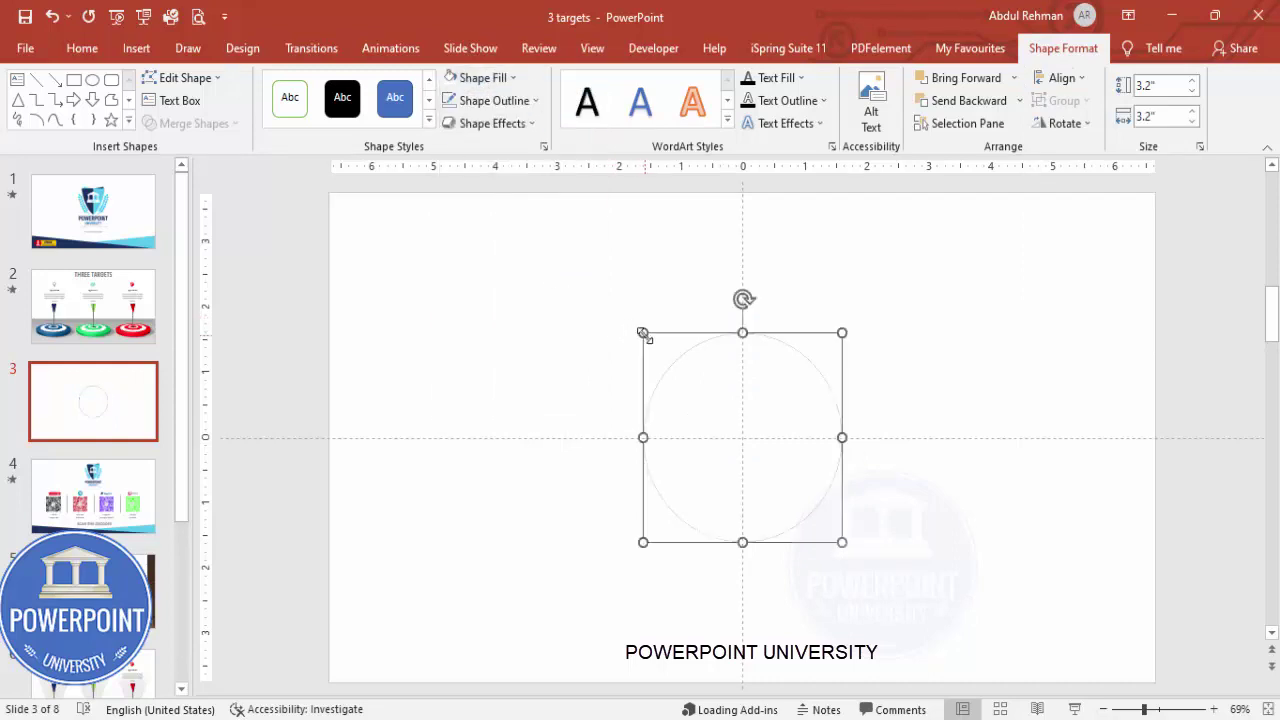
- Resize the inner white circle to 2.21 inches, leaving a thin dark-blue ring
{"action": "left_click_drag", "start_coordinate": [643, 332], "coordinate": [683, 374]}
{"action": "left_click", "coordinate": [931, 423]}
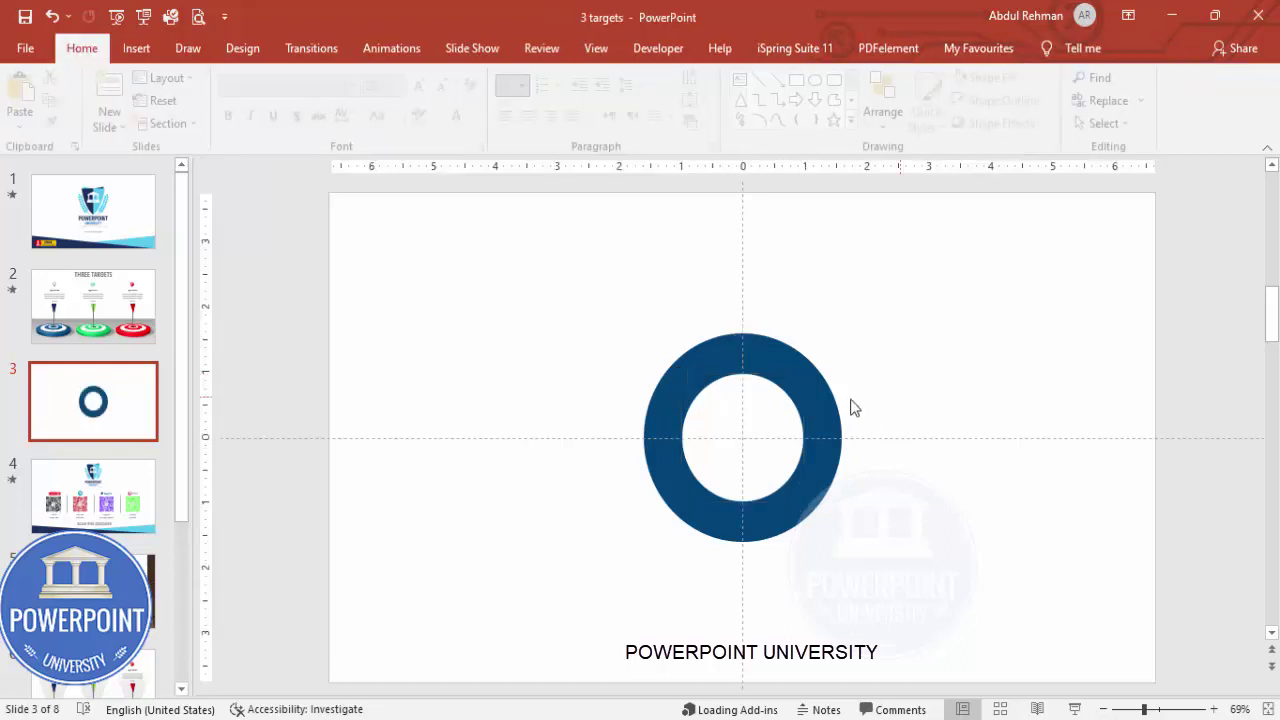
{"action": "left_click", "coordinate": [762, 430]}
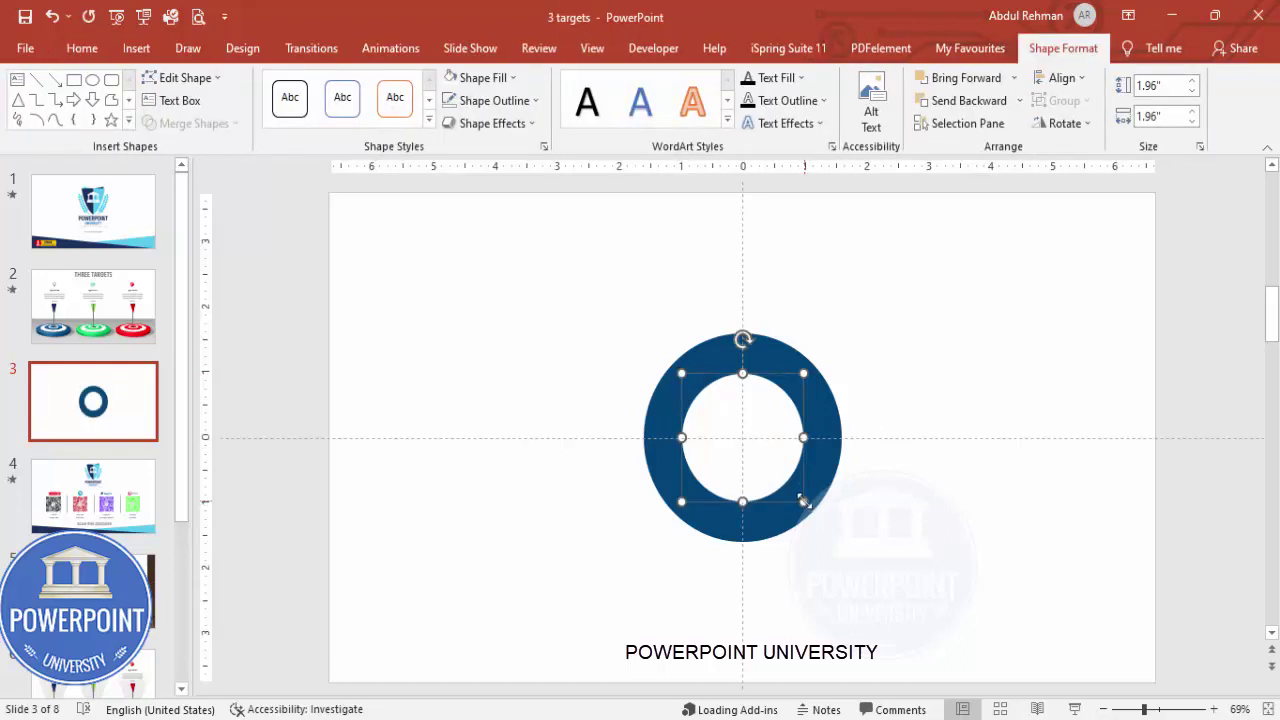
{"action": "left_click_drag", "start_coordinate": [803, 500], "coordinate": [810, 509]}
{"action": "left_click", "coordinate": [943, 371]}
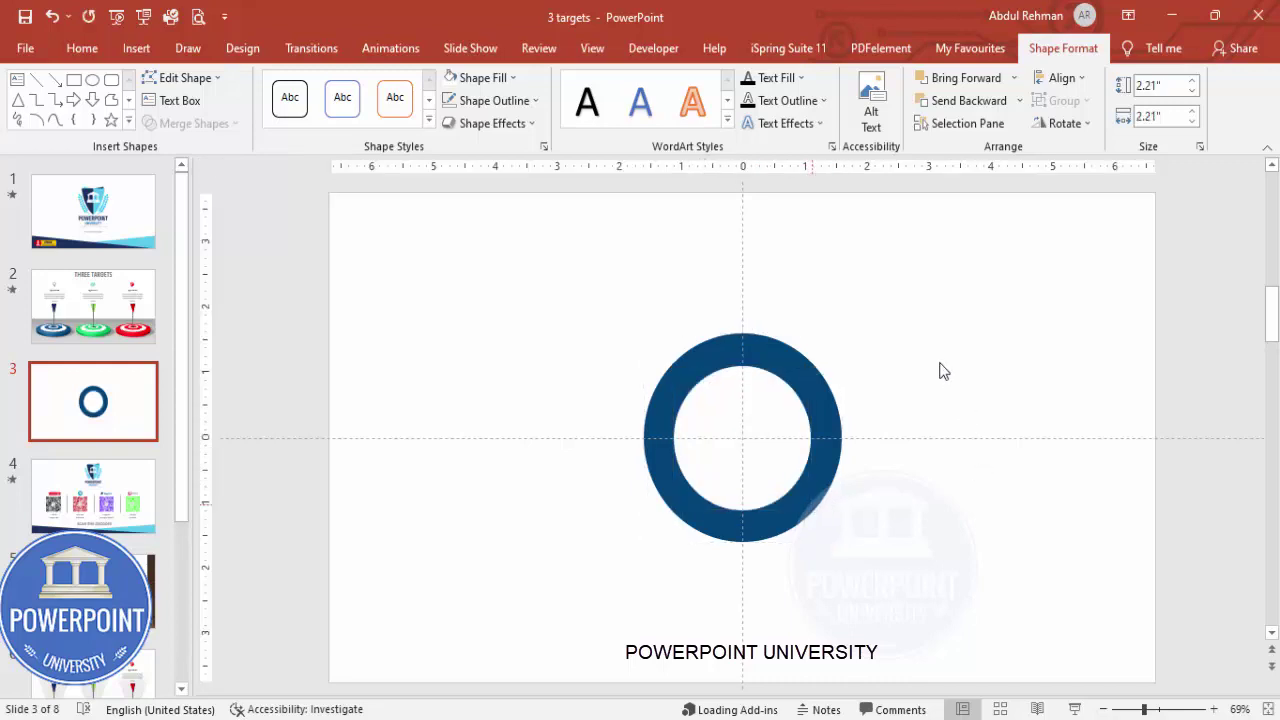
- Duplicate the white circle, fill the copy dark blue, centre it on the slide, and shrink it
{"action": "left_click", "coordinate": [758, 399]}
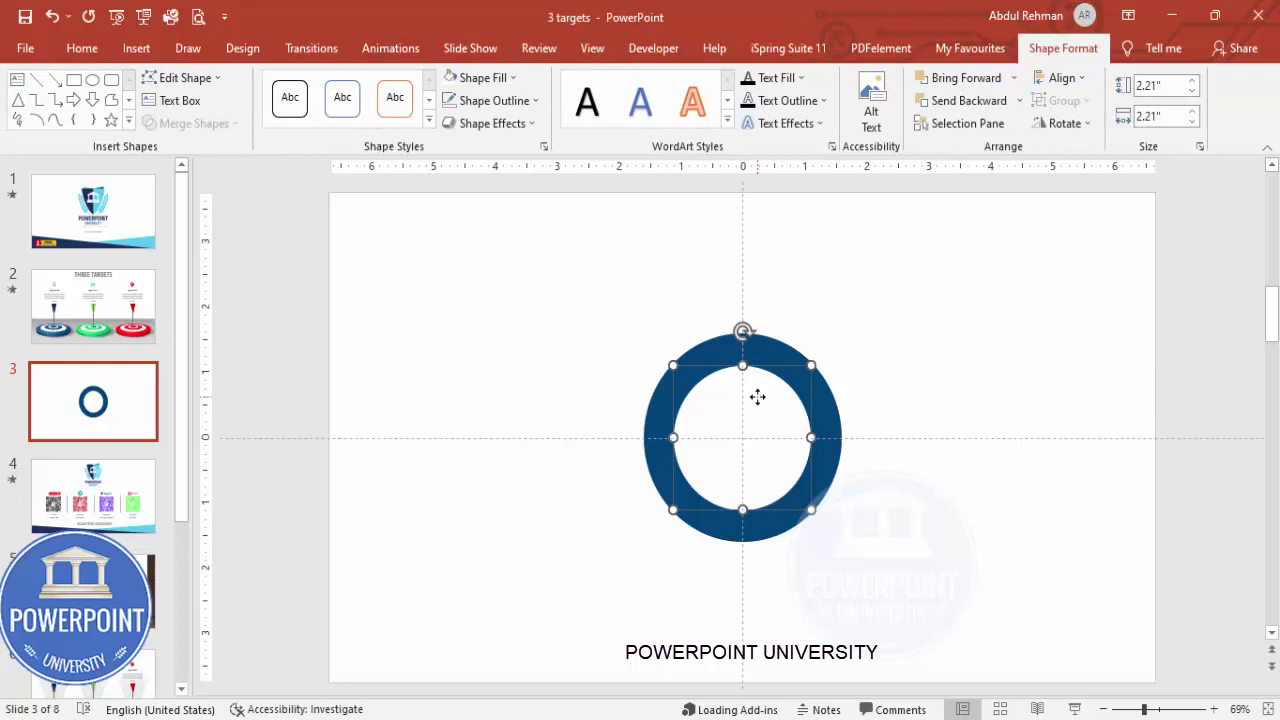
{"action": "key", "text": "Right"}
{"action": "key", "text": "Right"}
{"action": "key", "text": "Down"}
{"action": "key", "text": "Down"}
{"action": "left_click", "coordinate": [479, 78]}
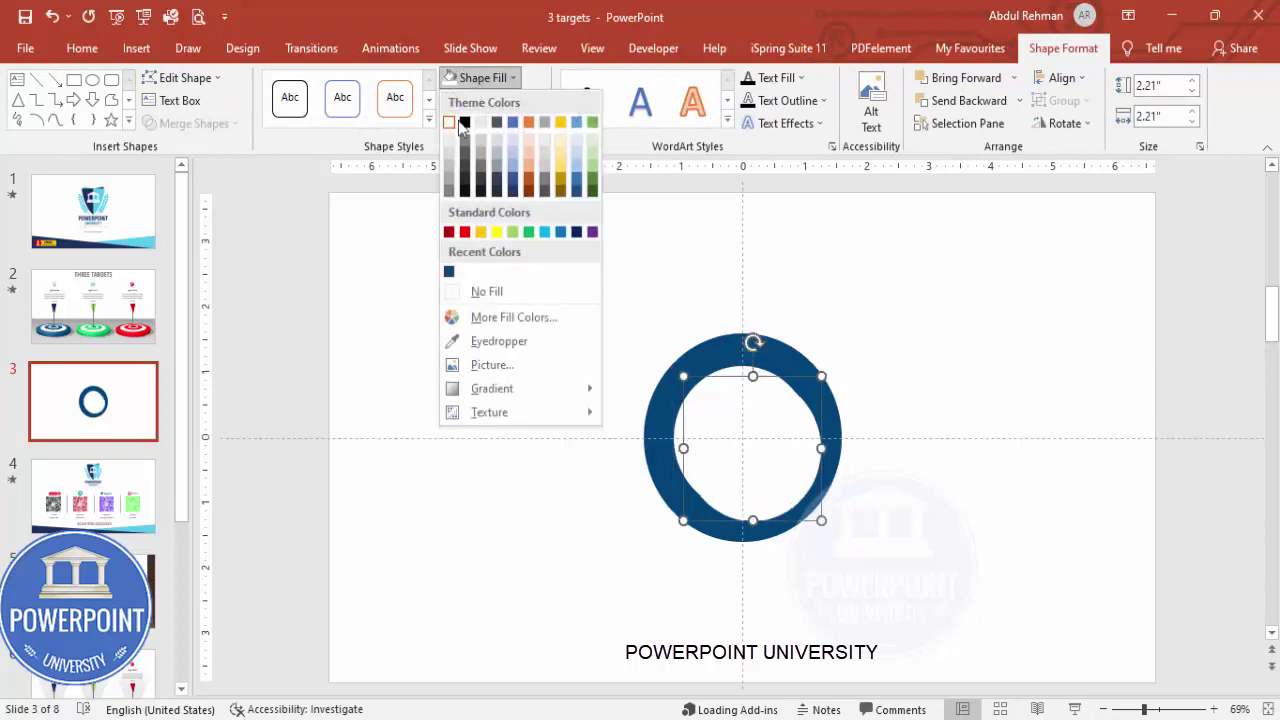
{"action": "left_click", "coordinate": [449, 271]}
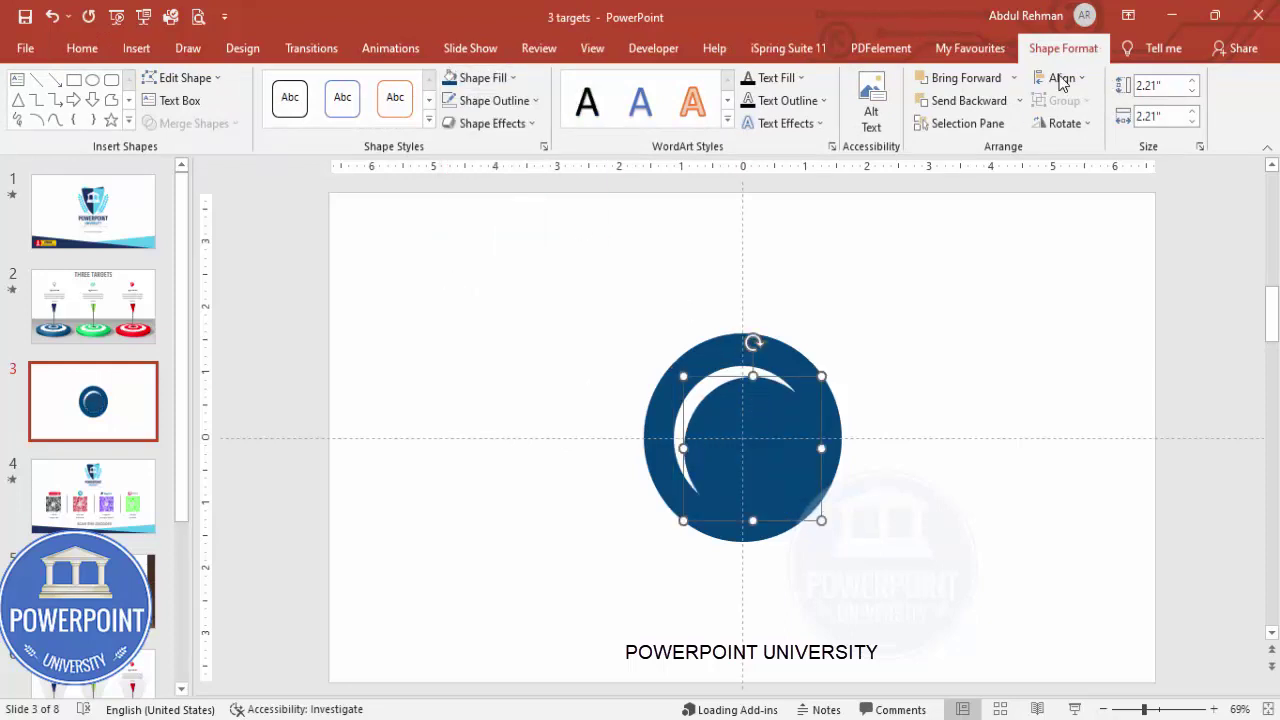
{"action": "left_click", "coordinate": [1062, 80]}
{"action": "left_click", "coordinate": [1080, 127]}
{"action": "left_click", "coordinate": [1062, 80]}
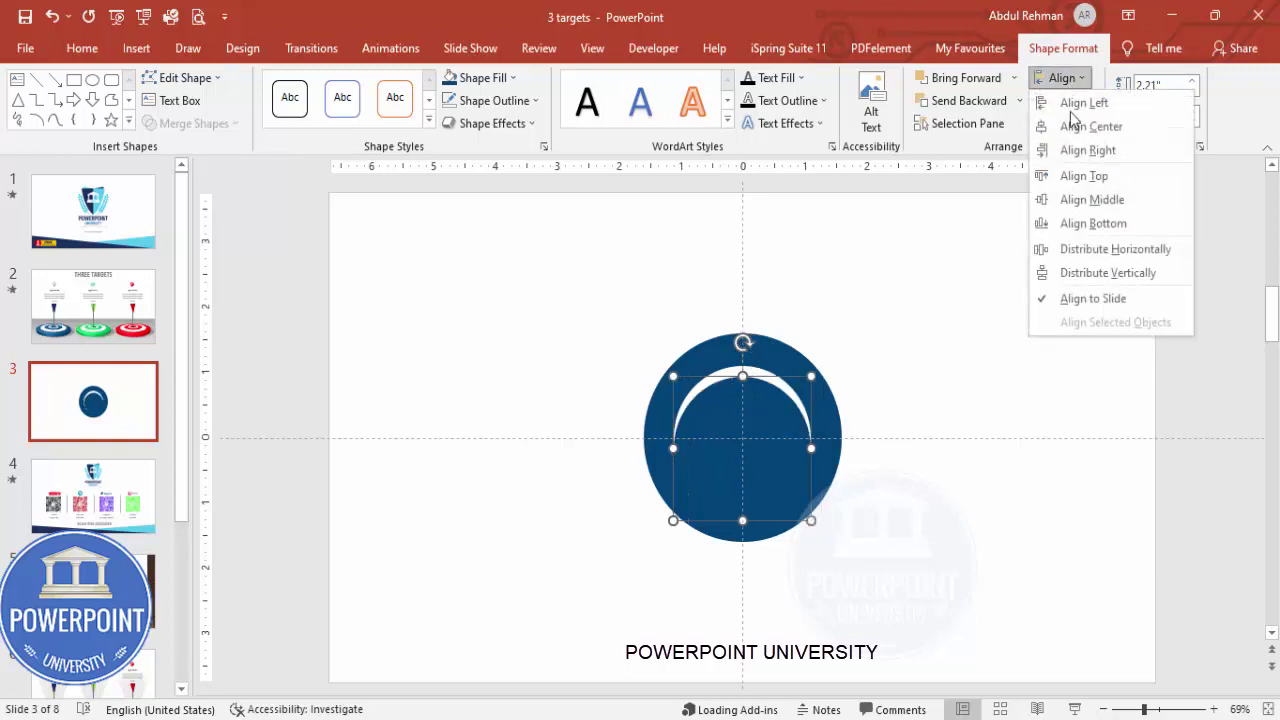
{"action": "left_click", "coordinate": [1105, 200]}
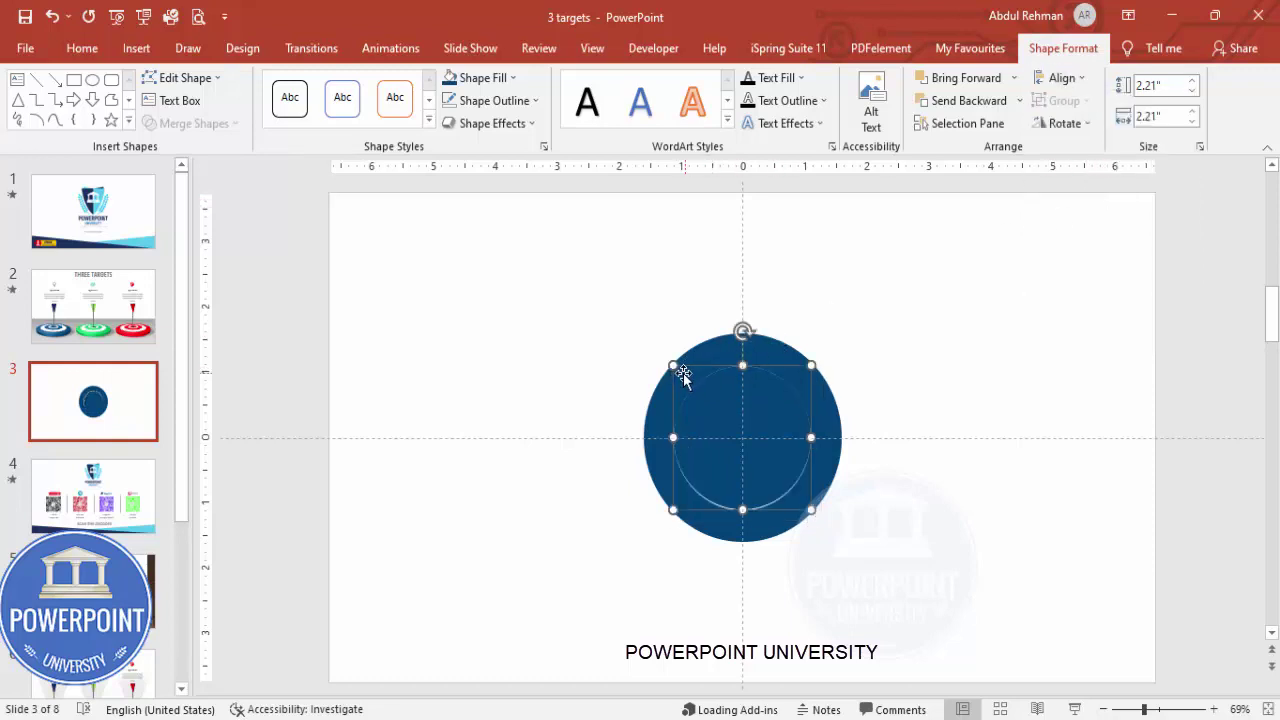
{"action": "left_click_drag", "start_coordinate": [680, 371], "coordinate": [696, 389]}
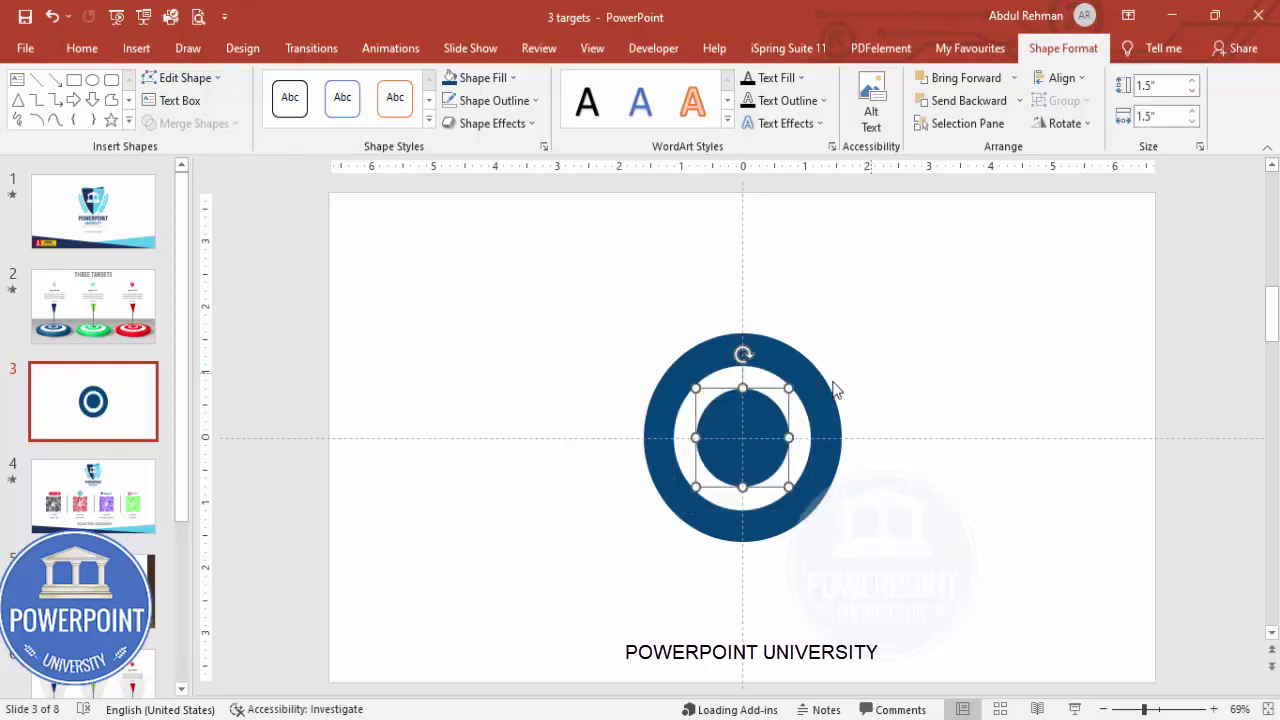
- Add a white copy of the blue circle, centred and shrunk inside the blue disc
{"action": "key", "text": "ctrl+d"}
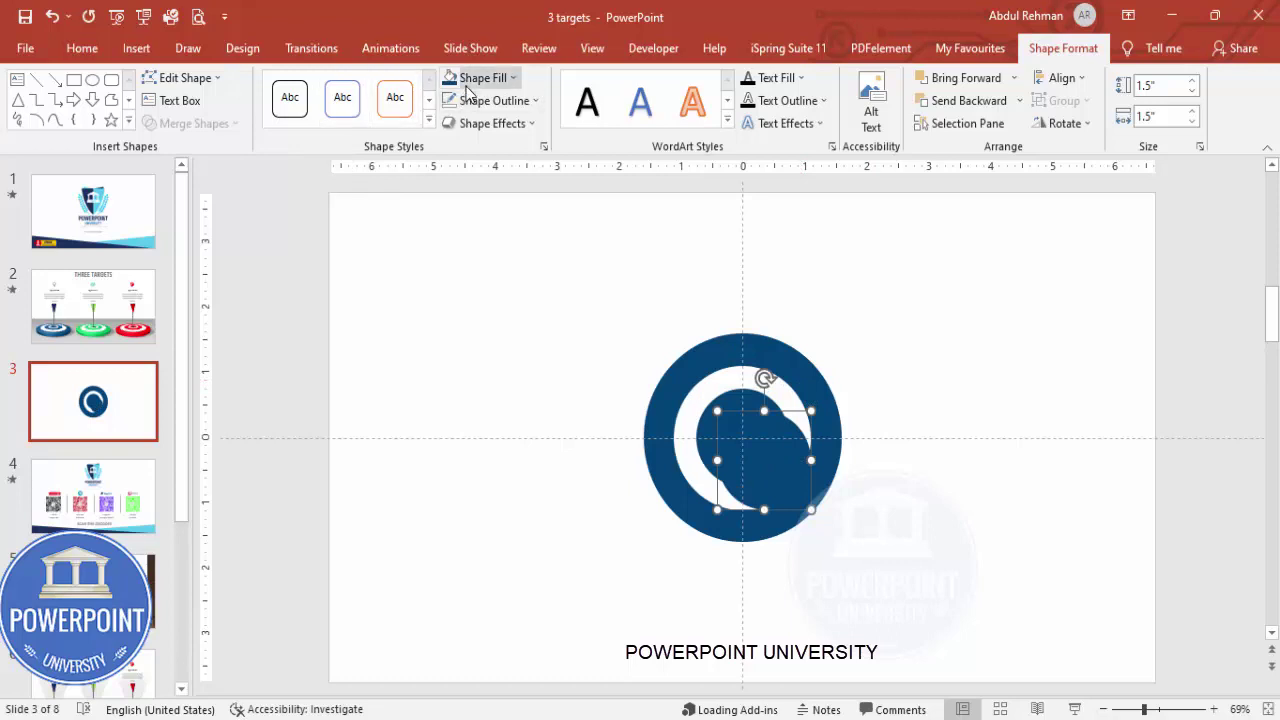
{"action": "left_click", "coordinate": [480, 78]}
{"action": "left_click", "coordinate": [449, 123]}
{"action": "left_click", "coordinate": [1064, 78]}
{"action": "left_click", "coordinate": [1084, 126]}
{"action": "left_click", "coordinate": [1078, 82]}
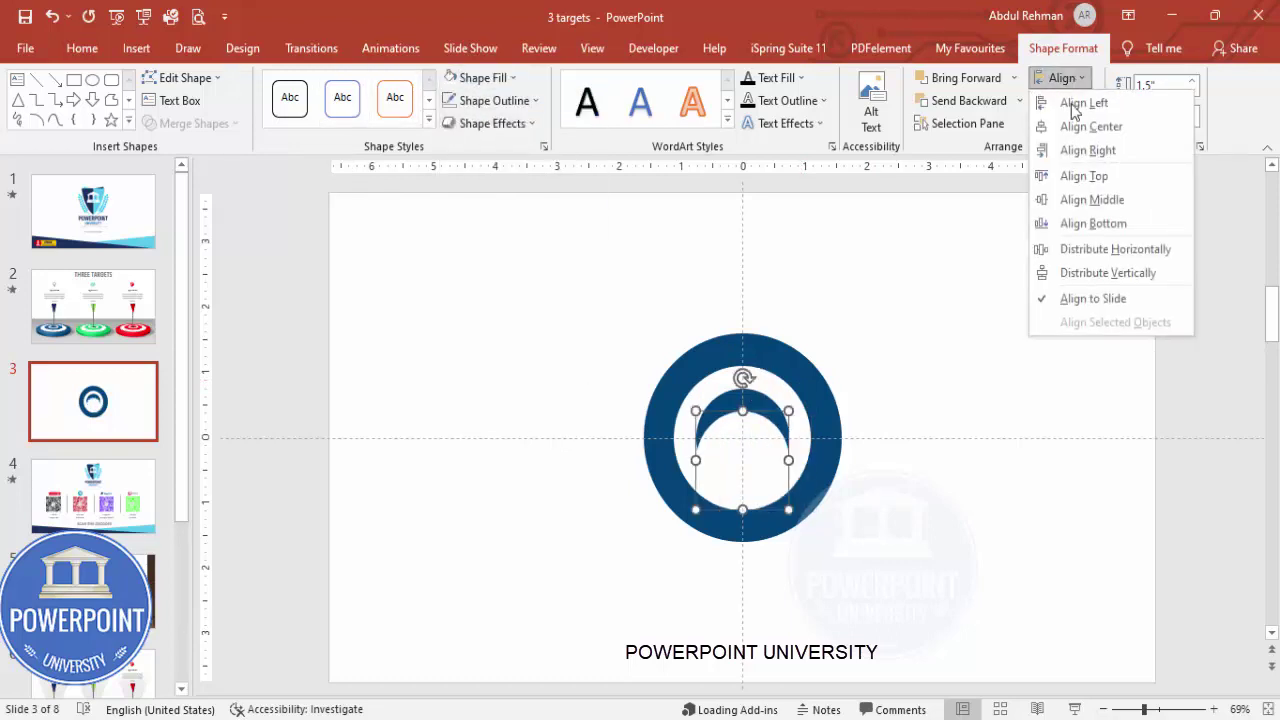
{"action": "left_click", "coordinate": [1091, 198]}
{"action": "left_click_drag", "start_coordinate": [705, 396], "coordinate": [761, 456]}
- Add a smaller dark-blue copy as the centre dot, centred horizontally and vertically
{"action": "key", "text": "Escape"}
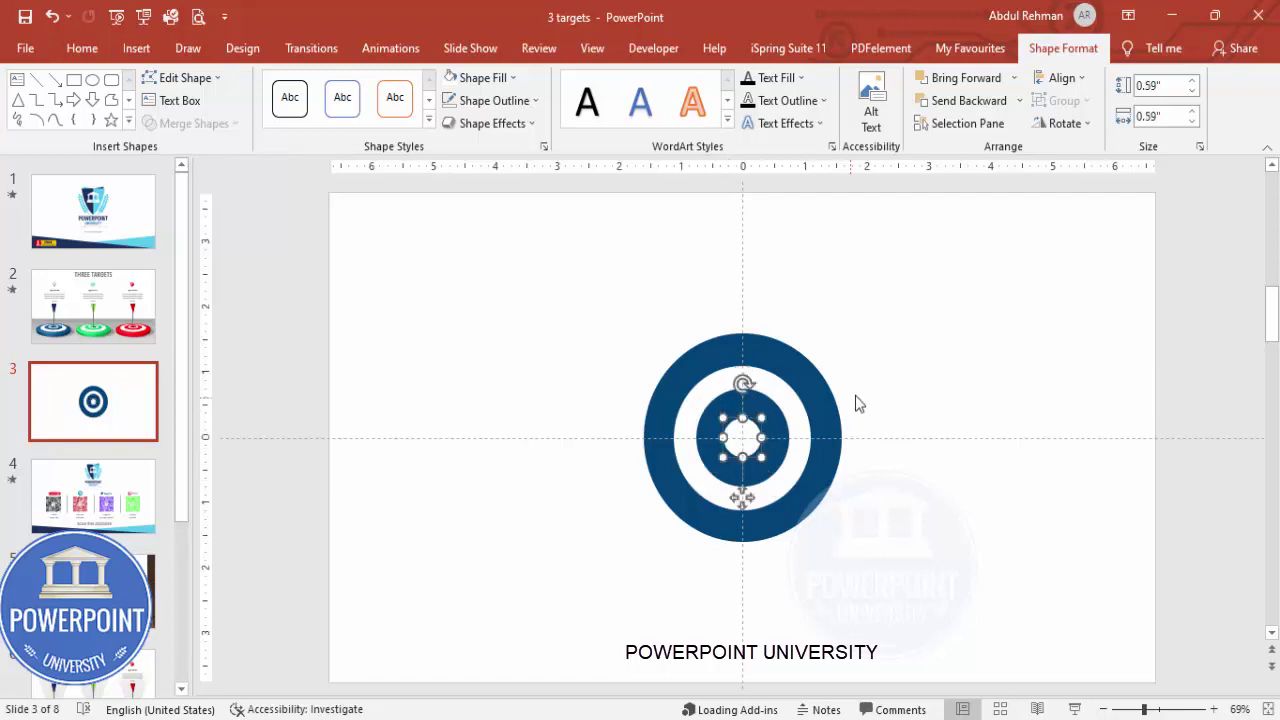
{"action": "left_click", "coordinate": [895, 385]}
{"action": "left_click", "coordinate": [740, 437]}
{"action": "left_click_drag", "start_coordinate": [748, 428], "coordinate": [758, 438]}
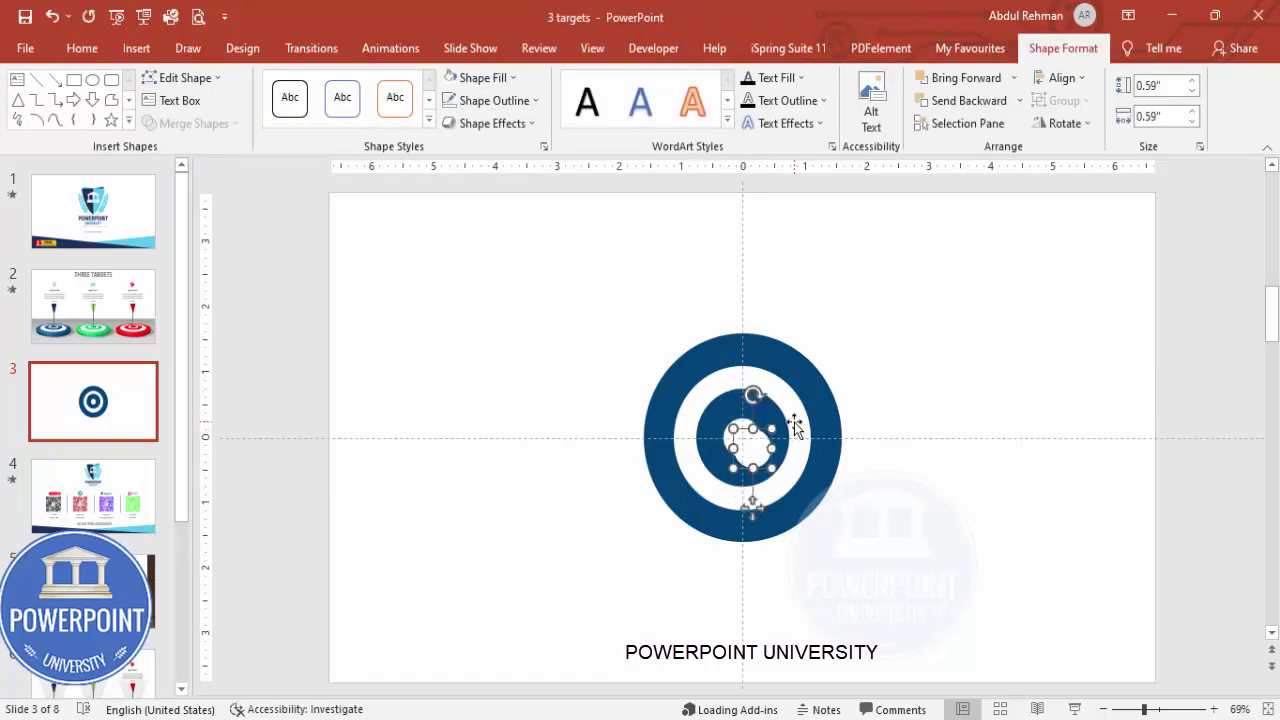
{"action": "left_click", "coordinate": [480, 77]}
{"action": "left_click", "coordinate": [451, 272]}
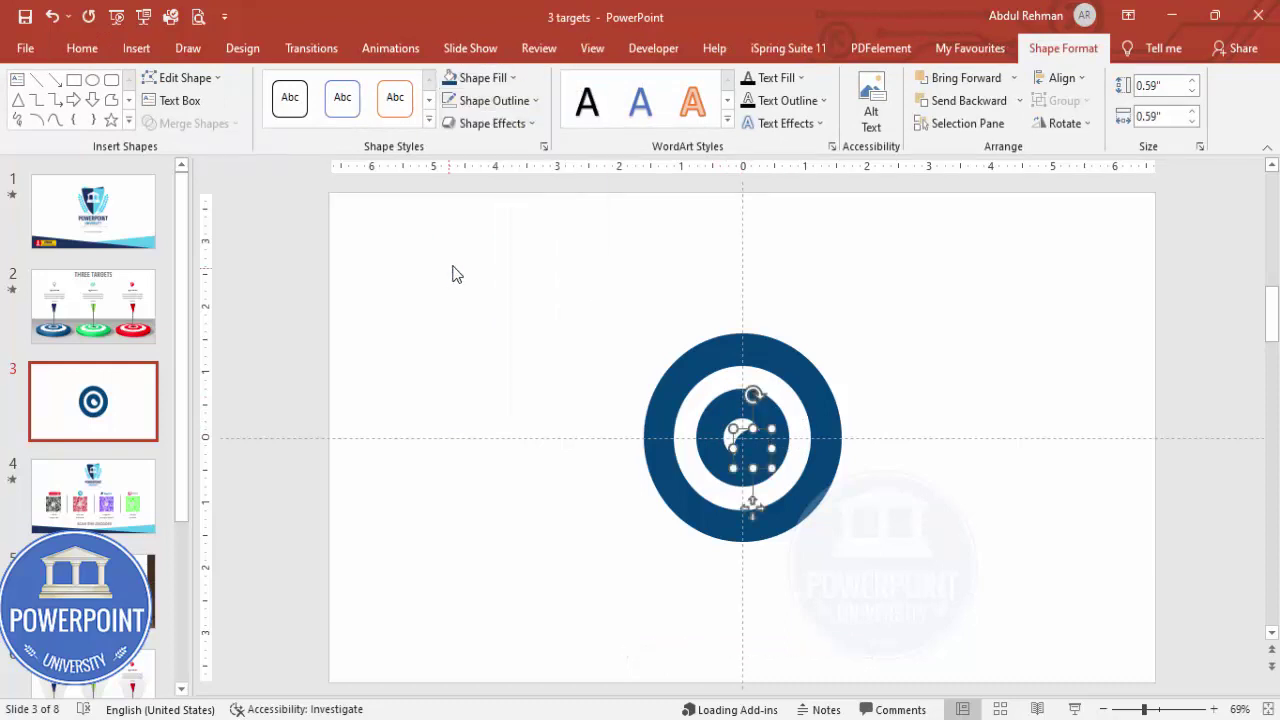
{"action": "left_click", "coordinate": [1058, 84]}
{"action": "left_click", "coordinate": [1071, 125]}
{"action": "left_click", "coordinate": [1062, 78]}
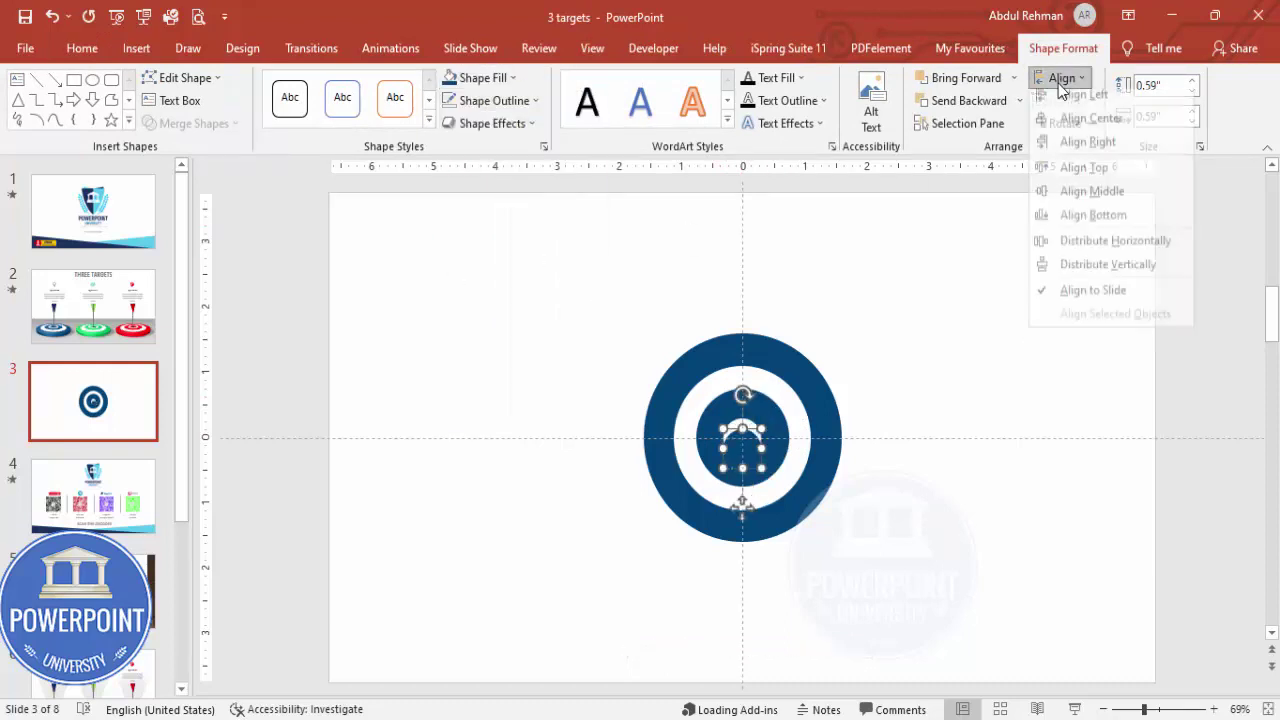
{"action": "left_click", "coordinate": [1092, 199]}
{"action": "left_click_drag", "start_coordinate": [724, 417], "coordinate": [731, 425]}
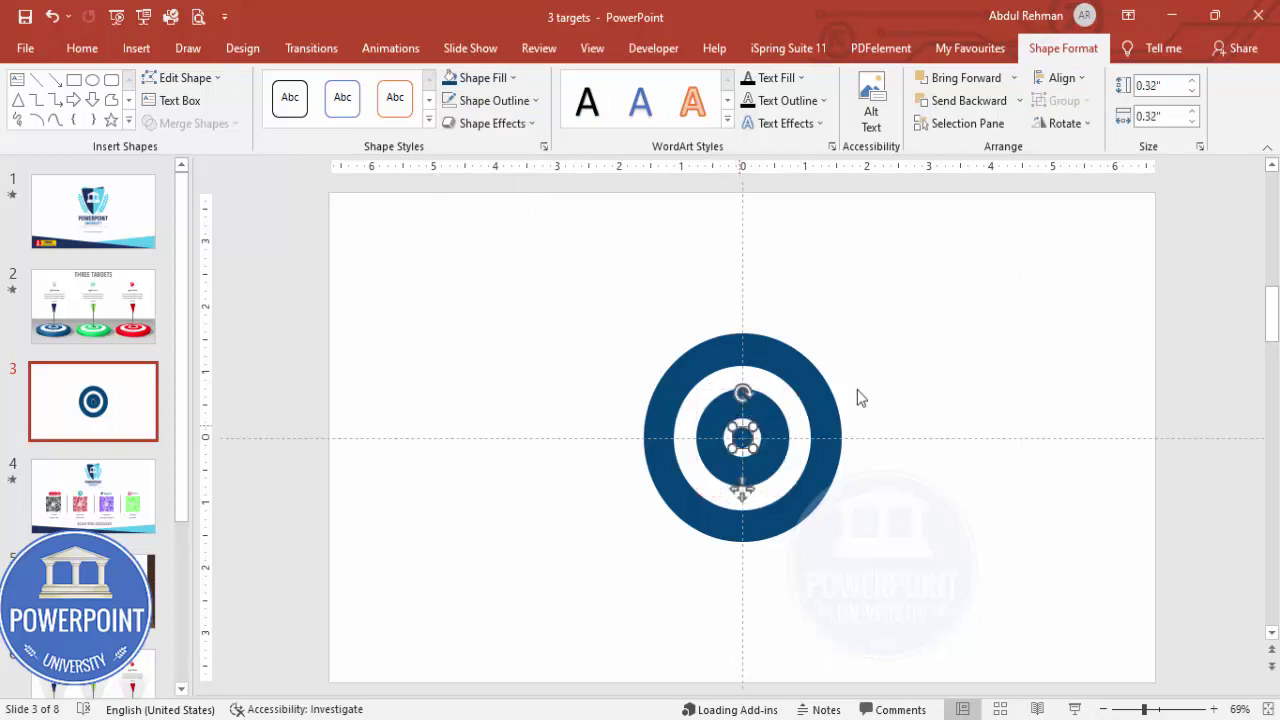
- Marquee-select all the circles and group them into one target
{"action": "left_click", "coordinate": [928, 345]}
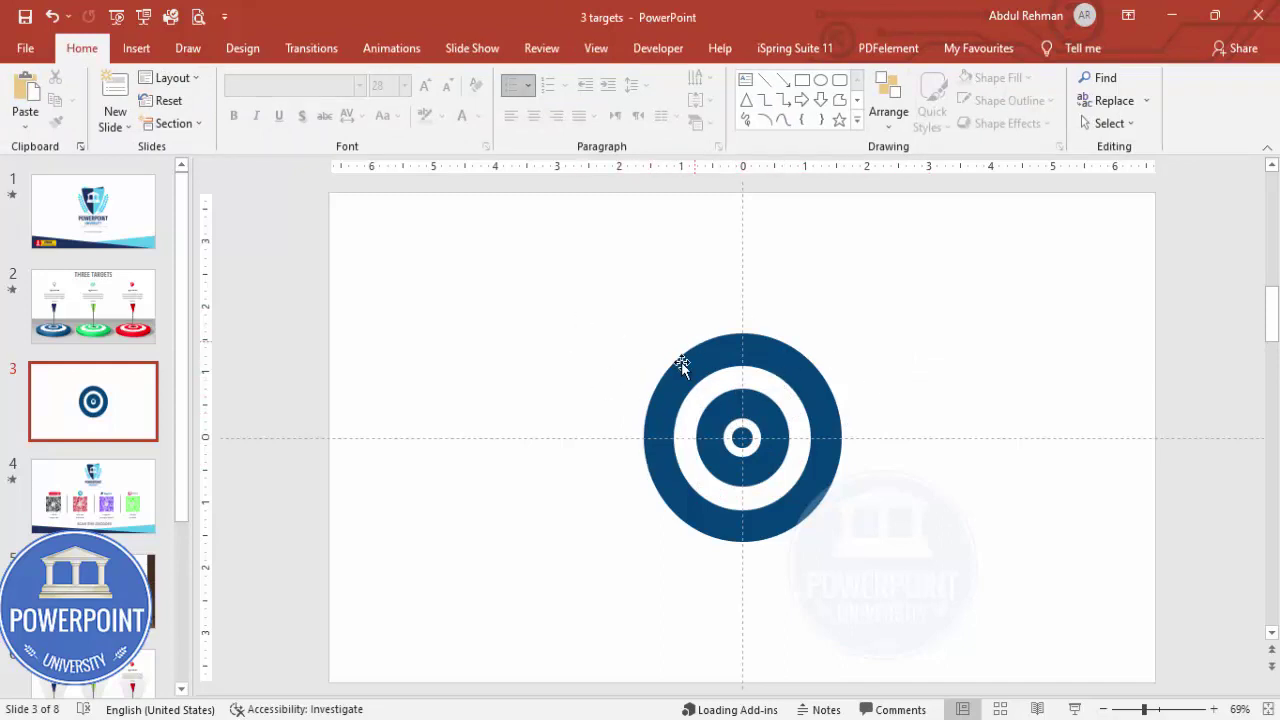
{"action": "left_click_drag", "start_coordinate": [574, 294], "coordinate": [976, 590]}
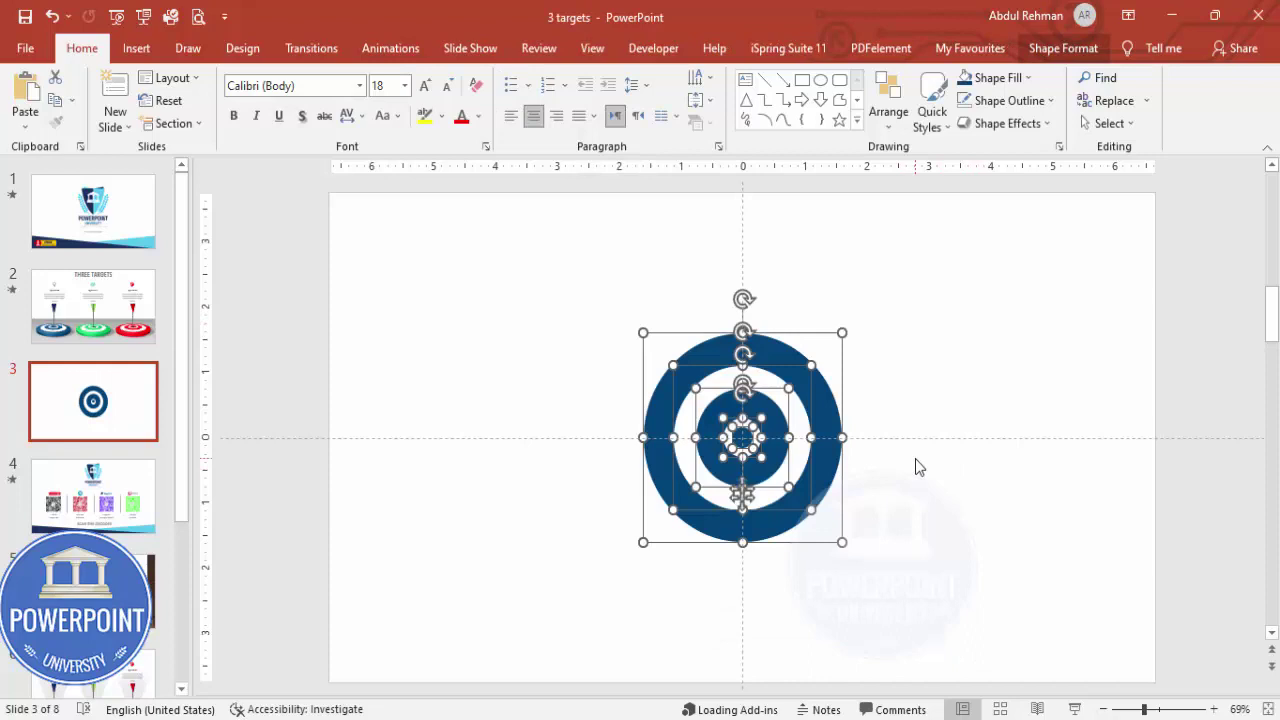
{"action": "key", "text": "ctrl+g"}
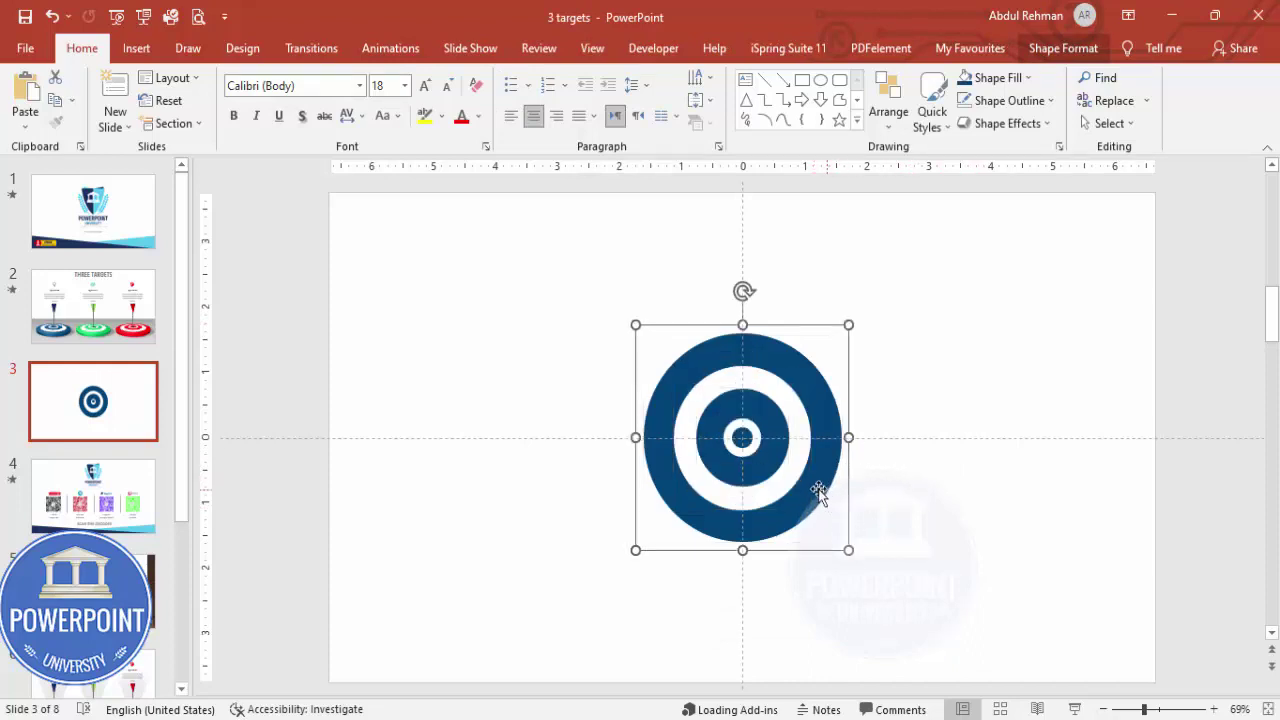
- Apply the Perspective: Relaxed Moderately 3-D rotation preset to the target
{"action": "right_click", "coordinate": [813, 474]}
{"action": "left_click", "coordinate": [886, 440]}
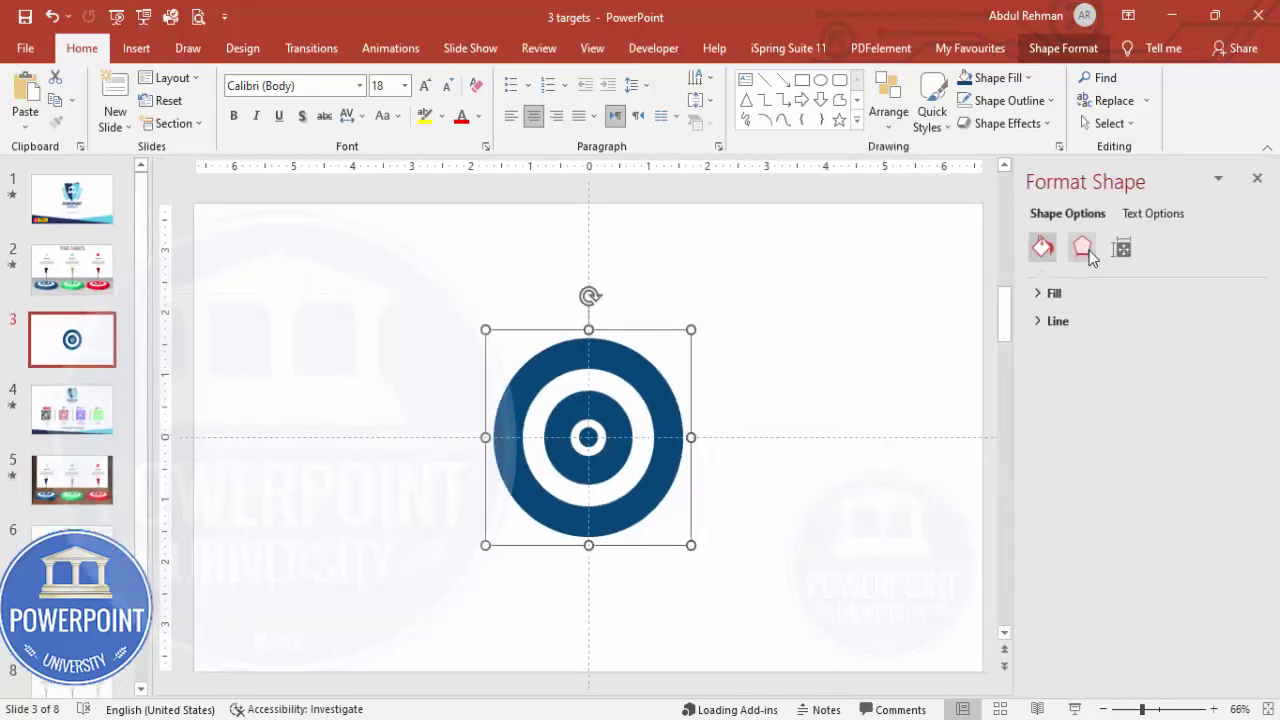
{"action": "left_click", "coordinate": [1087, 252]}
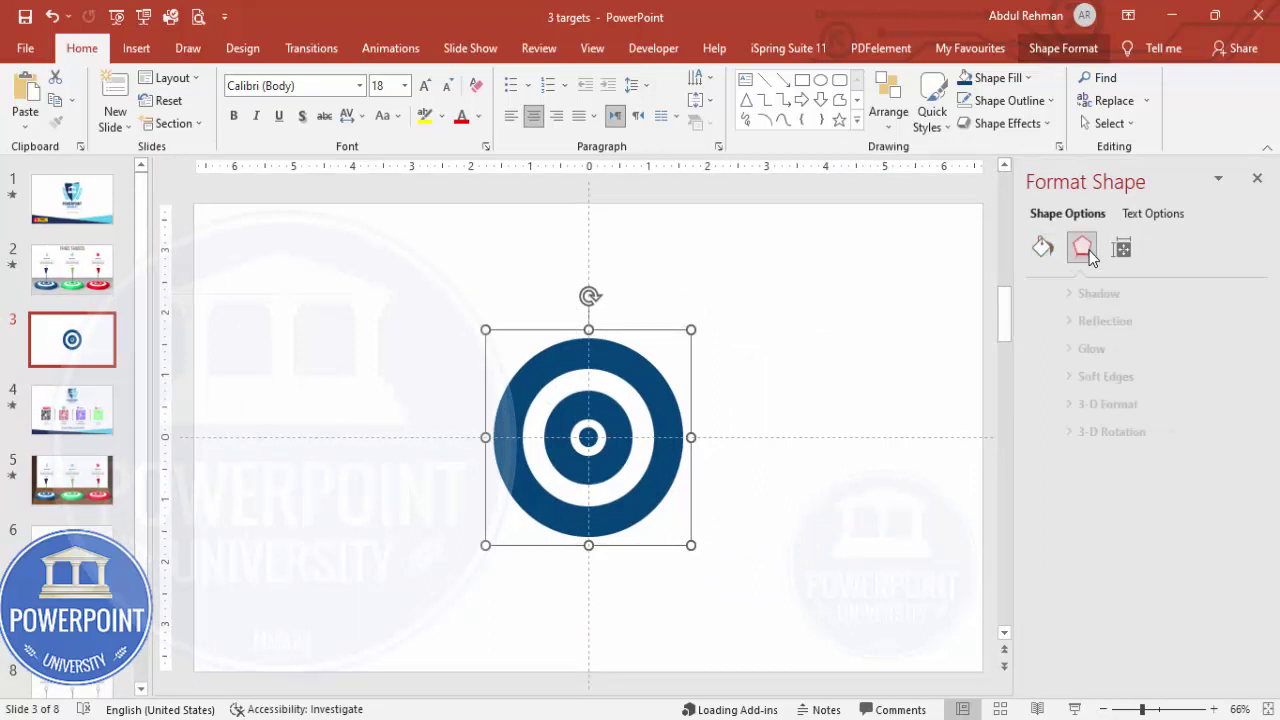
{"action": "left_click", "coordinate": [1123, 412]}
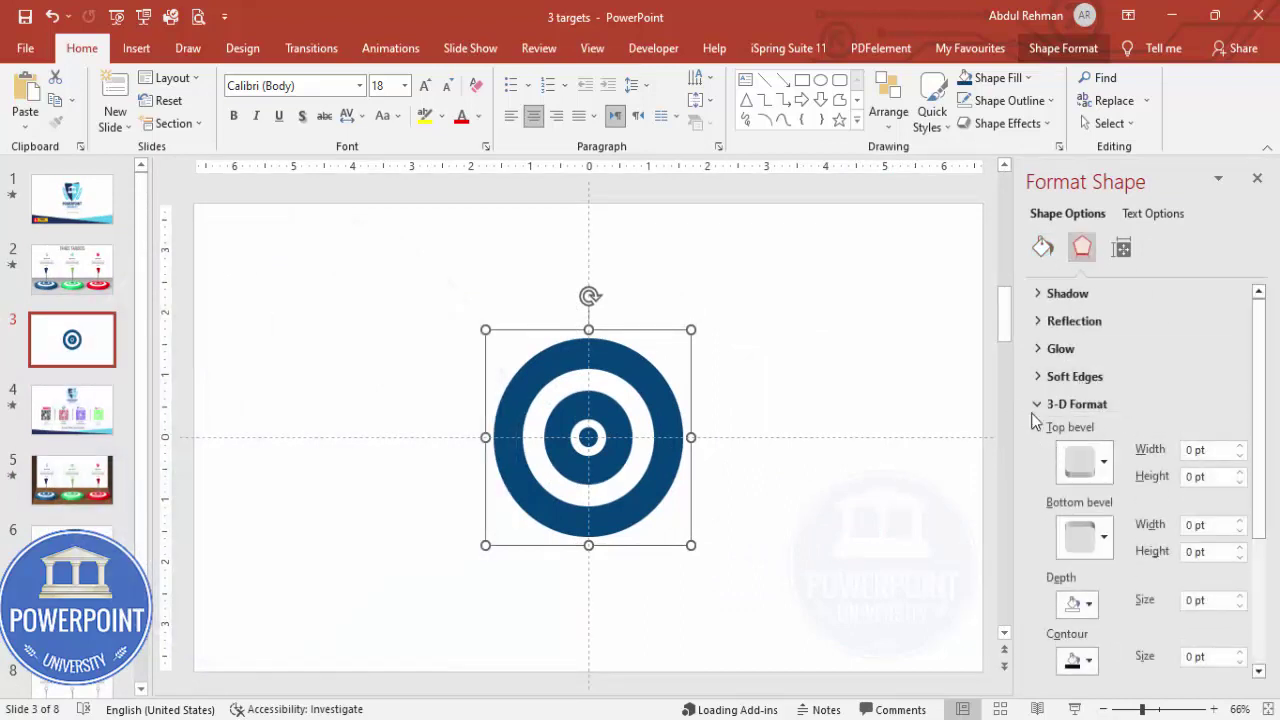
{"action": "left_click", "coordinate": [1041, 410]}
{"action": "left_click", "coordinate": [1111, 432]}
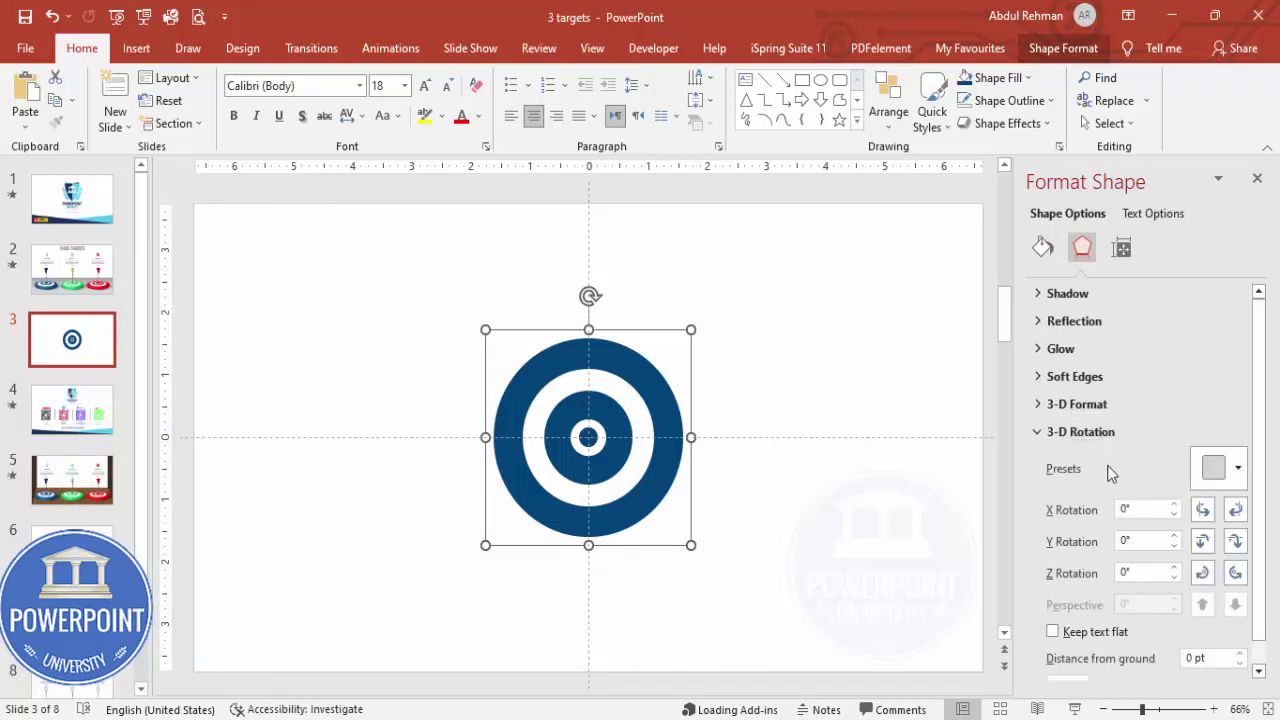
{"action": "left_click", "coordinate": [1231, 472]}
{"action": "scroll", "coordinate": [1270, 310], "scroll_direction": "down", "scroll_amount": 1}
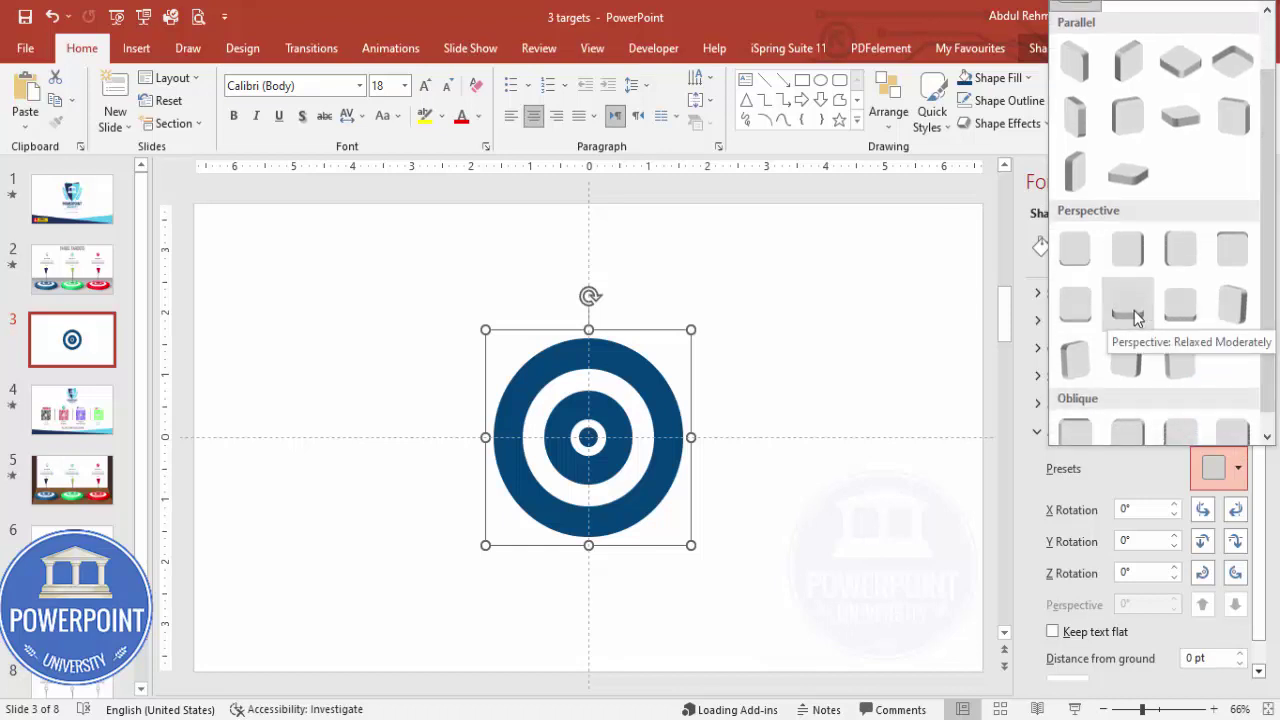
{"action": "left_click", "coordinate": [1130, 310]}
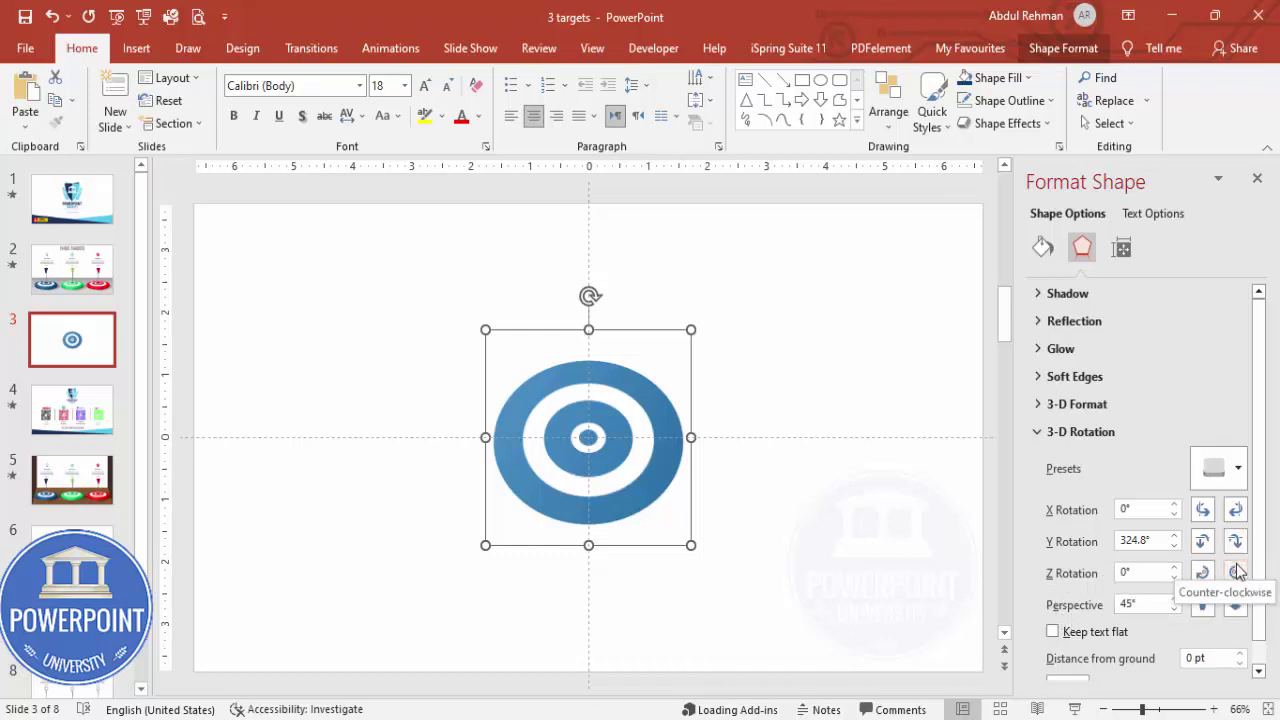
- Tilt the target back to Y rotation 299.8° and raise the perspective to 120°
{"action": "left_click", "coordinate": [1238, 512]}
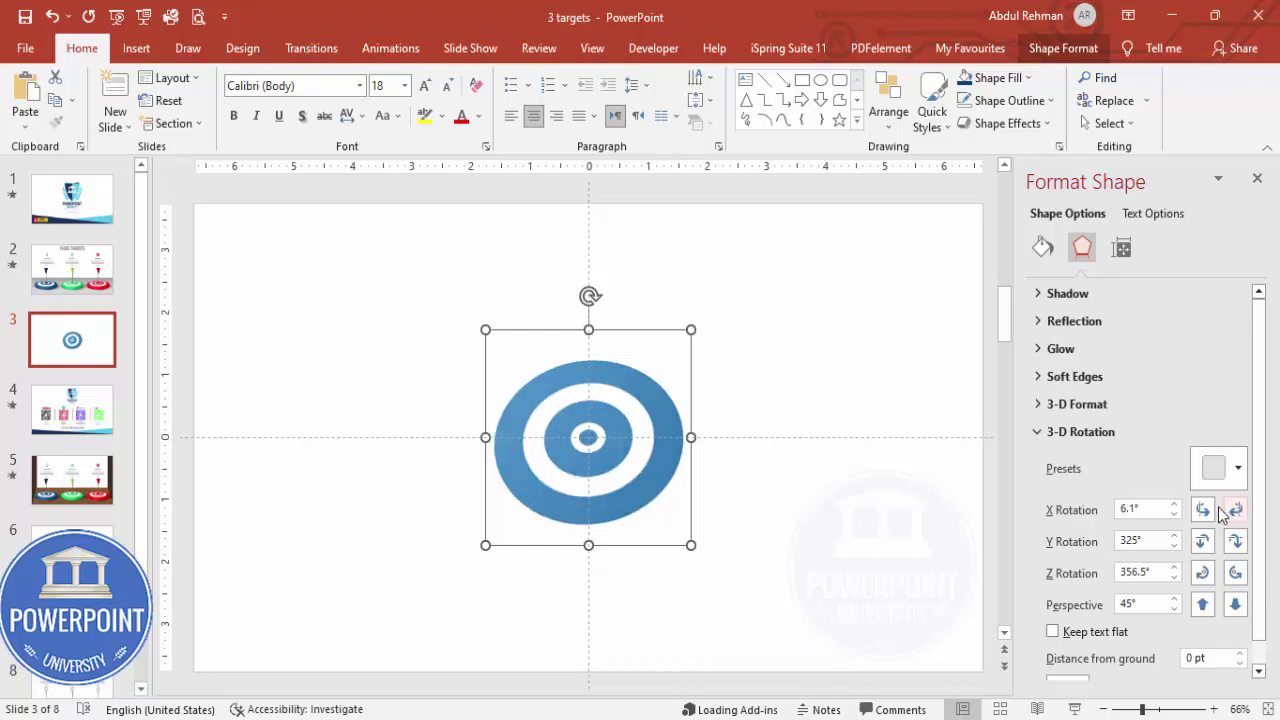
{"action": "left_click", "coordinate": [1202, 512]}
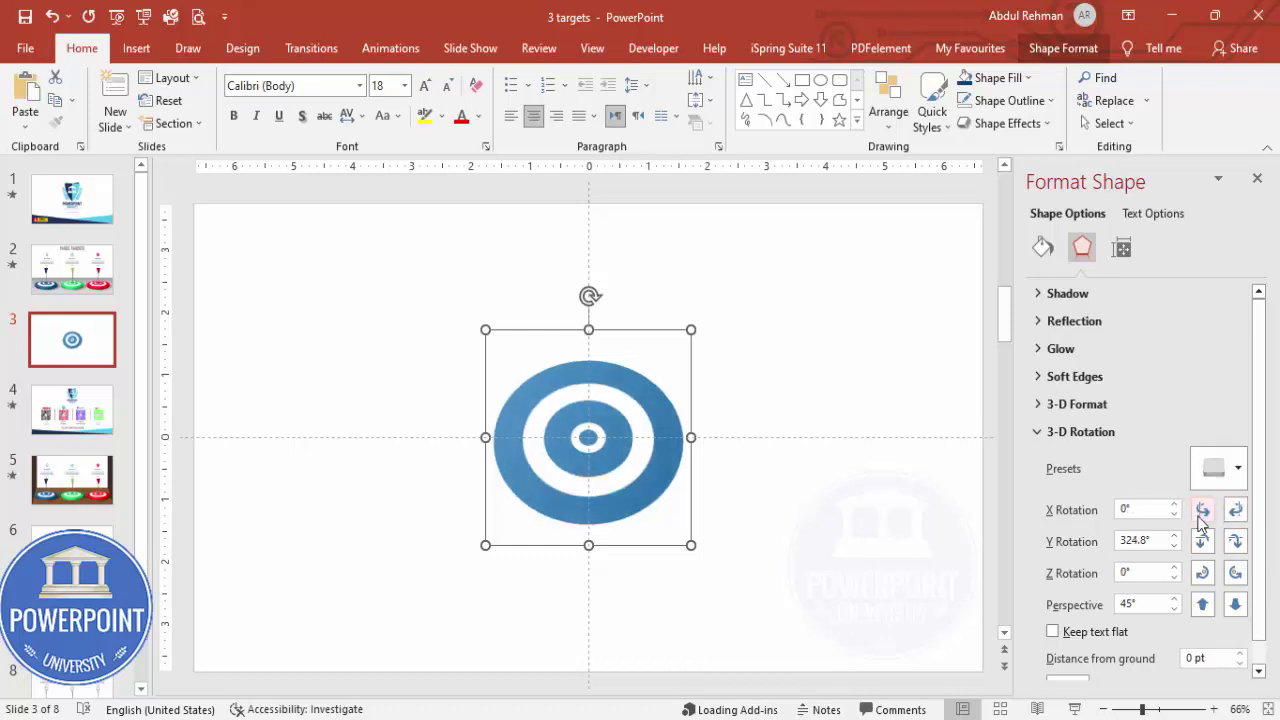
{"action": "left_click", "coordinate": [1238, 545]}
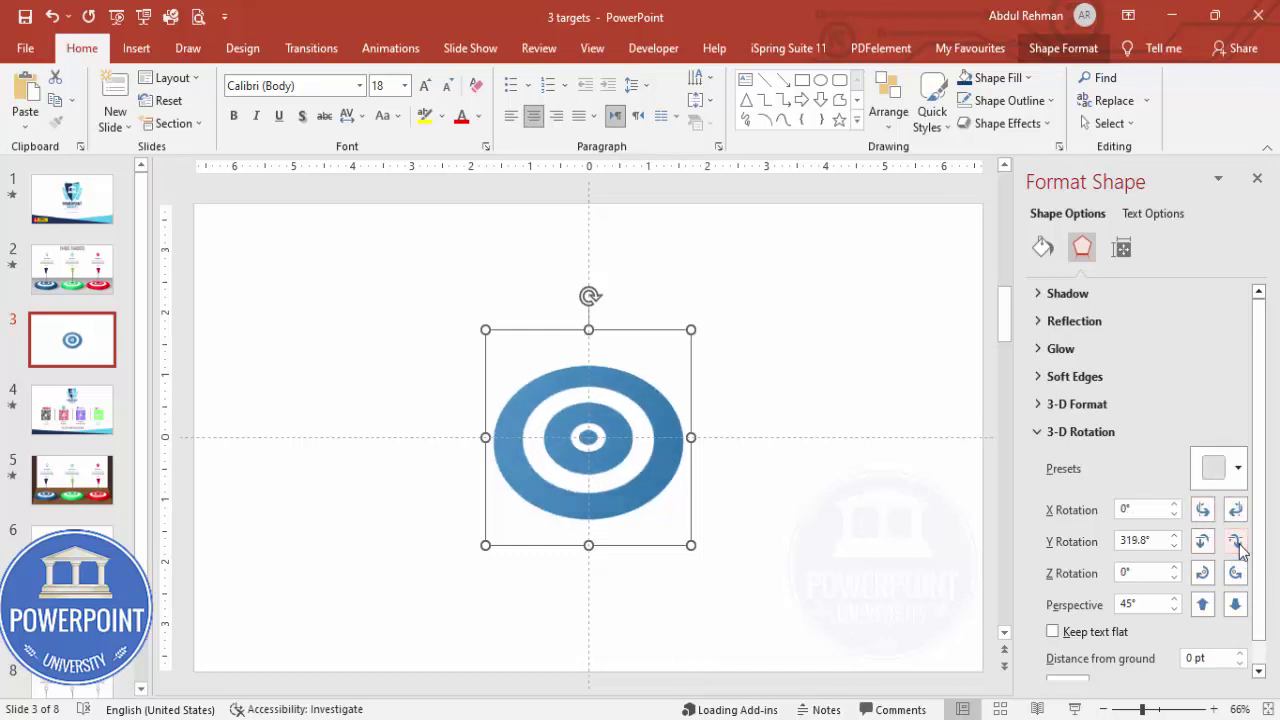
{"action": "left_click", "coordinate": [1238, 545]}
{"action": "left_click", "coordinate": [1238, 545]}
{"action": "left_click", "coordinate": [1238, 545]}
{"action": "left_click", "coordinate": [1238, 545]}
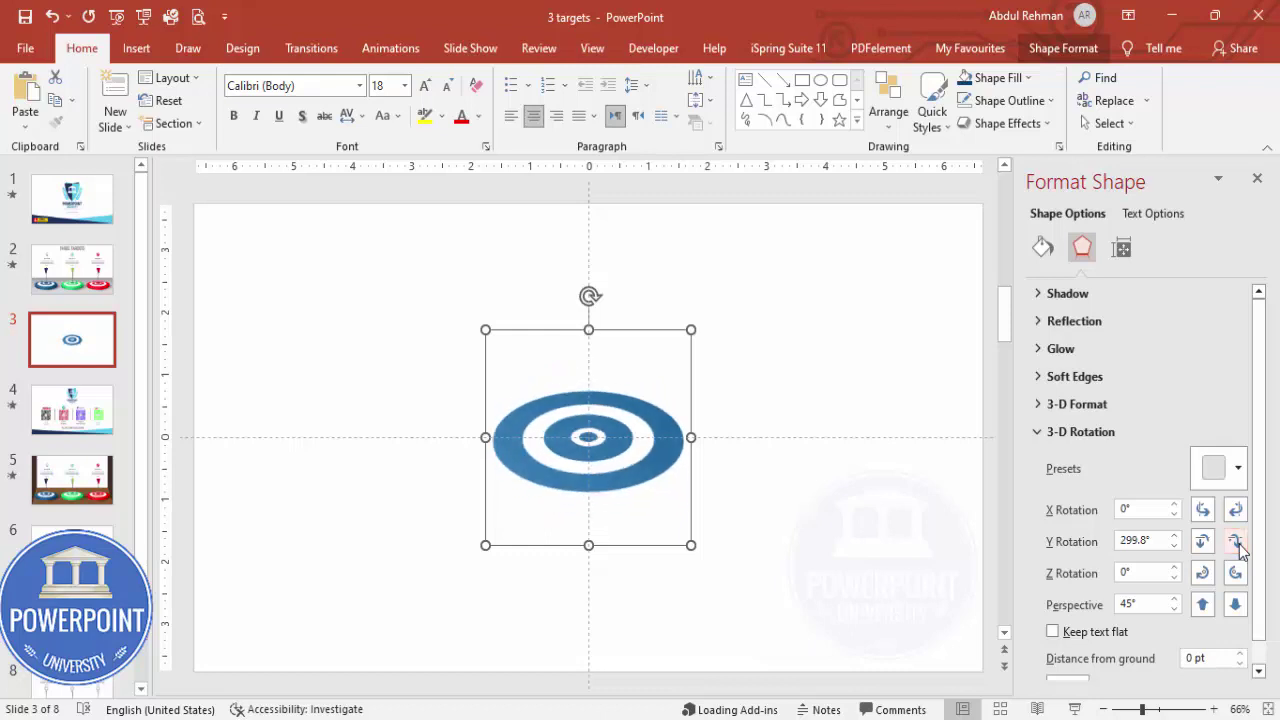
{"action": "left_click", "coordinate": [1235, 605]}
{"action": "left_click", "coordinate": [1235, 605]}
{"action": "left_click", "coordinate": [1235, 605]}
{"action": "left_click", "coordinate": [1235, 605]}
{"action": "left_click", "coordinate": [1235, 605]}
{"action": "left_click", "coordinate": [1235, 605]}
{"action": "left_click", "coordinate": [1235, 605]}
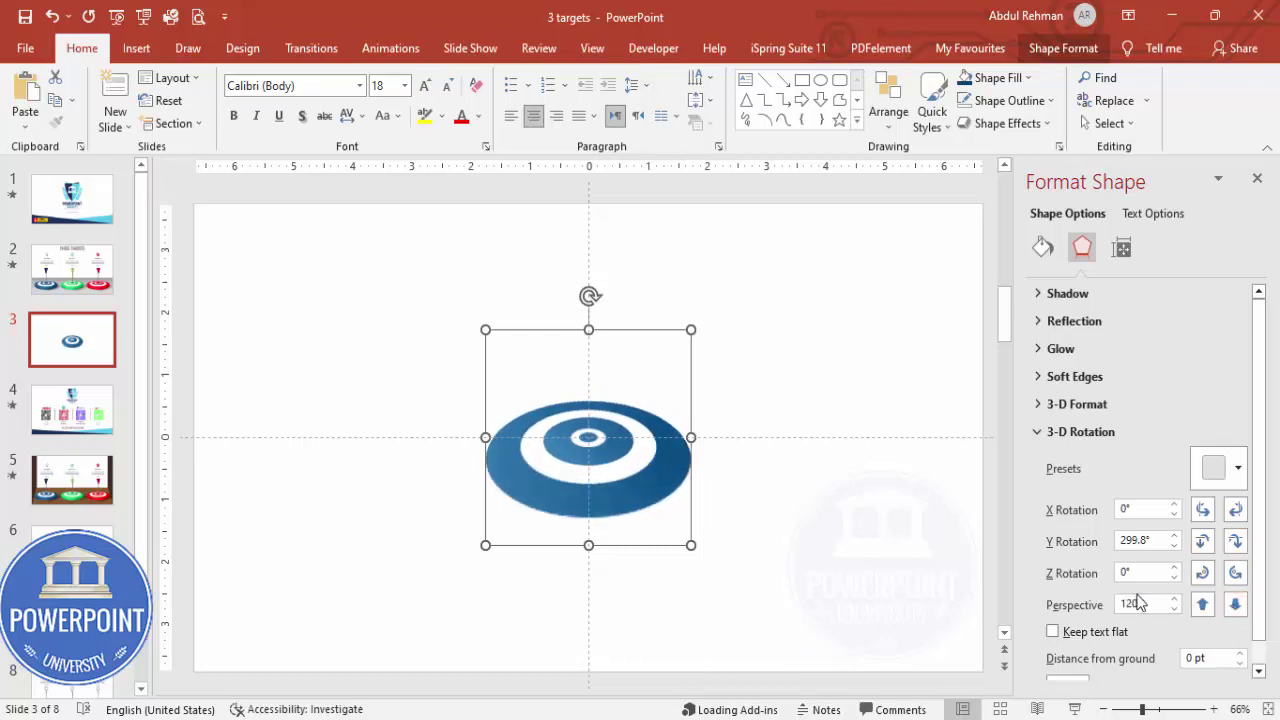
- Give the target 21.5 pt of 3-D depth and move it toward the lower left
{"action": "left_click", "coordinate": [1089, 406]}
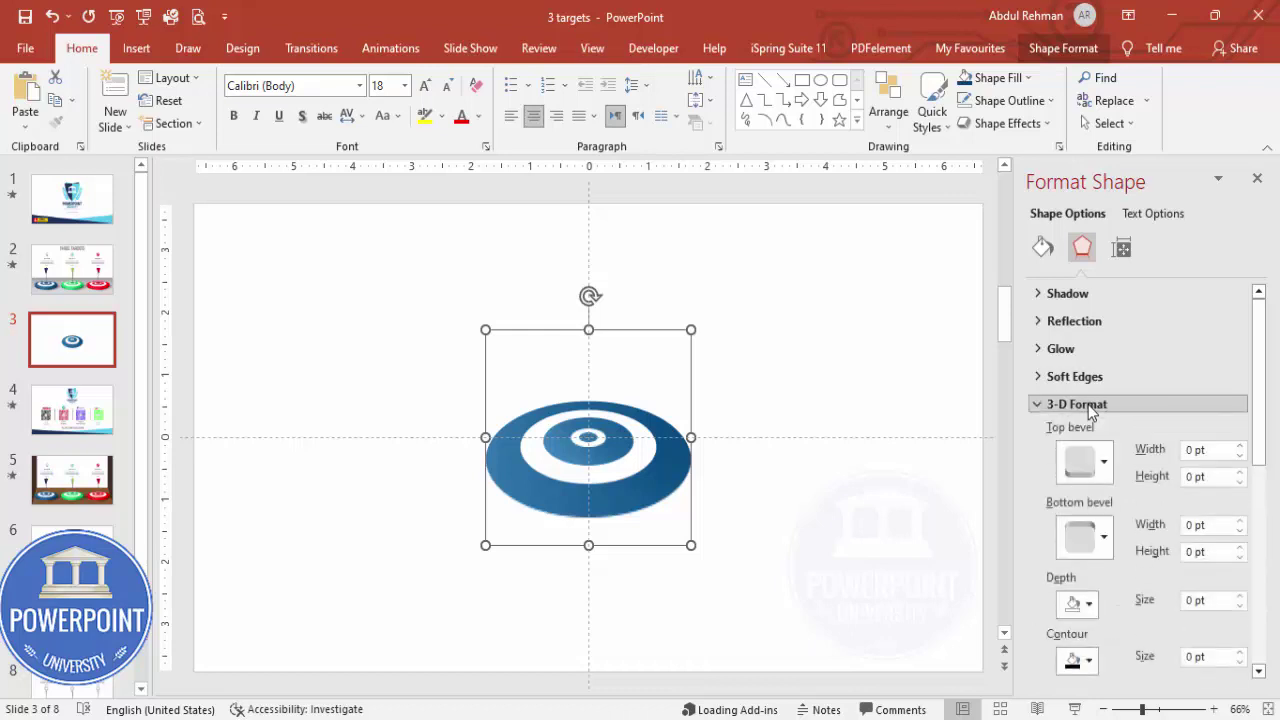
{"action": "left_click", "coordinate": [1239, 596]}
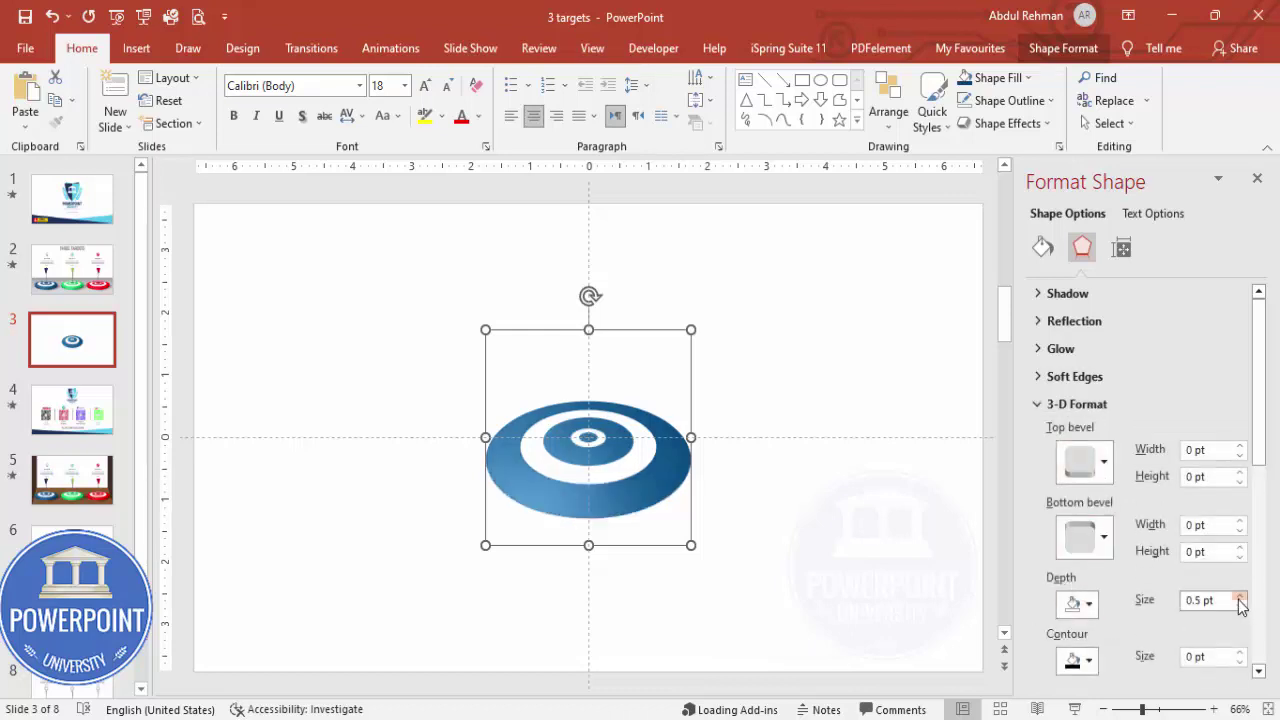
{"action": "left_click", "coordinate": [1239, 596]}
{"action": "left_click_drag", "start_coordinate": [1239, 597], "coordinate": [1239, 597]}
{"action": "left_click_drag", "start_coordinate": [606, 489], "coordinate": [892, 630]}
- Select all three targets and distribute them horizontally with Align > Distribute Horizontally
{"action": "left_click", "coordinate": [557, 594], "text": "shift"}
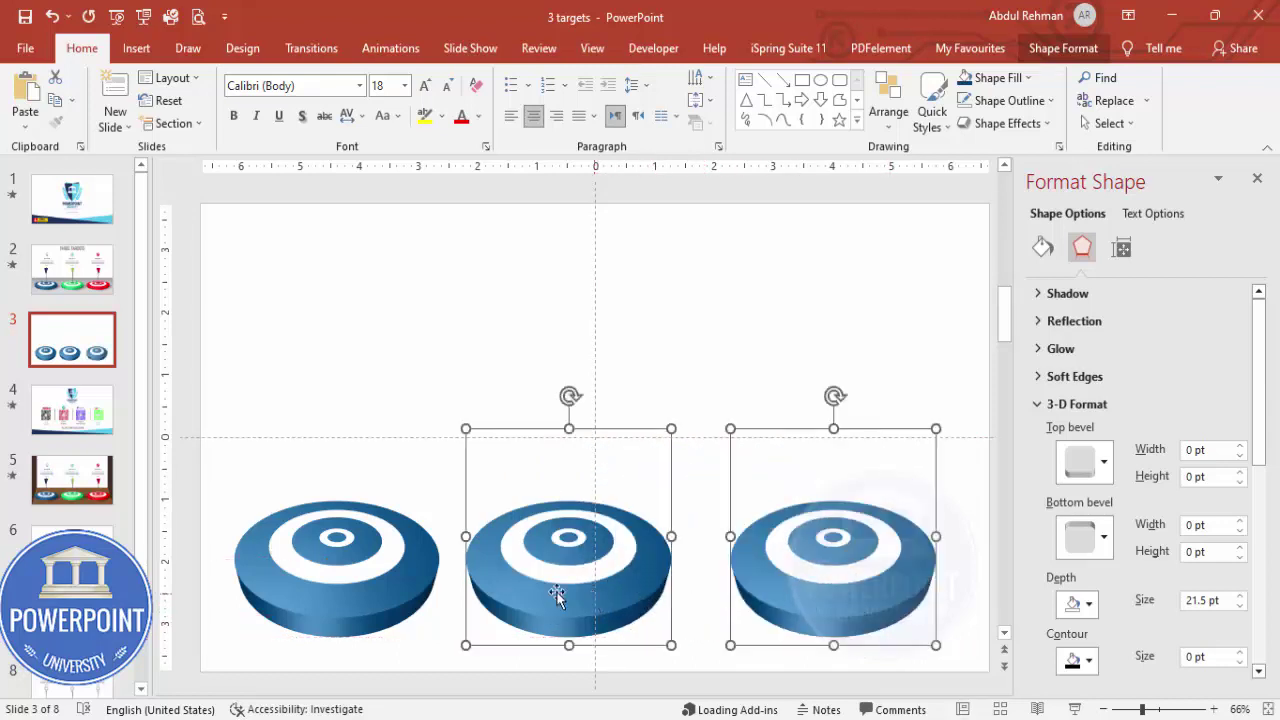
{"action": "left_click", "coordinate": [382, 588], "text": "shift"}
{"action": "left_click", "coordinate": [1060, 49]}
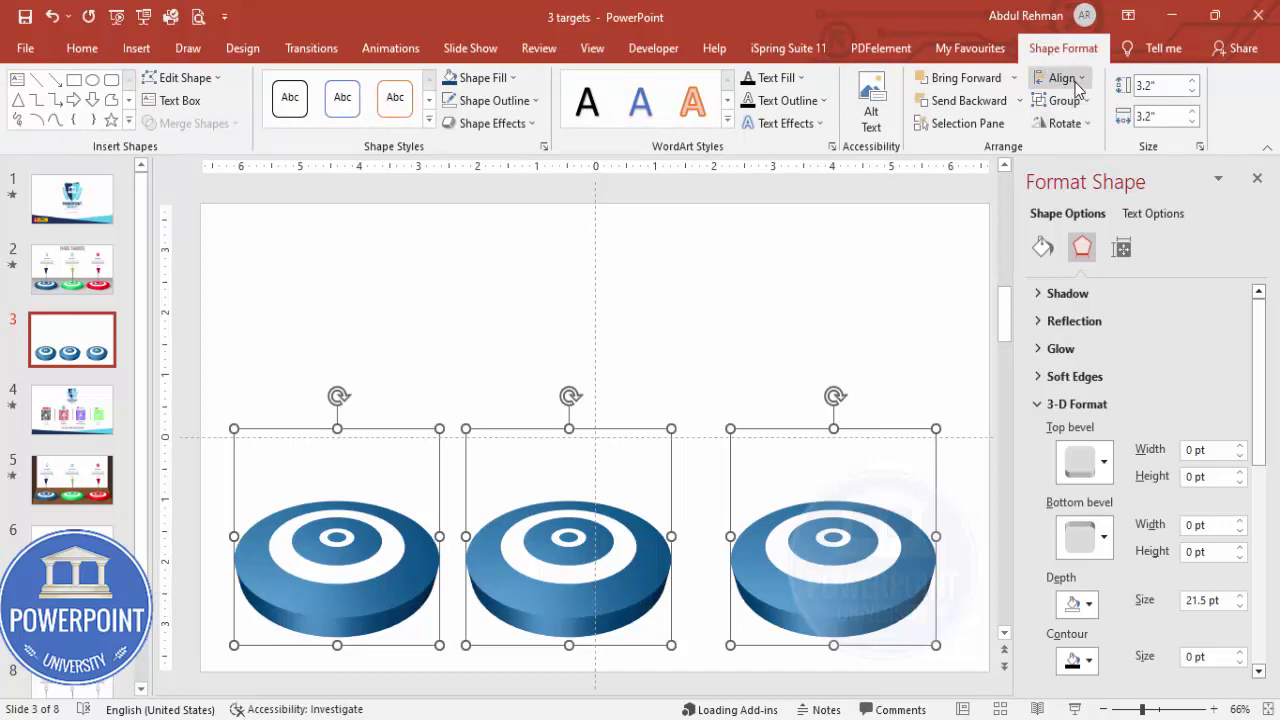
{"action": "left_click", "coordinate": [1062, 78]}
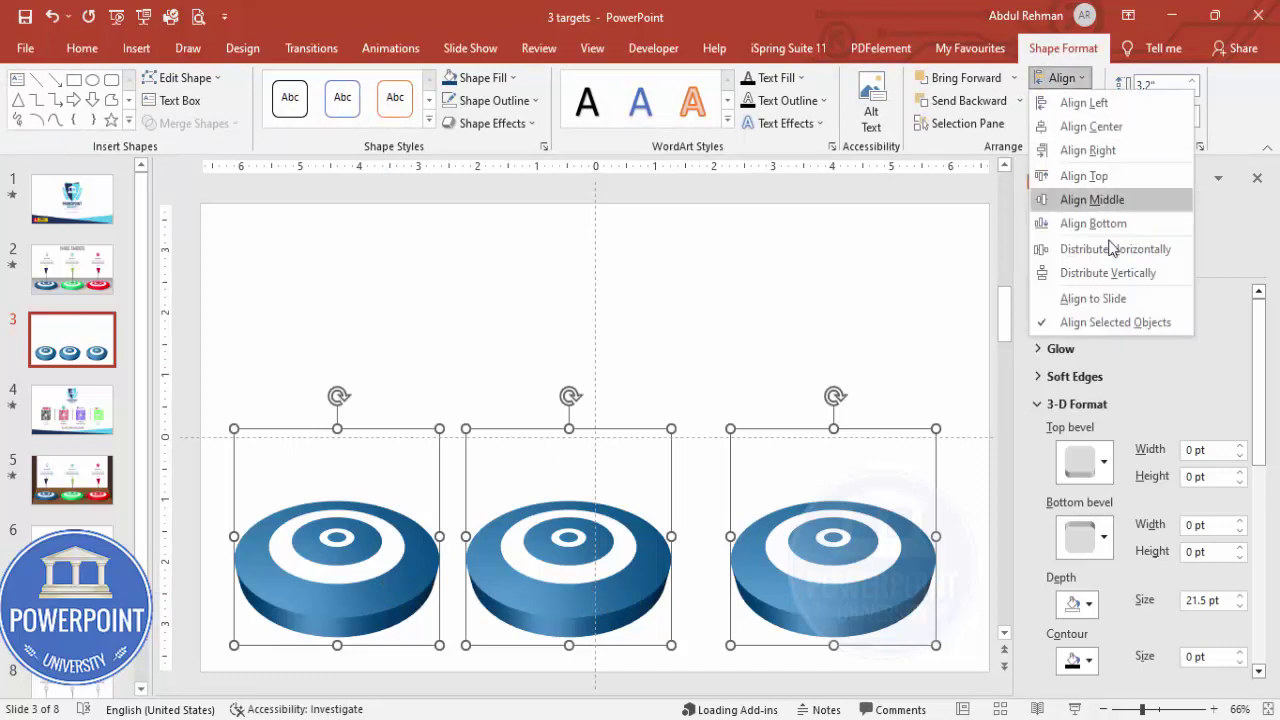
{"action": "left_click", "coordinate": [1103, 249]}
{"action": "left_click", "coordinate": [760, 286]}
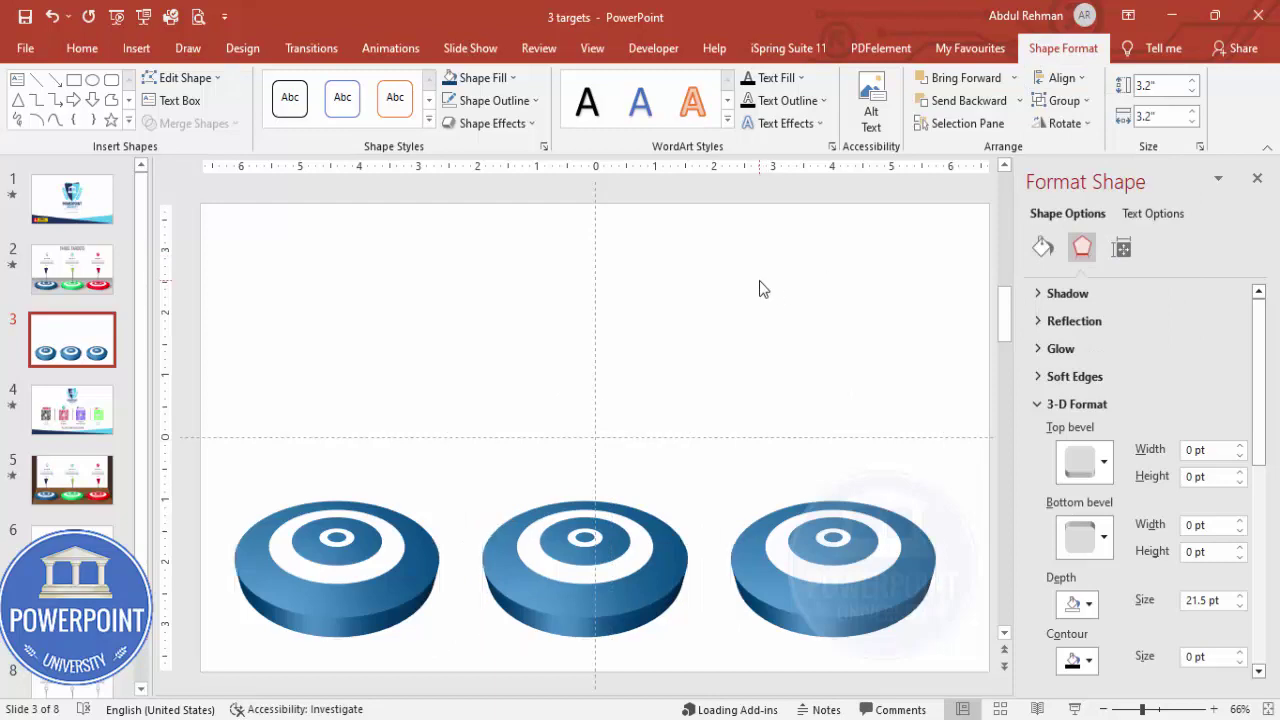
{"action": "left_click", "coordinate": [648, 591]}
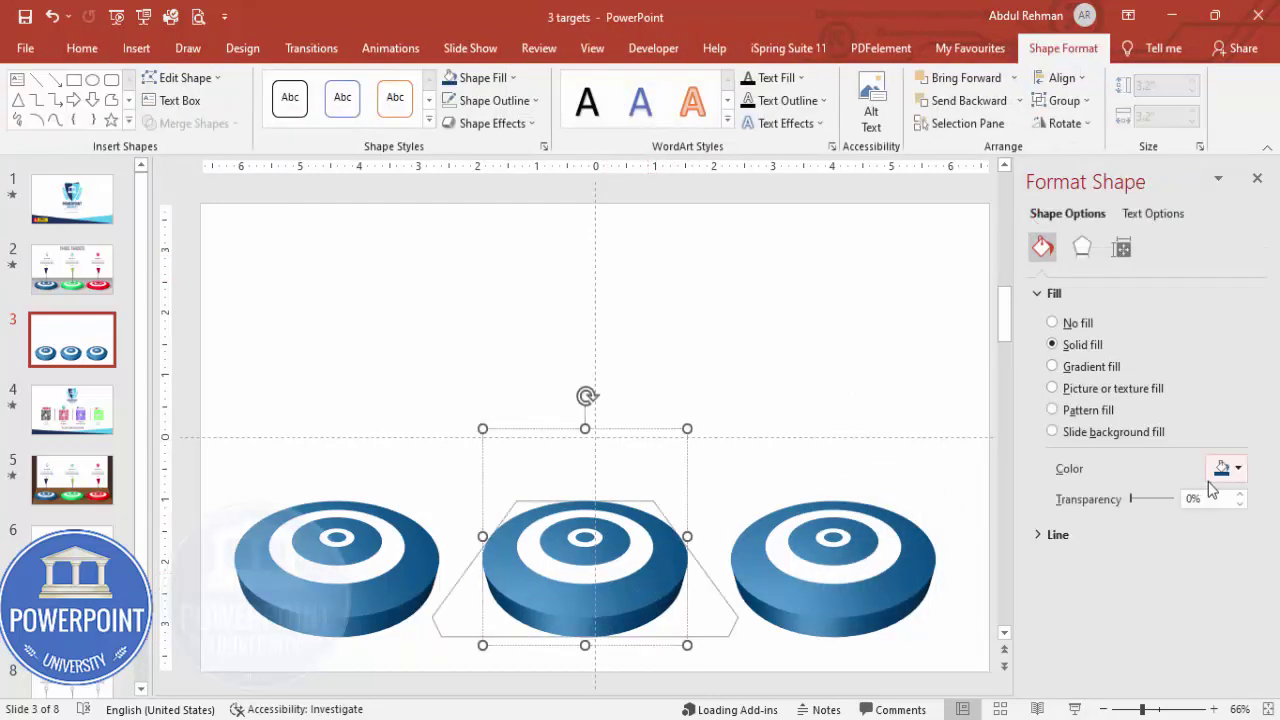
- Colour the middle target's disc, inner ring and centre circle red
{"action": "left_click", "coordinate": [1234, 472]}
{"action": "left_click", "coordinate": [1139, 623]}
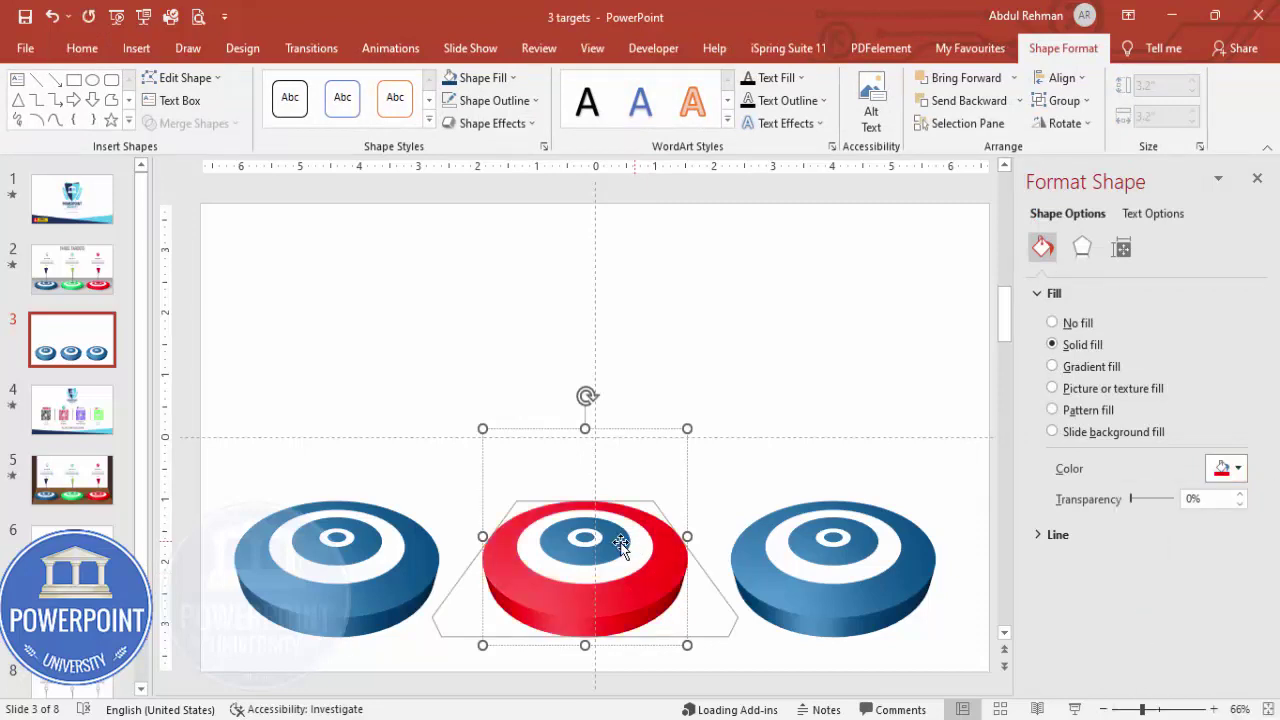
{"action": "left_click", "coordinate": [618, 547]}
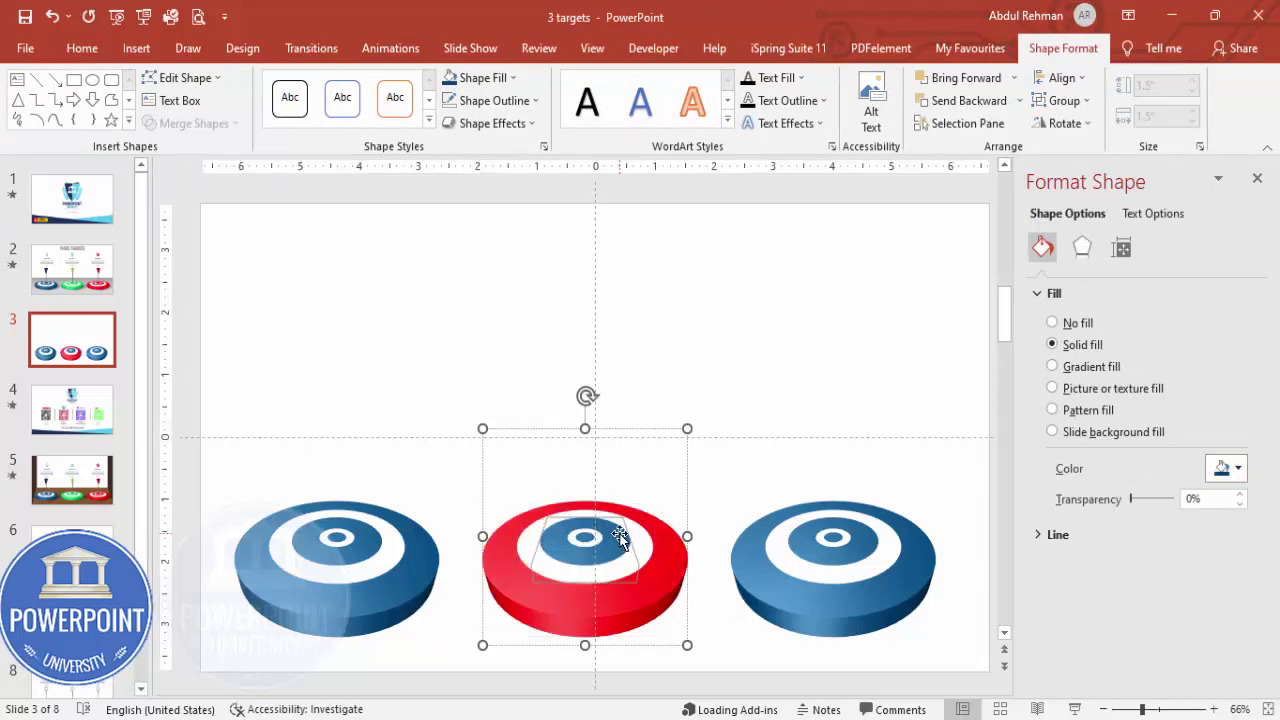
{"action": "left_click", "coordinate": [1230, 470]}
{"action": "left_click", "coordinate": [1139, 625]}
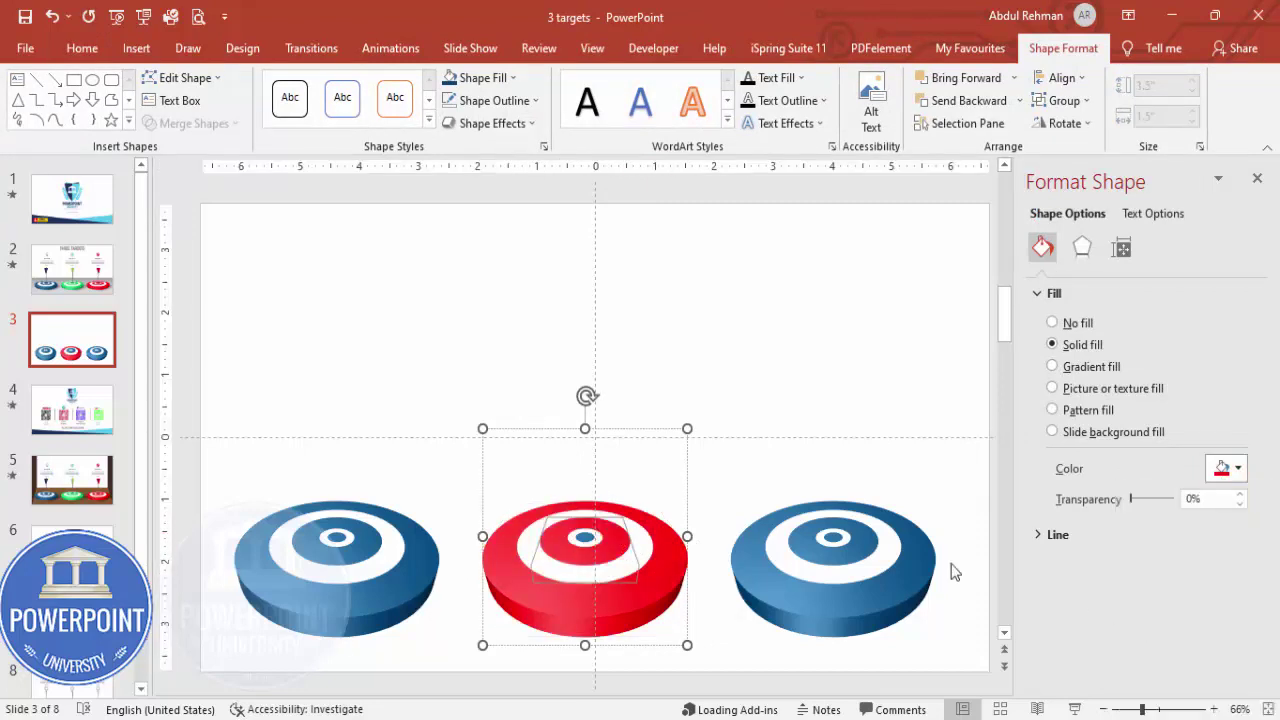
{"action": "left_click", "coordinate": [590, 540]}
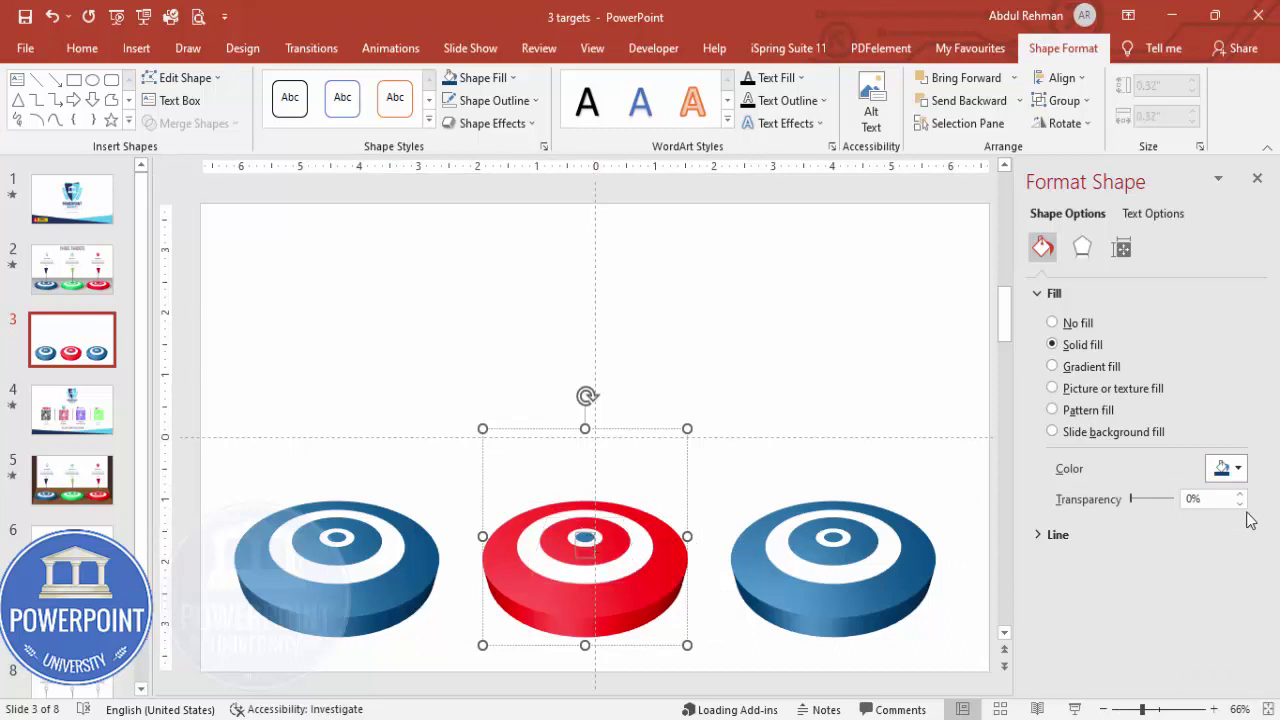
{"action": "left_click", "coordinate": [1236, 468]}
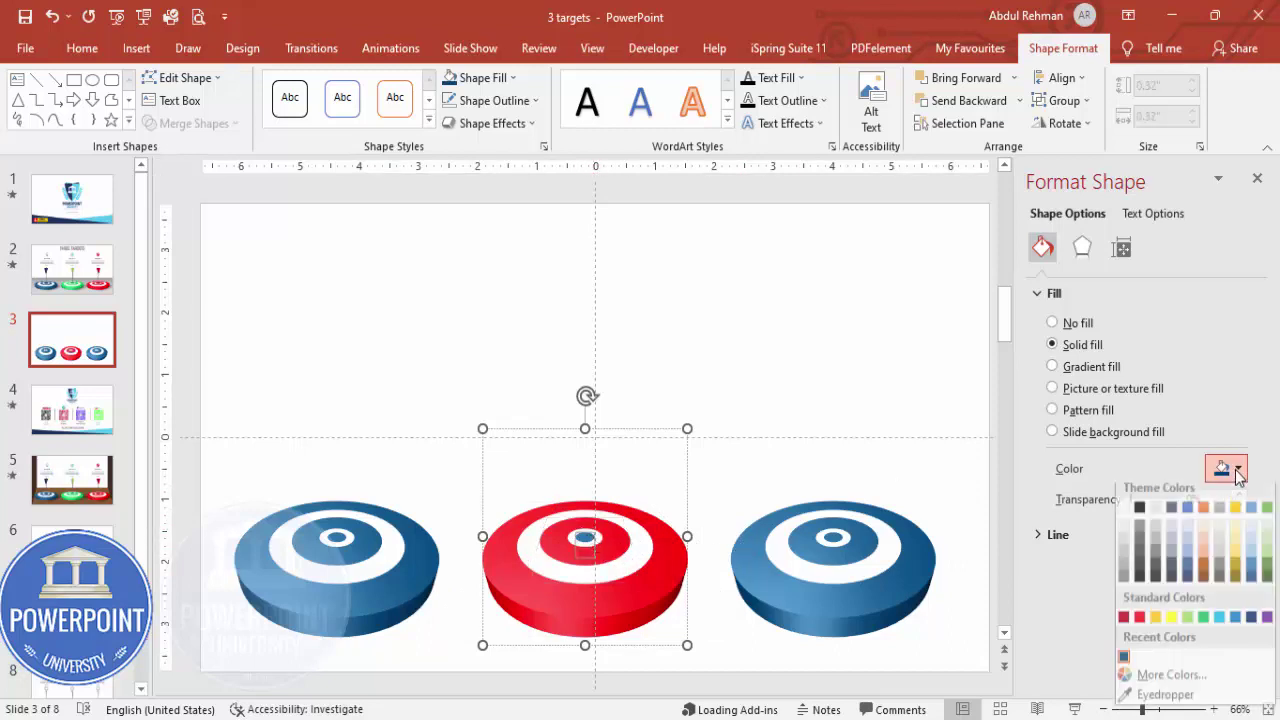
{"action": "left_click", "coordinate": [1141, 625]}
- Colour the right target's disc, inner ring and centre circle green
{"action": "left_click", "coordinate": [910, 594]}
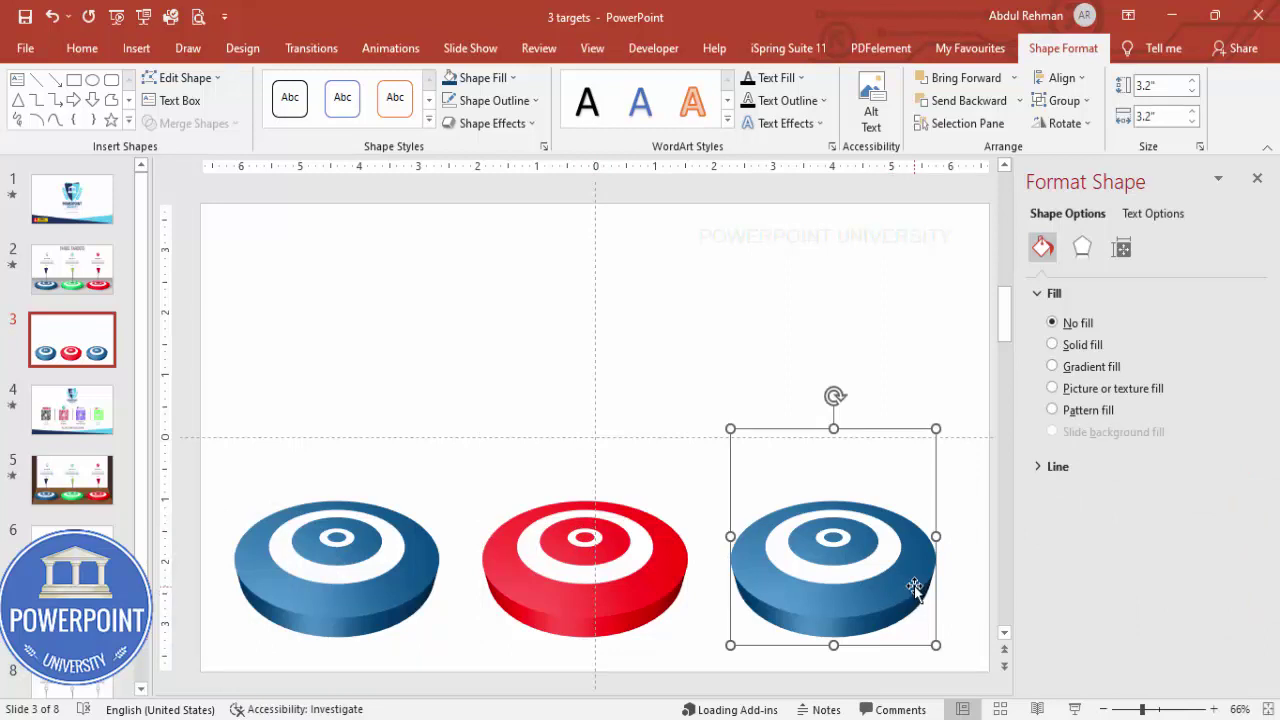
{"action": "left_click", "coordinate": [1052, 344]}
{"action": "left_click", "coordinate": [1236, 468]}
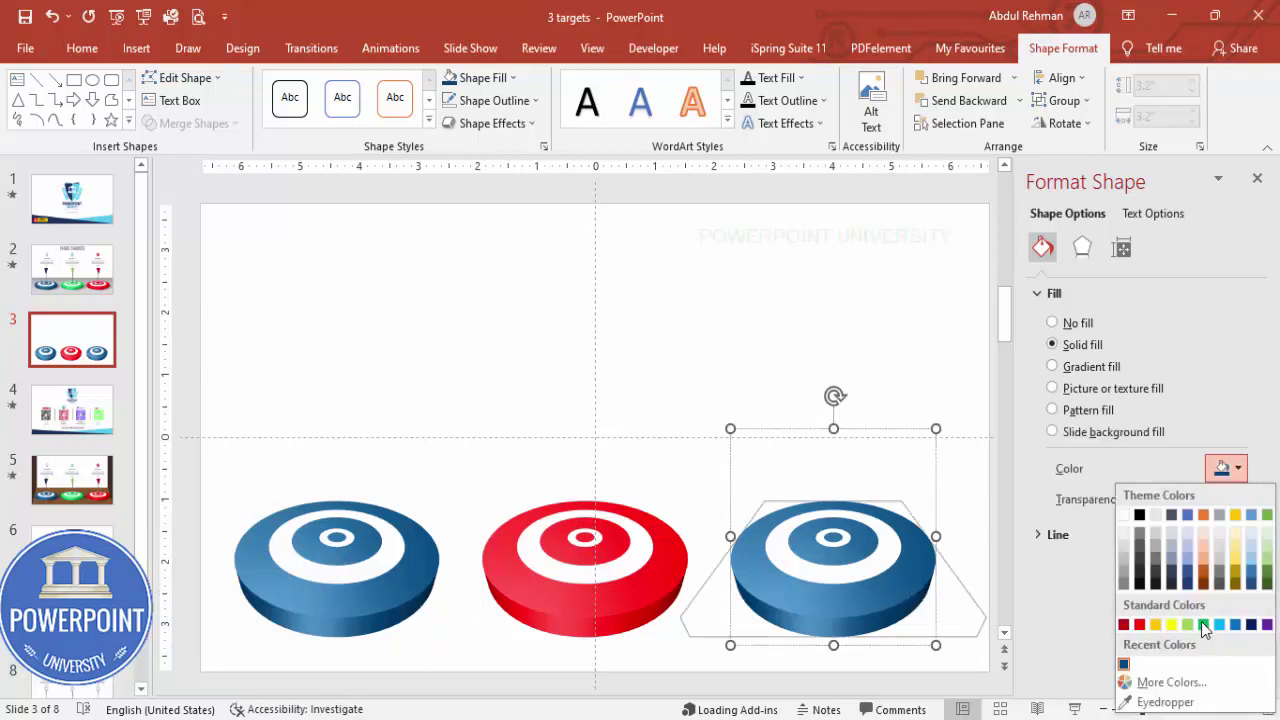
{"action": "left_click", "coordinate": [1204, 626]}
{"action": "left_click", "coordinate": [860, 542]}
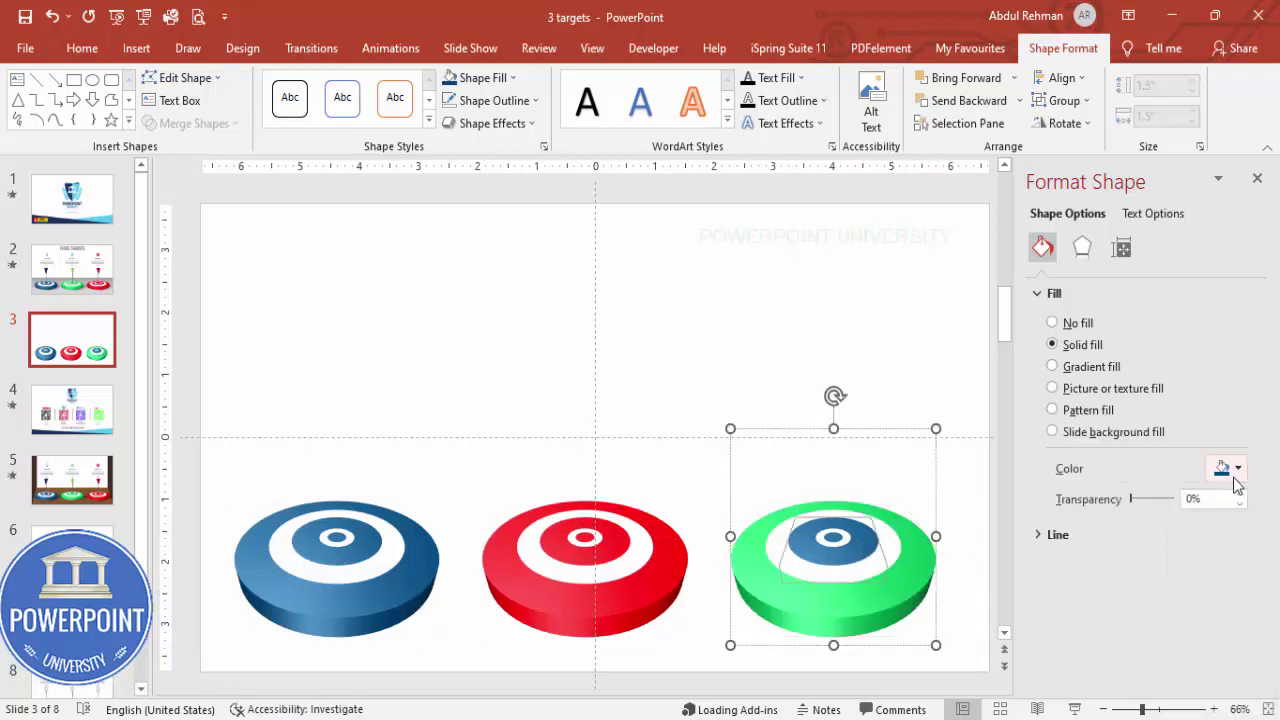
{"action": "left_click", "coordinate": [1237, 468]}
{"action": "left_click", "coordinate": [1203, 625]}
{"action": "left_click", "coordinate": [832, 537]}
{"action": "left_click", "coordinate": [1237, 468]}
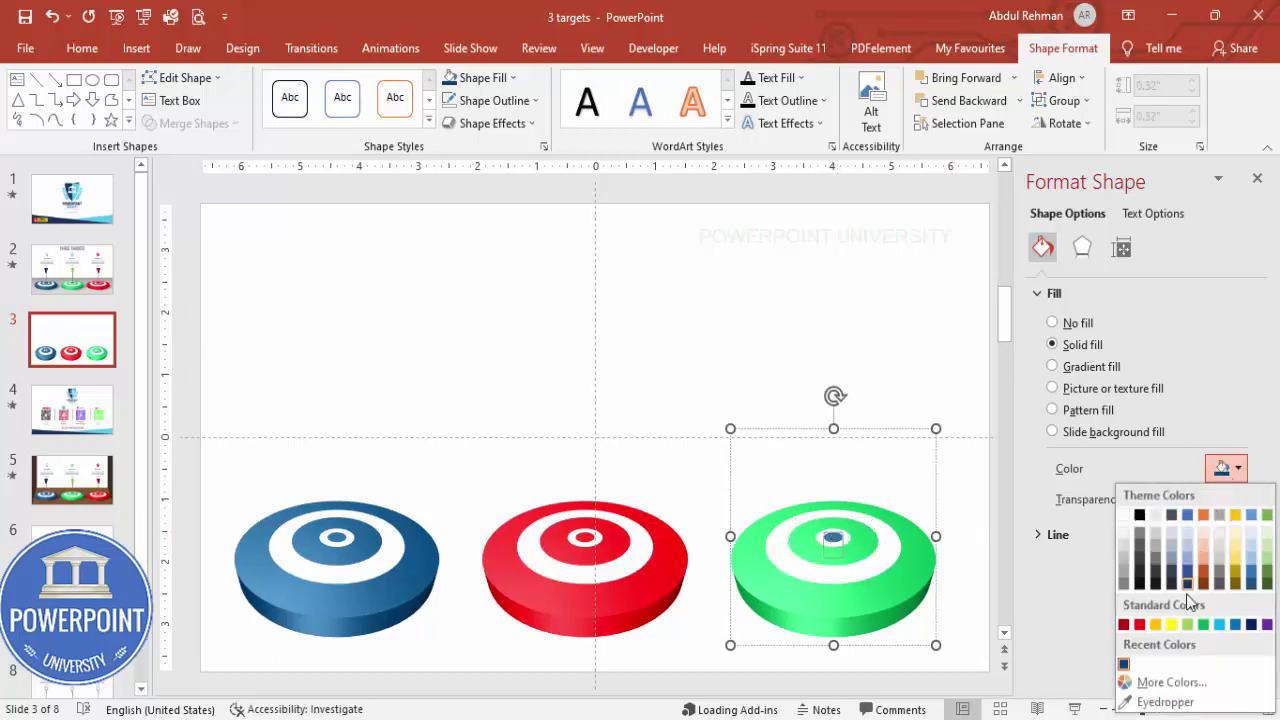
{"action": "left_click", "coordinate": [1203, 625]}
{"action": "left_click", "coordinate": [865, 348]}
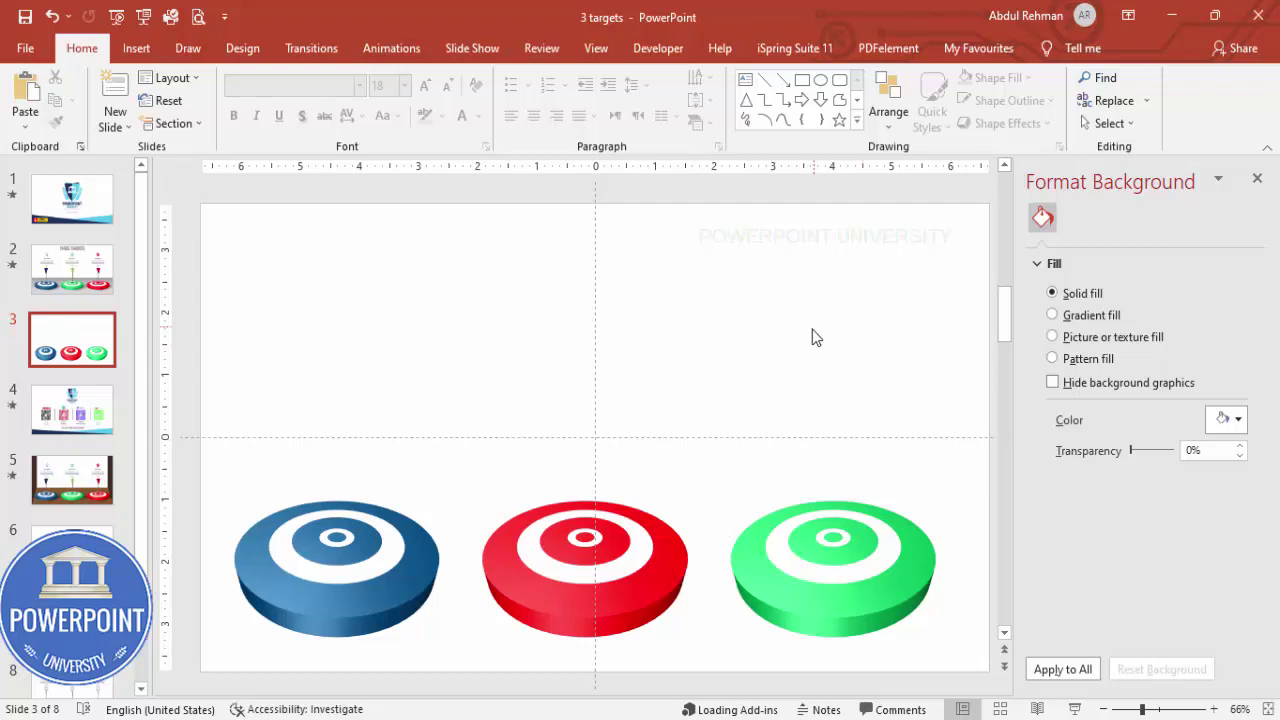
- Draw a thin rectangle pole down to the blue target's centre, with no outline
{"action": "left_click", "coordinate": [136, 48]}
{"action": "left_click", "coordinate": [301, 110]}
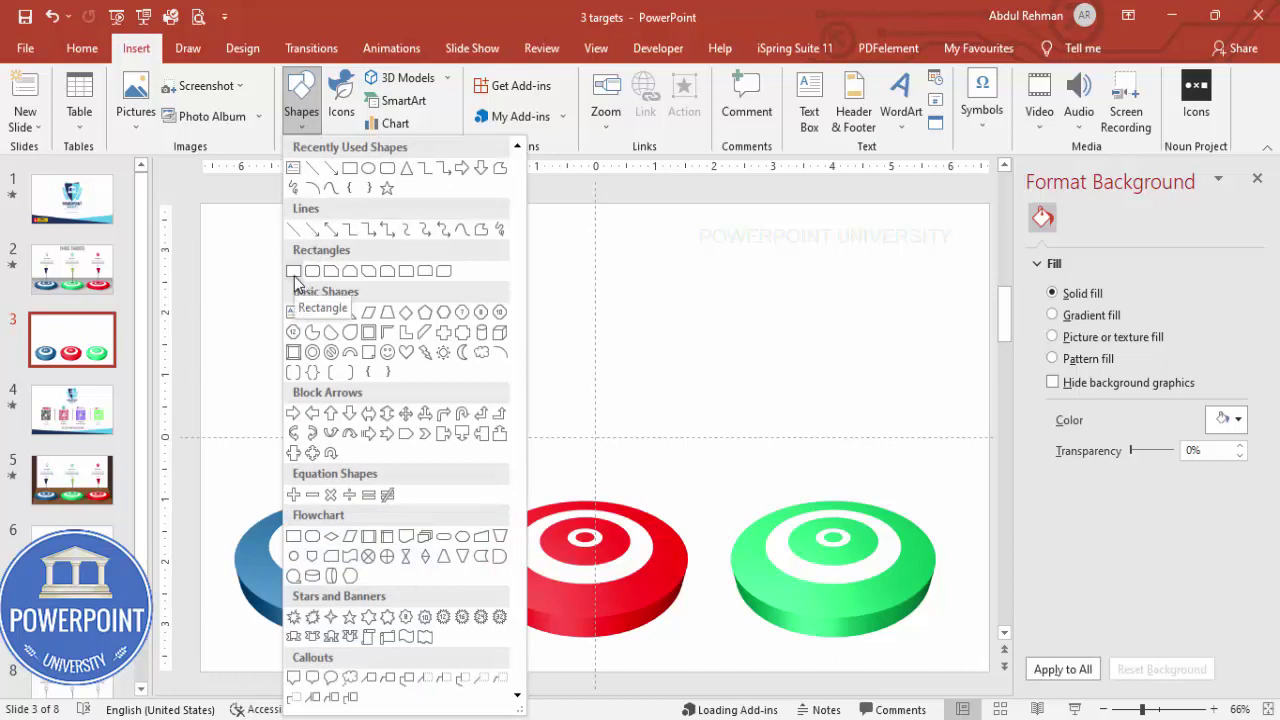
{"action": "left_click", "coordinate": [294, 272]}
{"action": "left_click_drag", "start_coordinate": [340, 356], "coordinate": [340, 530]}
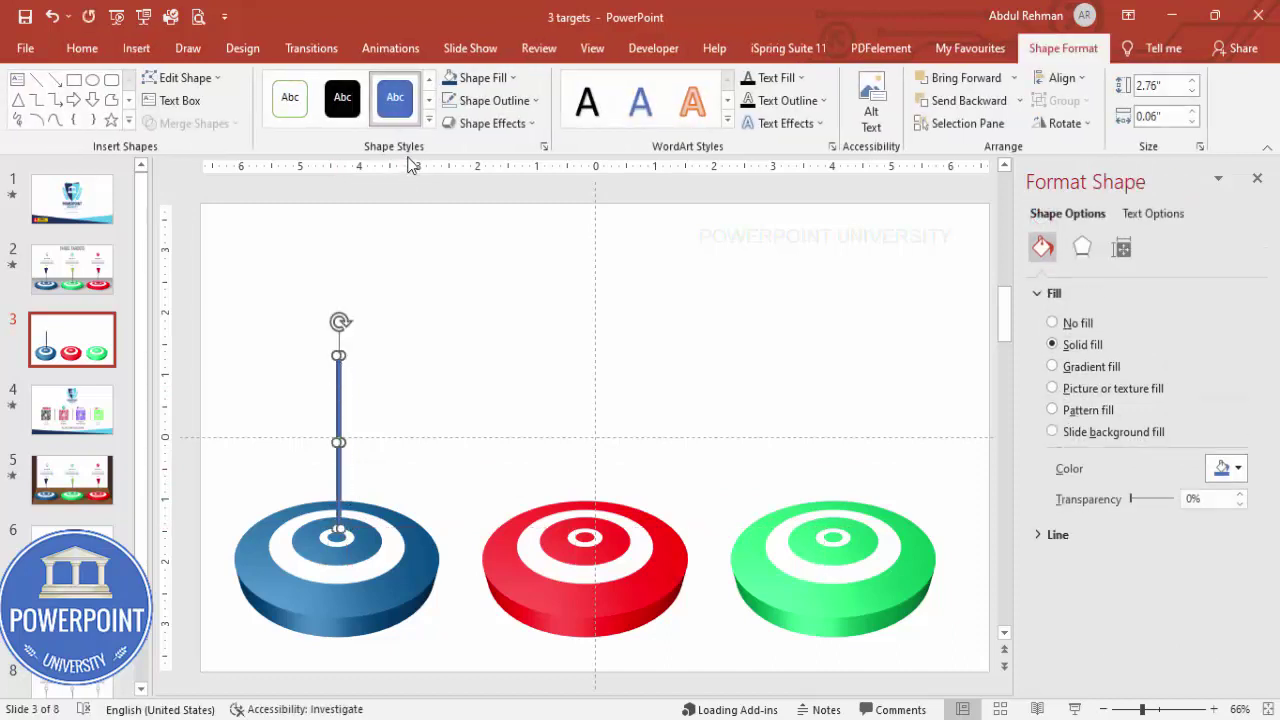
{"action": "left_click", "coordinate": [488, 101]}
{"action": "left_click", "coordinate": [500, 315]}
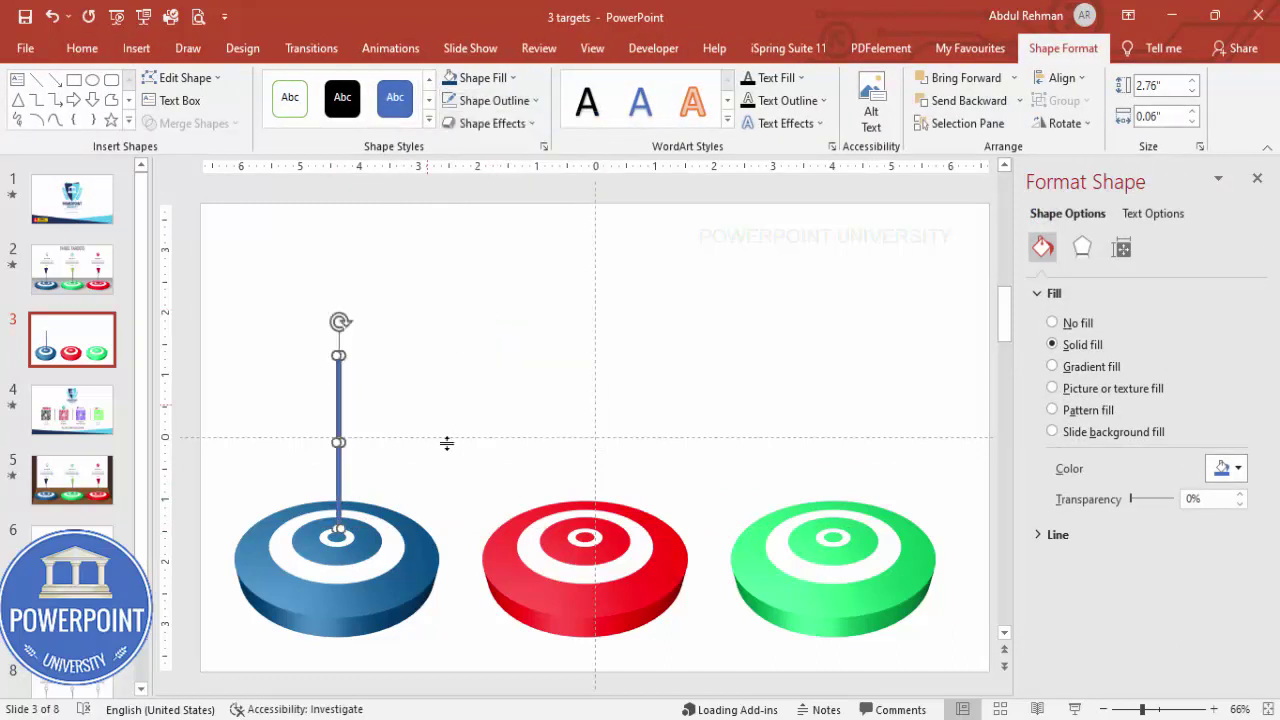
- Widen the pole to 0.09 inch and centre it on the blue bullseye
{"action": "left_click", "coordinate": [1180, 709]}
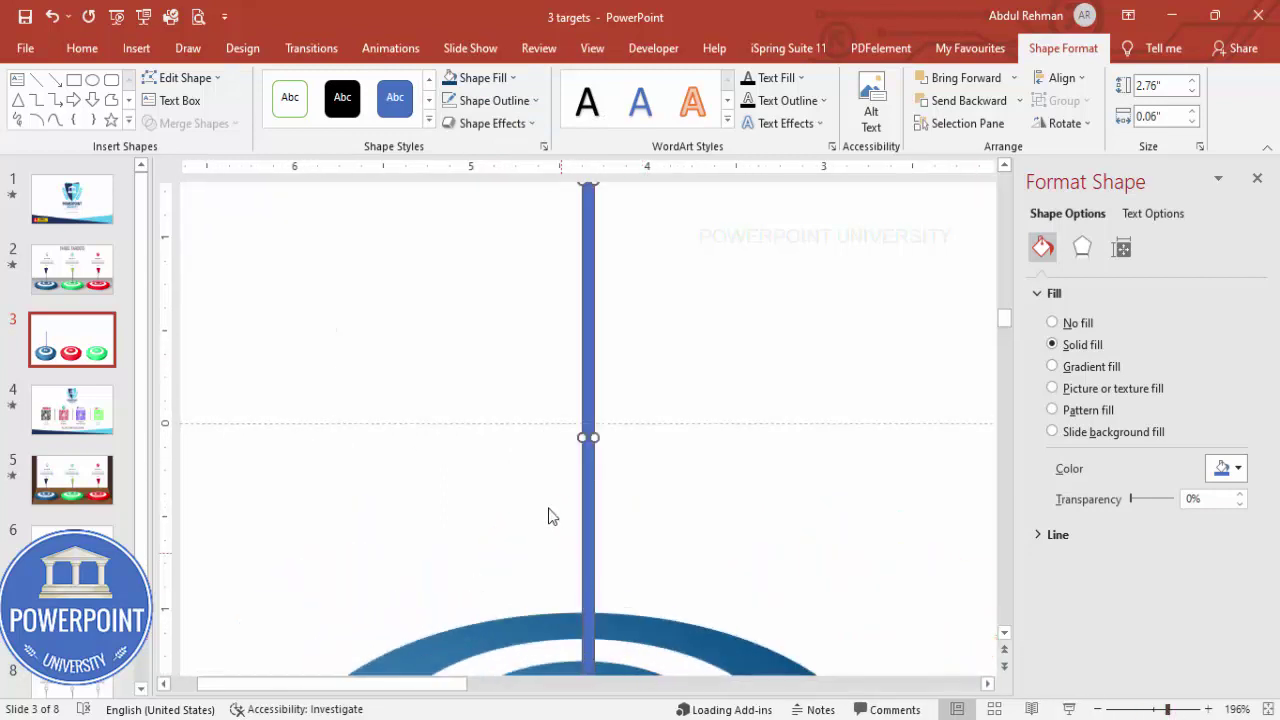
{"action": "left_click_drag", "start_coordinate": [593, 436], "coordinate": [596, 437]}
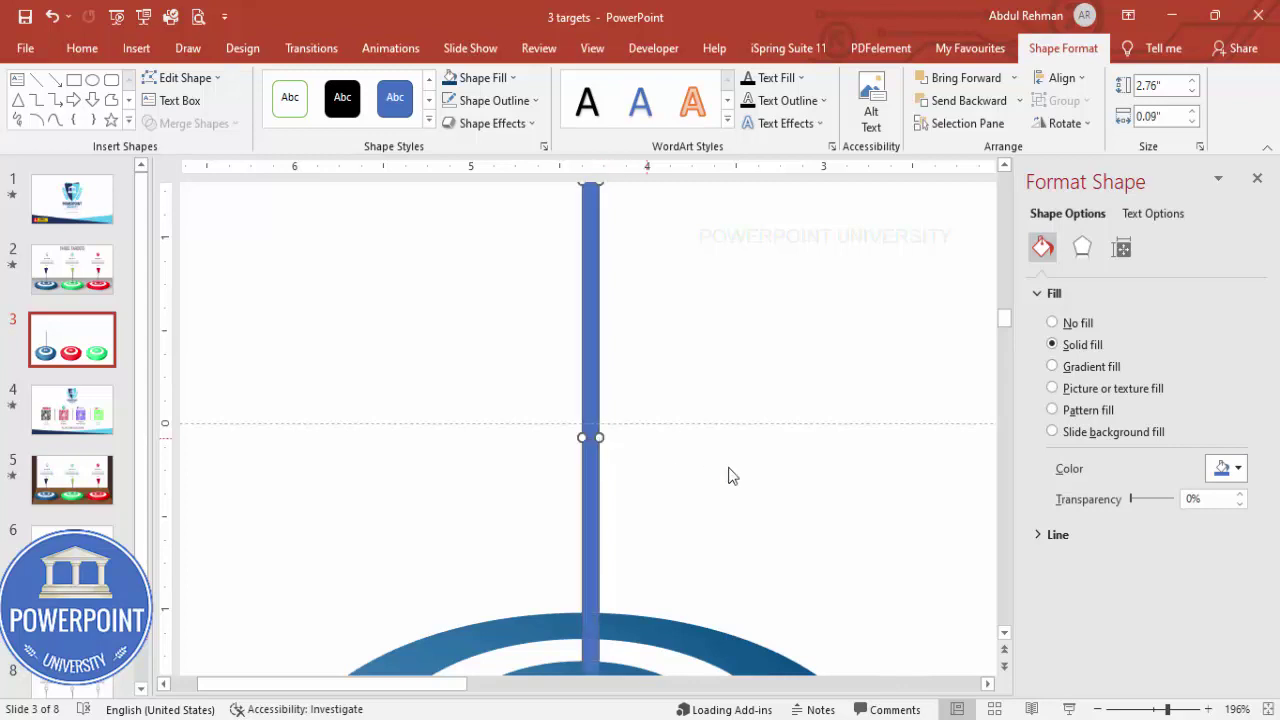
{"action": "left_click", "coordinate": [1257, 709]}
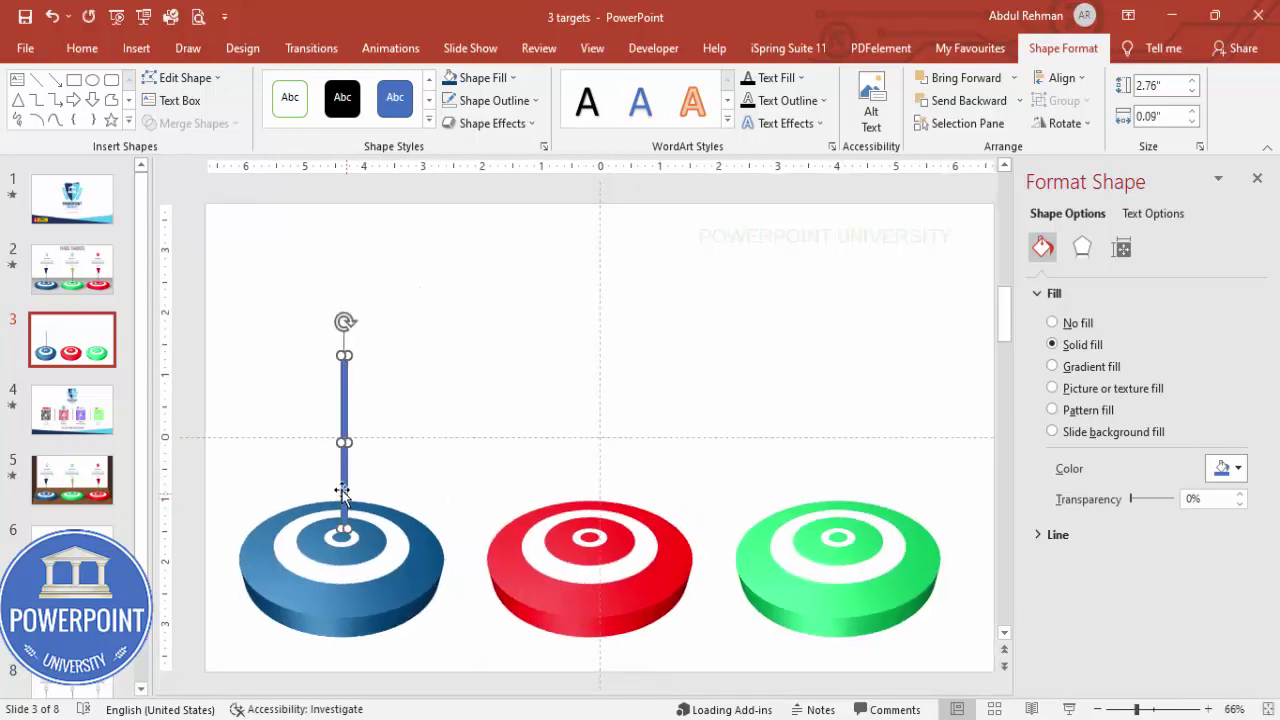
{"action": "left_click_drag", "start_coordinate": [342, 490], "coordinate": [344, 489]}
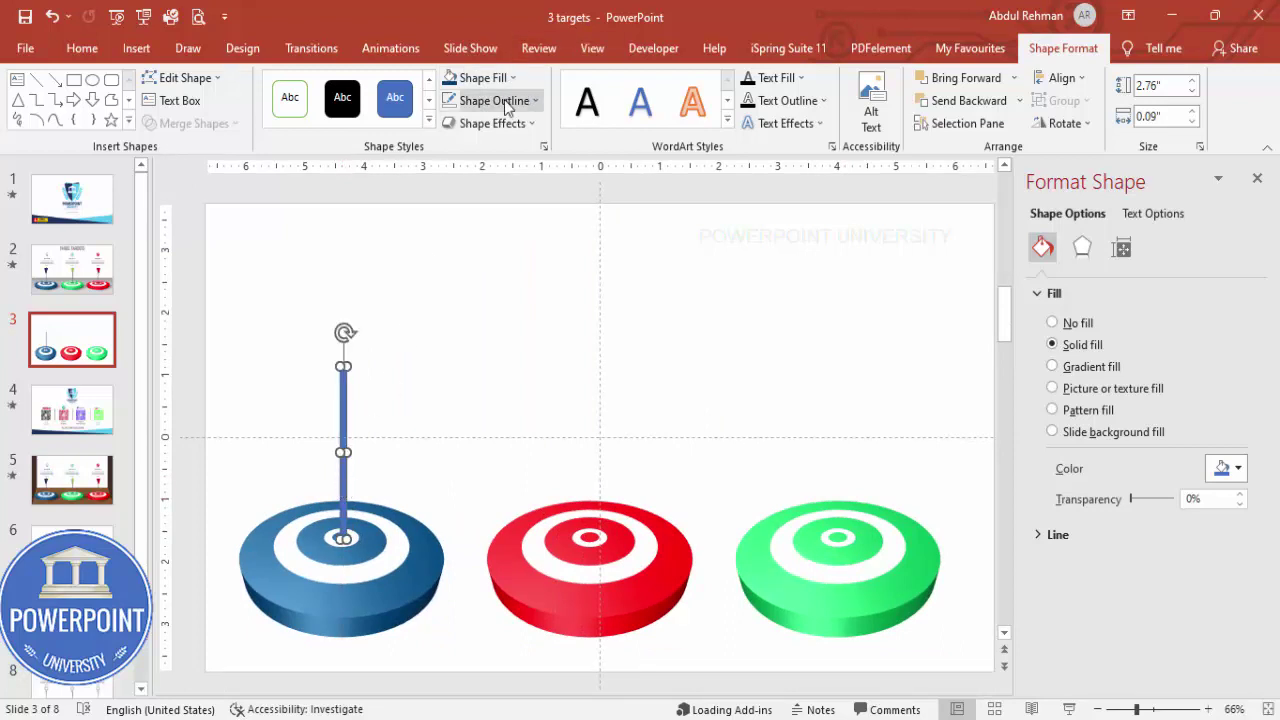
- Give the pole a gradient fill with dark grey, light grey and dark grey stops
{"action": "left_click", "coordinate": [1108, 368]}
{"action": "left_click", "coordinate": [1158, 611]}
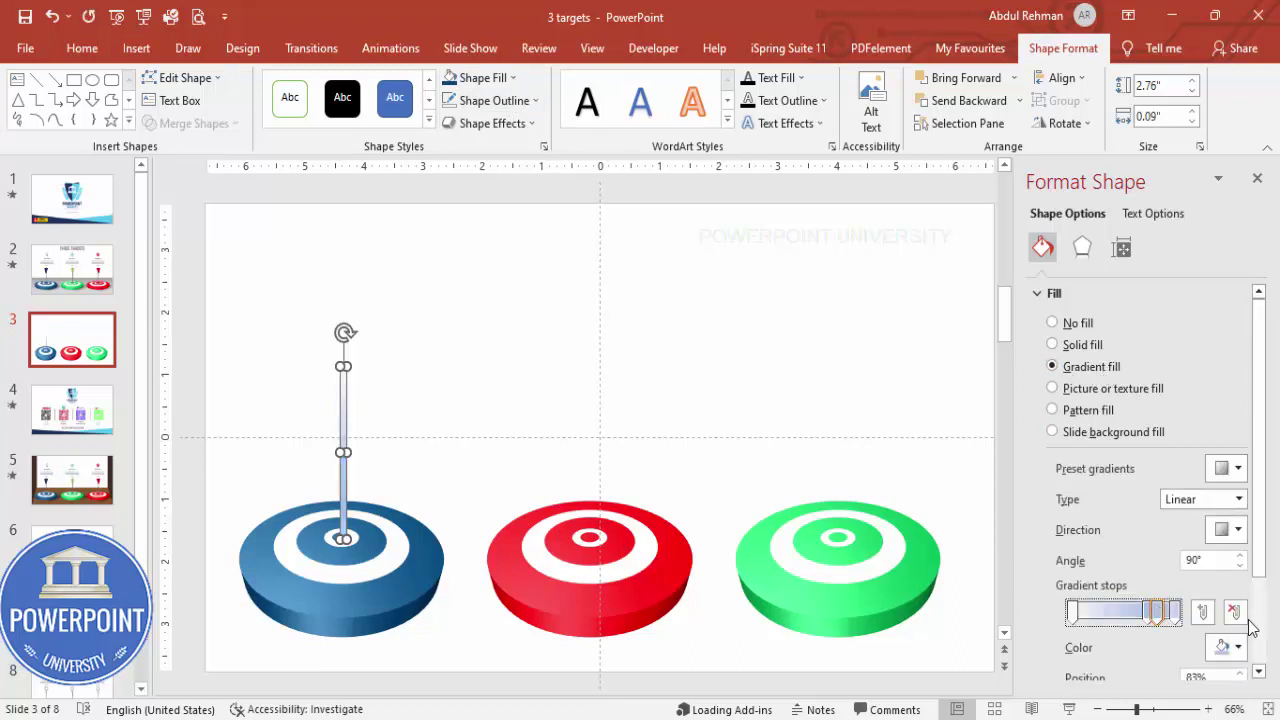
{"action": "left_click", "coordinate": [1073, 612]}
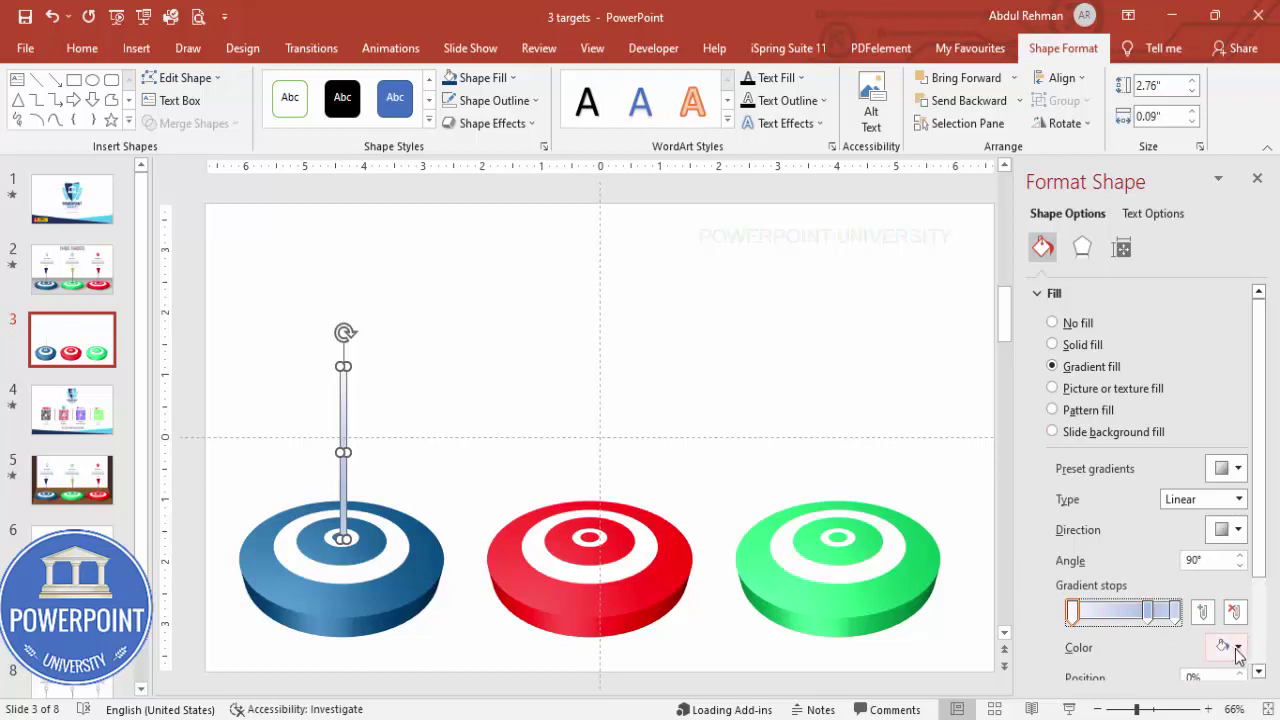
{"action": "left_click", "coordinate": [1230, 646]}
{"action": "left_click", "coordinate": [1124, 504]}
{"action": "left_click", "coordinate": [1148, 612]}
{"action": "left_click", "coordinate": [1228, 646]}
{"action": "left_click", "coordinate": [1125, 481]}
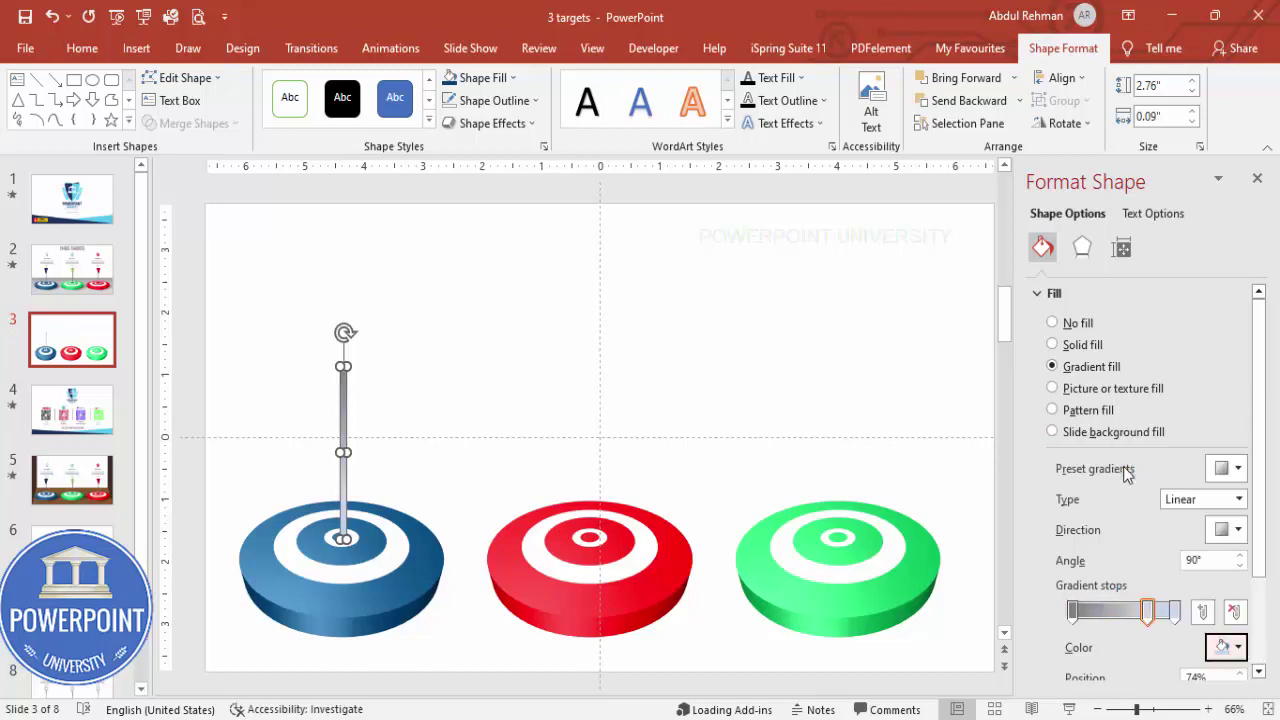
{"action": "left_click", "coordinate": [1175, 612]}
{"action": "left_click", "coordinate": [1228, 646]}
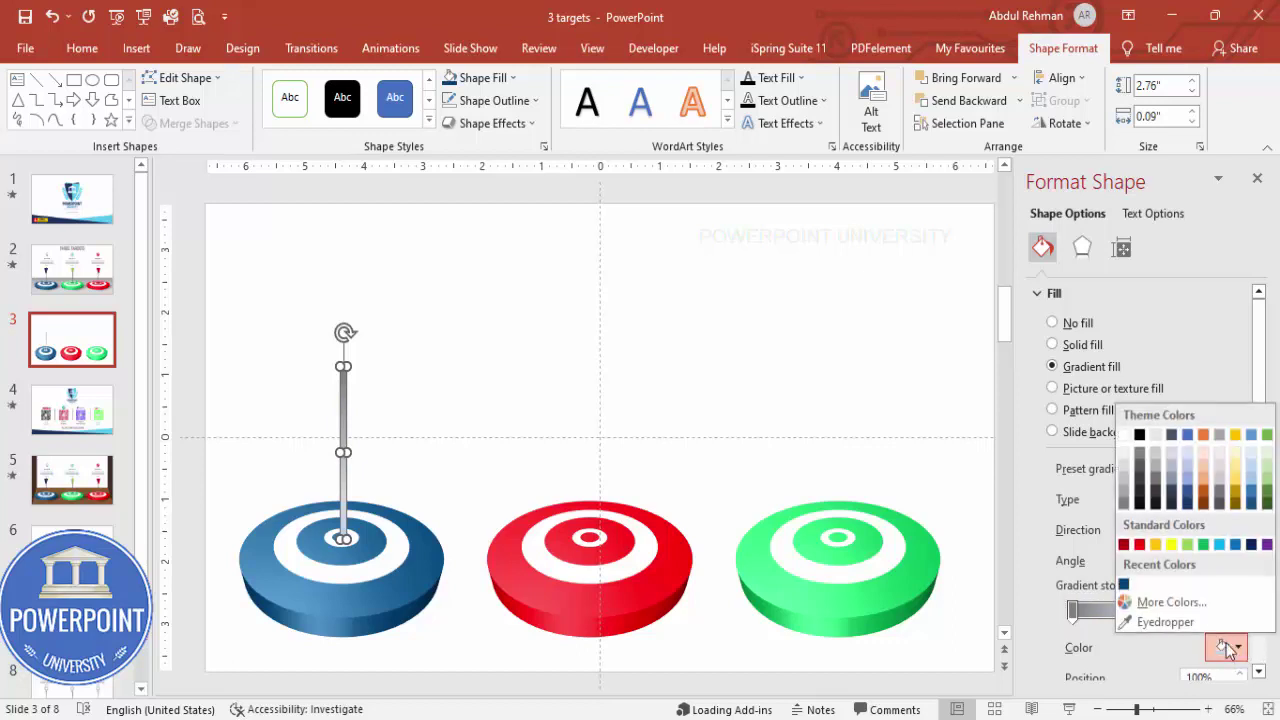
{"action": "left_click", "coordinate": [1141, 474]}
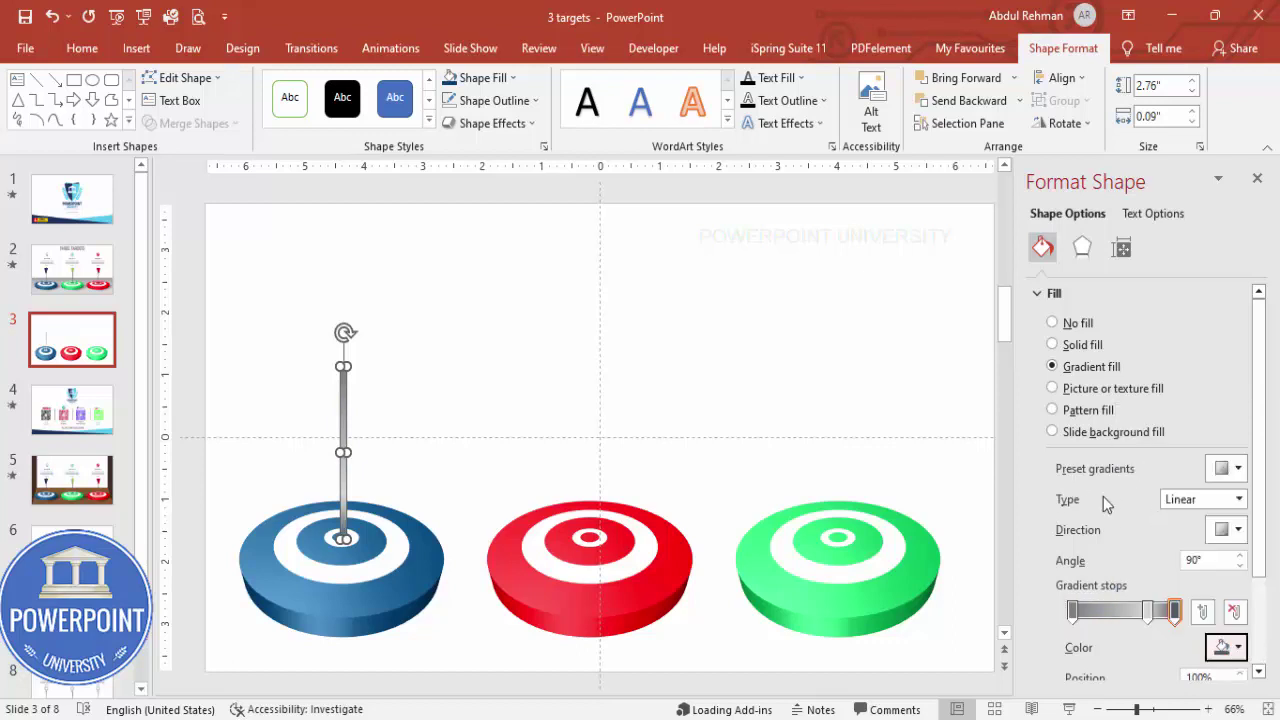
- Keep the gradient Linear and set its direction to 180°
{"action": "left_click", "coordinate": [1200, 500]}
{"action": "left_click", "coordinate": [1198, 508]}
{"action": "left_click", "coordinate": [1224, 531]}
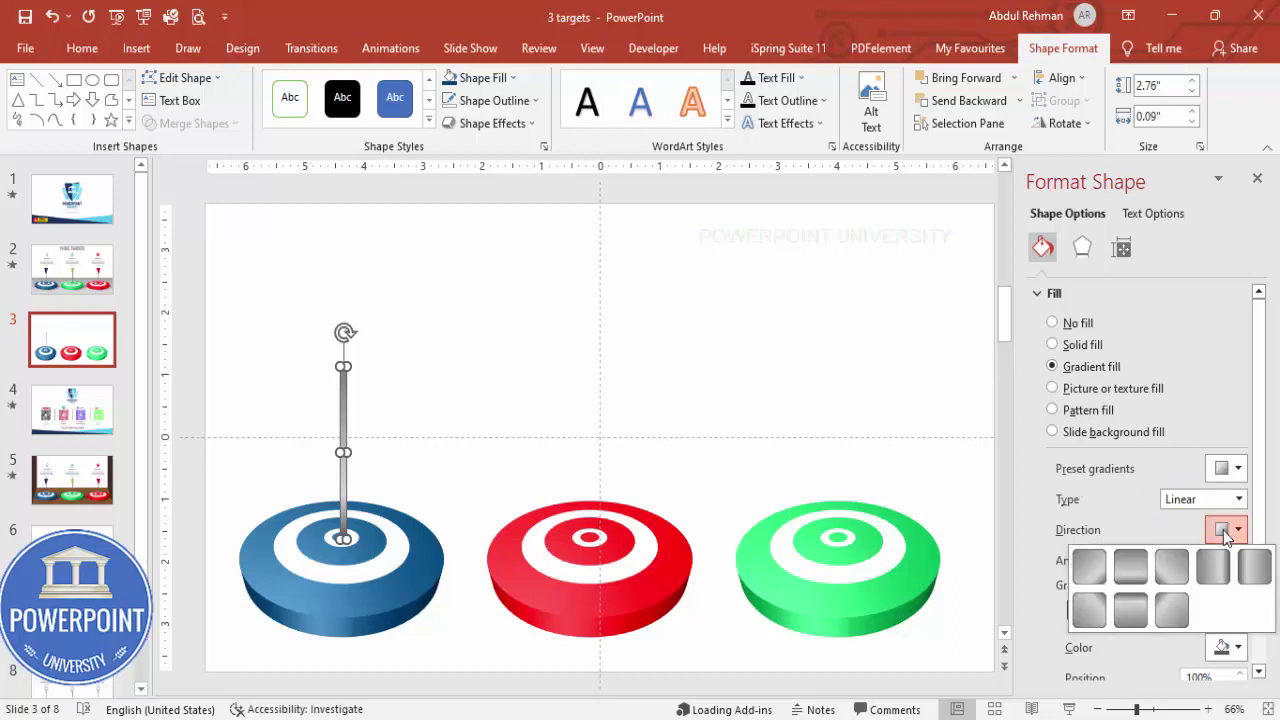
{"action": "left_click", "coordinate": [1257, 577]}
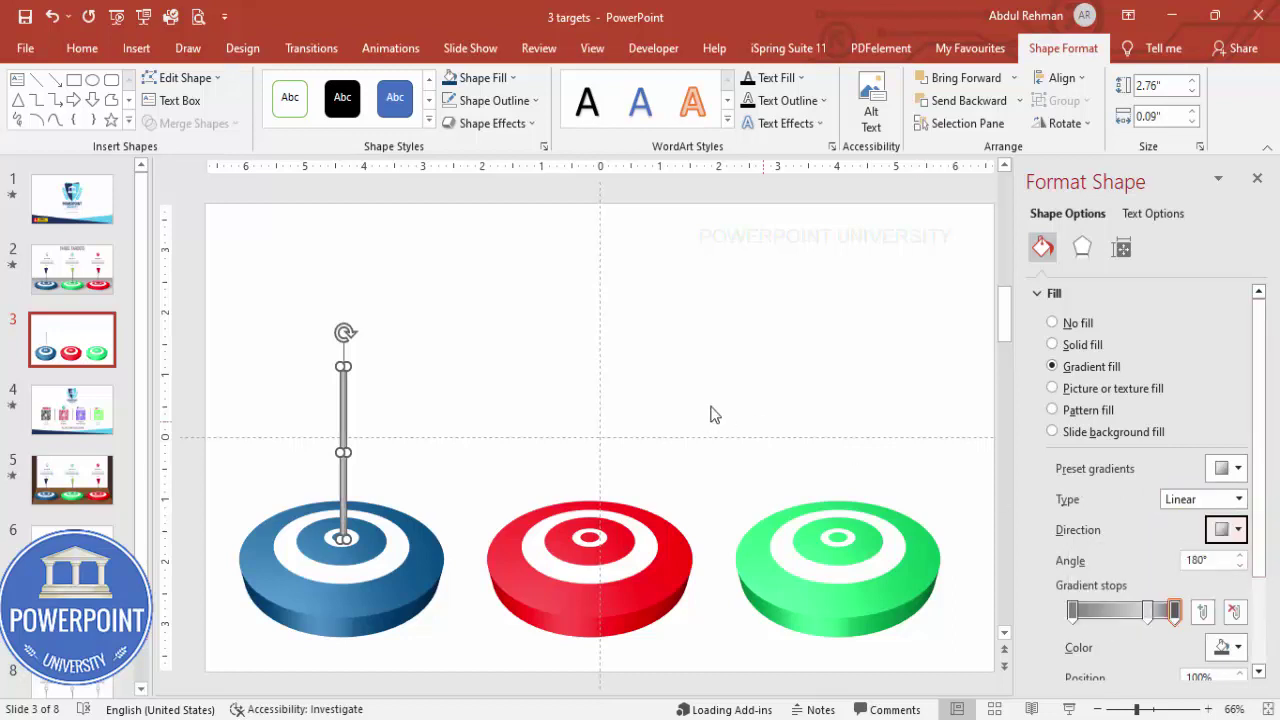
{"action": "left_click", "coordinate": [553, 358]}
- Centre the pole on the blue target and widen it to 0.11 inch
{"action": "left_click", "coordinate": [343, 408]}
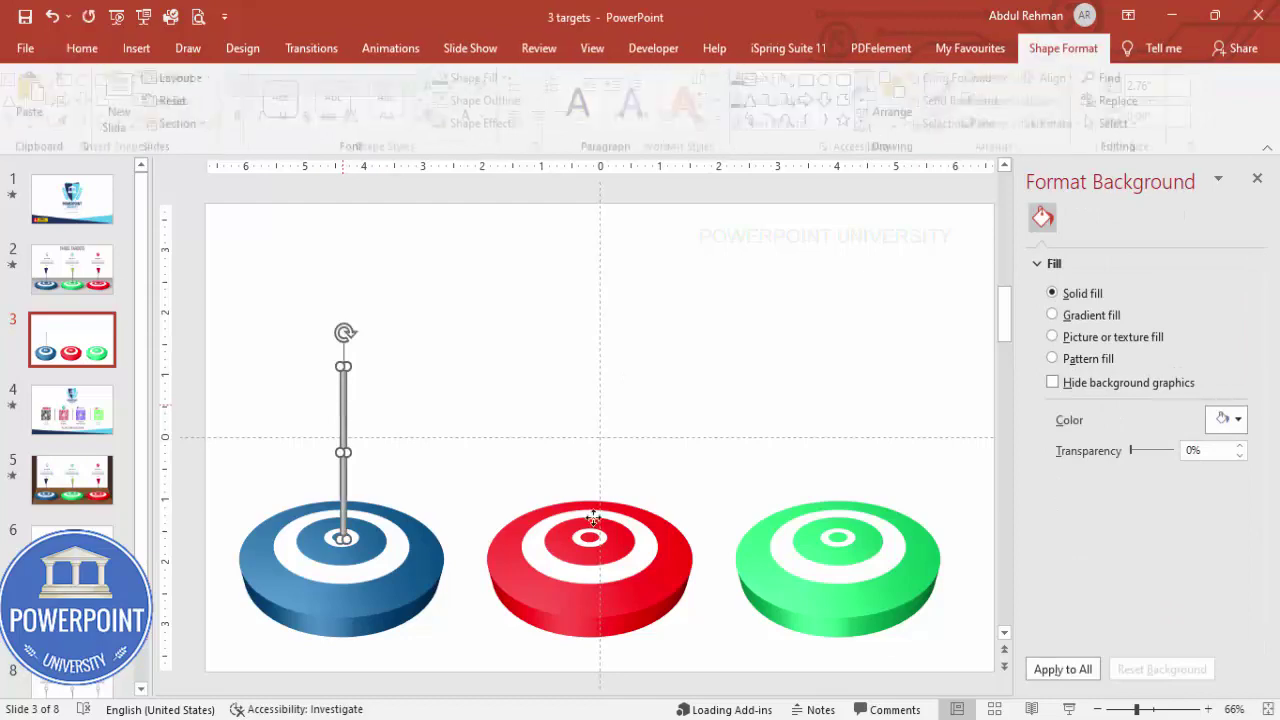
{"action": "left_click", "coordinate": [1152, 710]}
{"action": "left_click", "coordinate": [403, 409]}
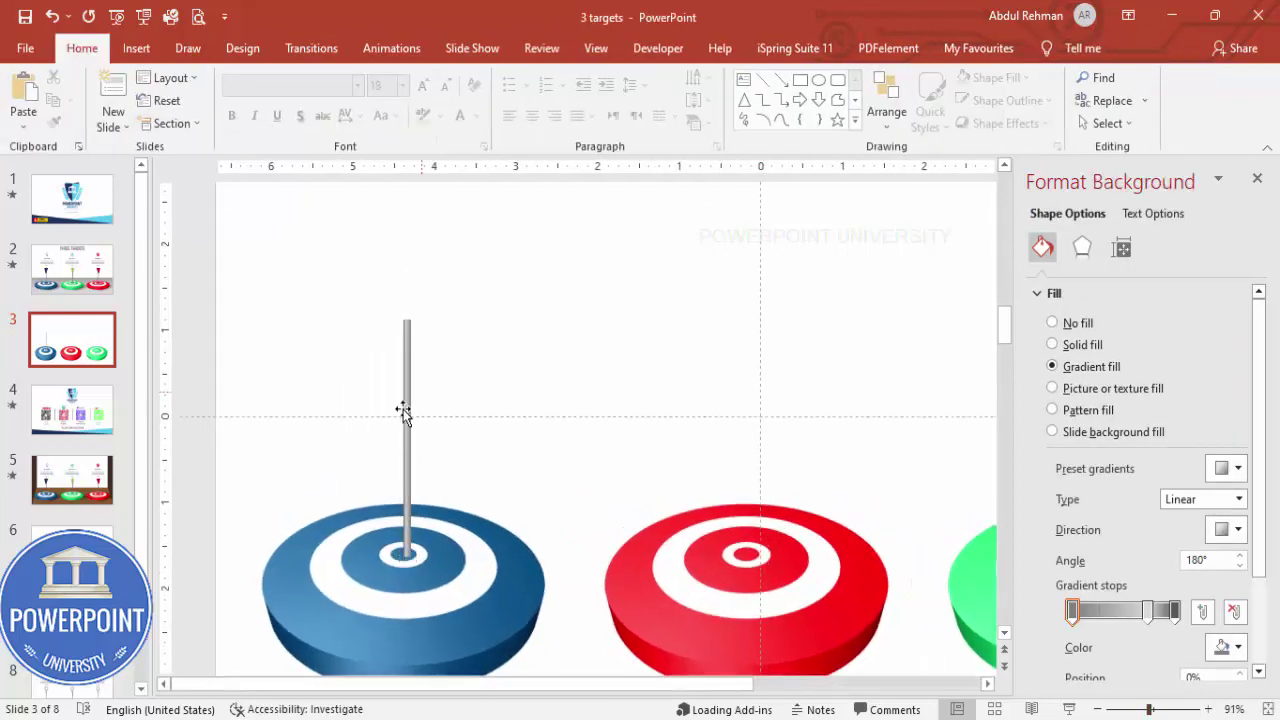
{"action": "left_click", "coordinate": [407, 488]}
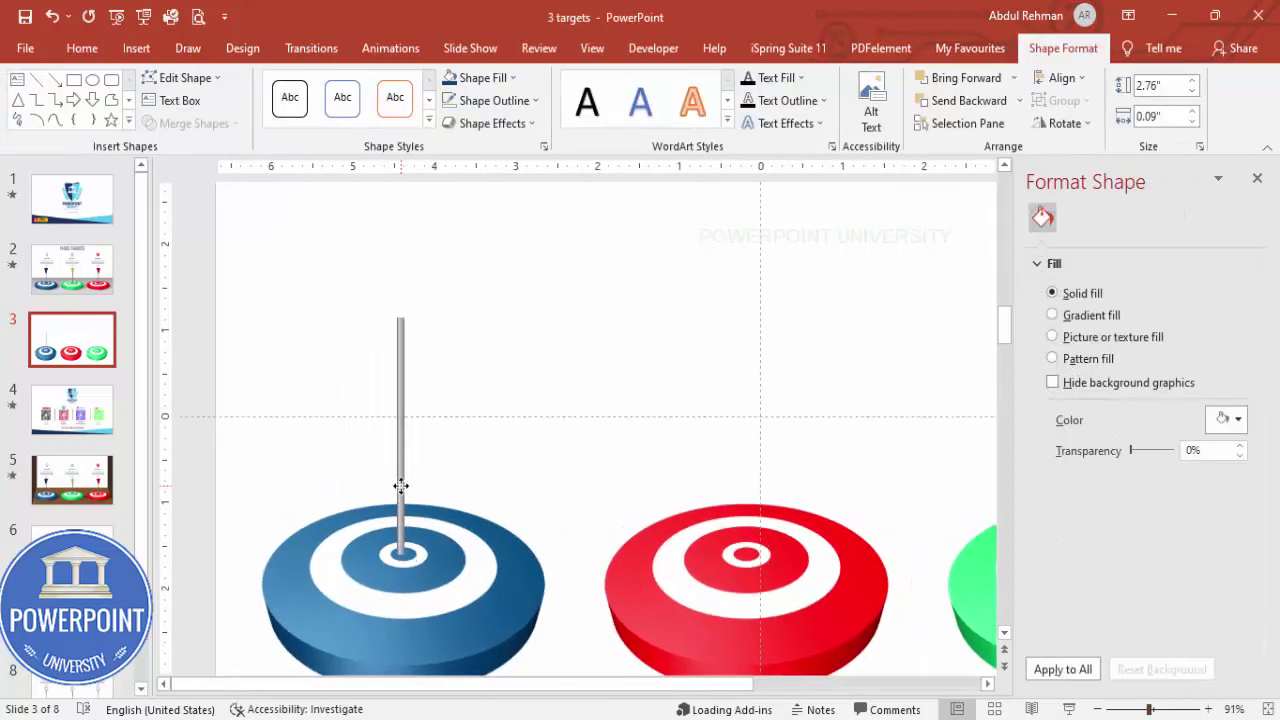
{"action": "left_click_drag", "start_coordinate": [407, 488], "coordinate": [405, 485]}
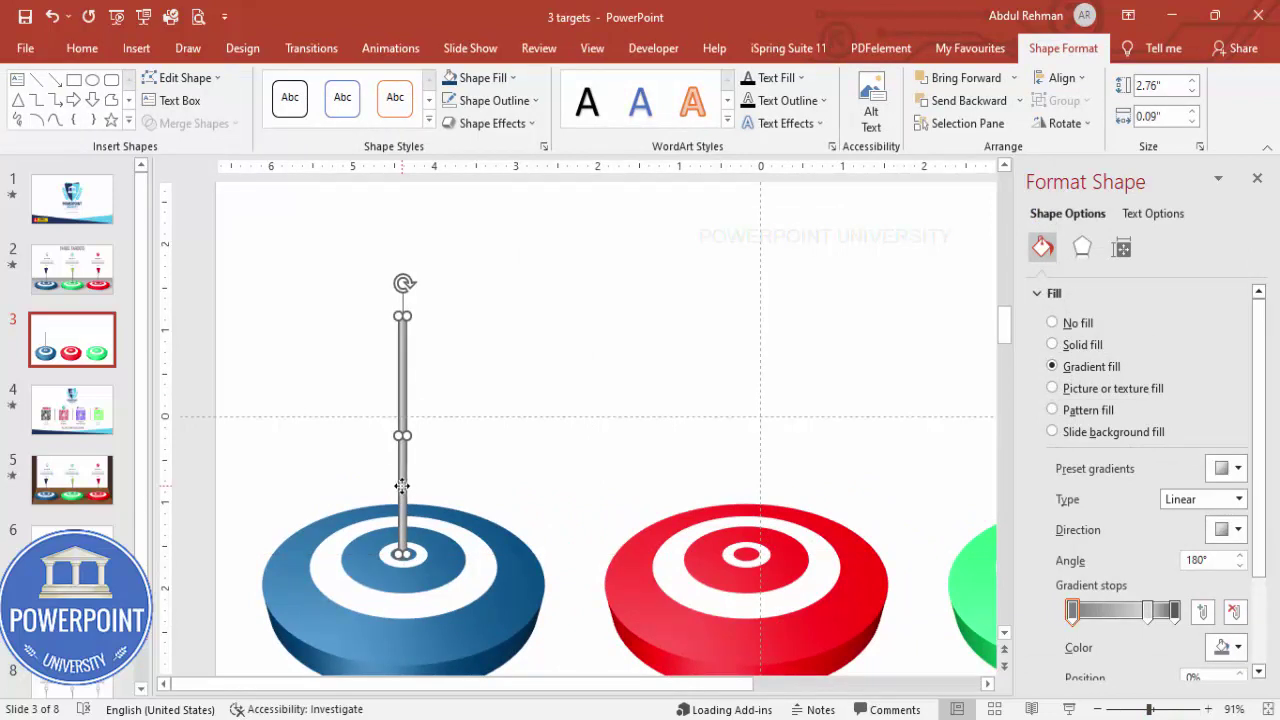
{"action": "left_click_drag", "start_coordinate": [407, 437], "coordinate": [409, 438]}
{"action": "left_click", "coordinate": [417, 457]}
{"action": "left_click", "coordinate": [403, 443]}
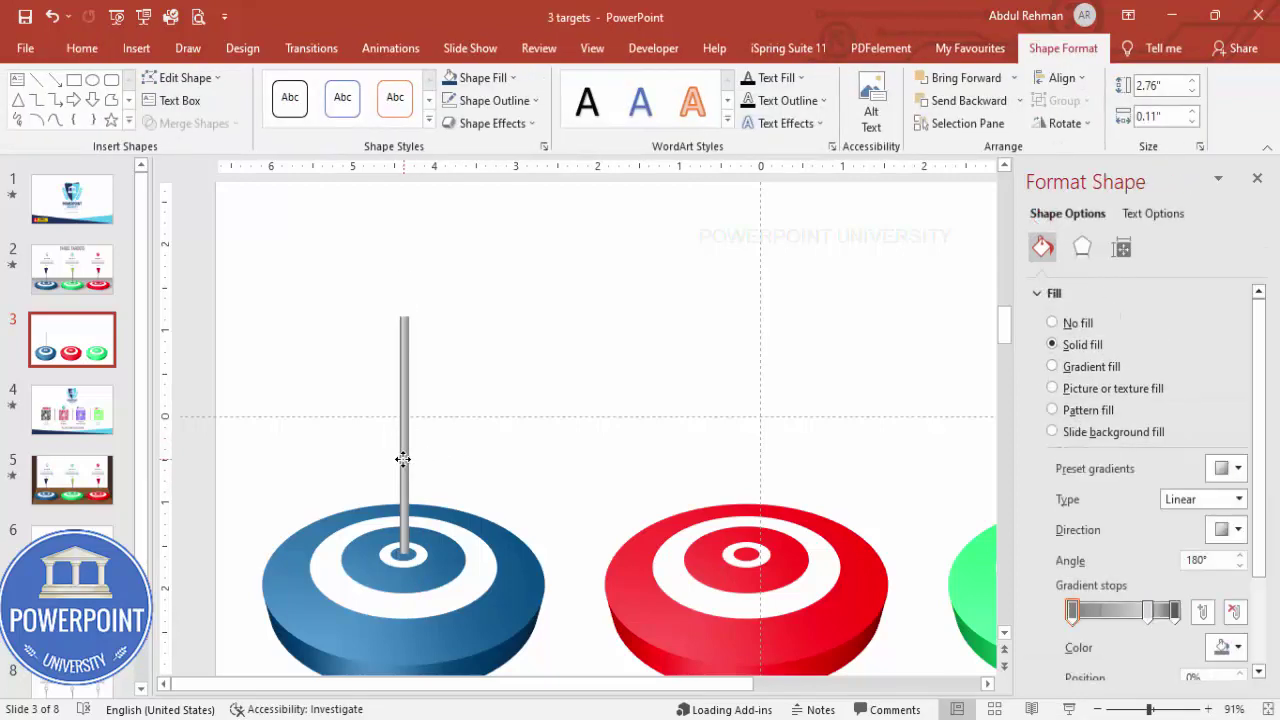
{"action": "left_click", "coordinate": [443, 406]}
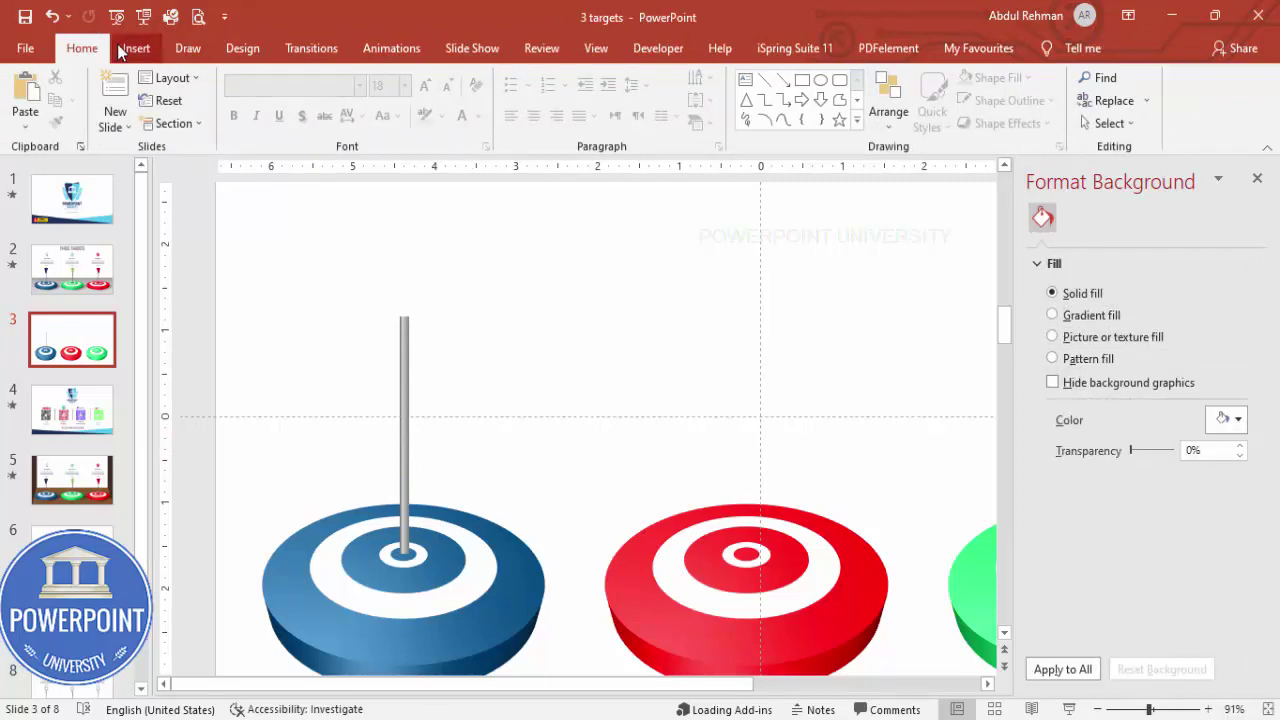
- Draw a right-triangle flag at the pole top with no outline, dark blue fill, flipped vertically
{"action": "left_click", "coordinate": [128, 47]}
{"action": "left_click", "coordinate": [298, 105]}
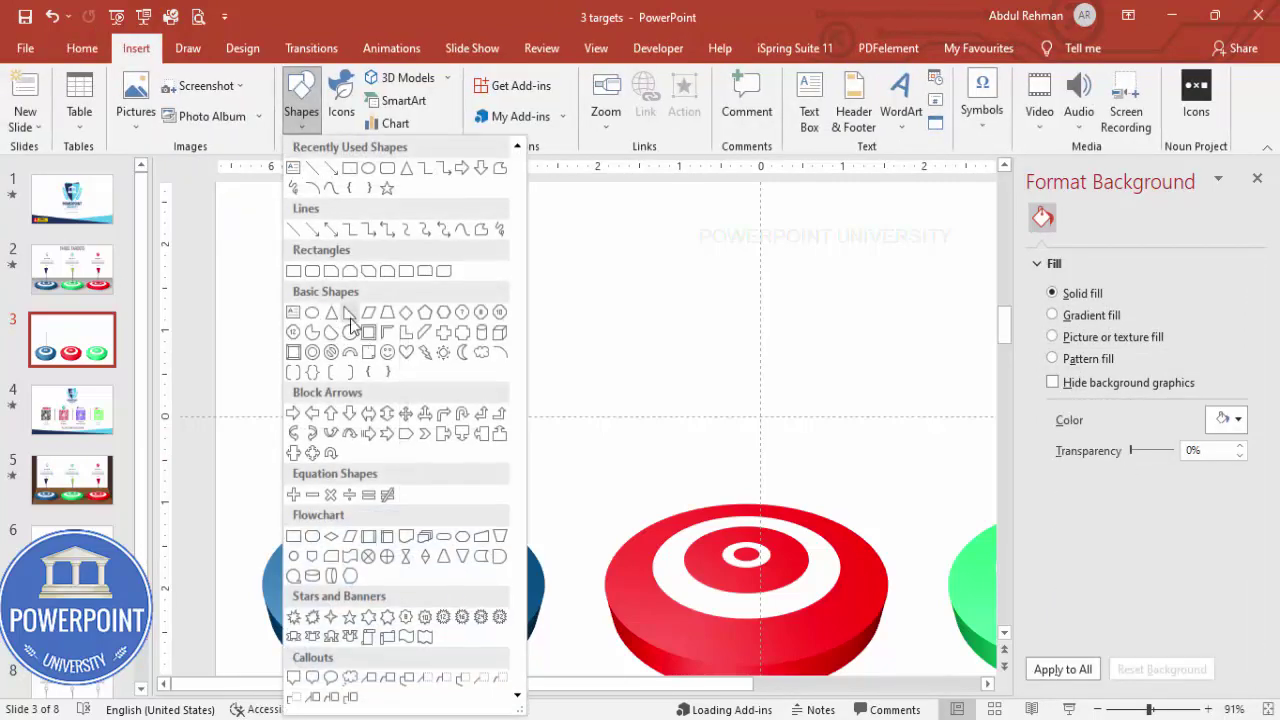
{"action": "left_click", "coordinate": [349, 316]}
{"action": "left_click_drag", "start_coordinate": [407, 326], "coordinate": [430, 386]}
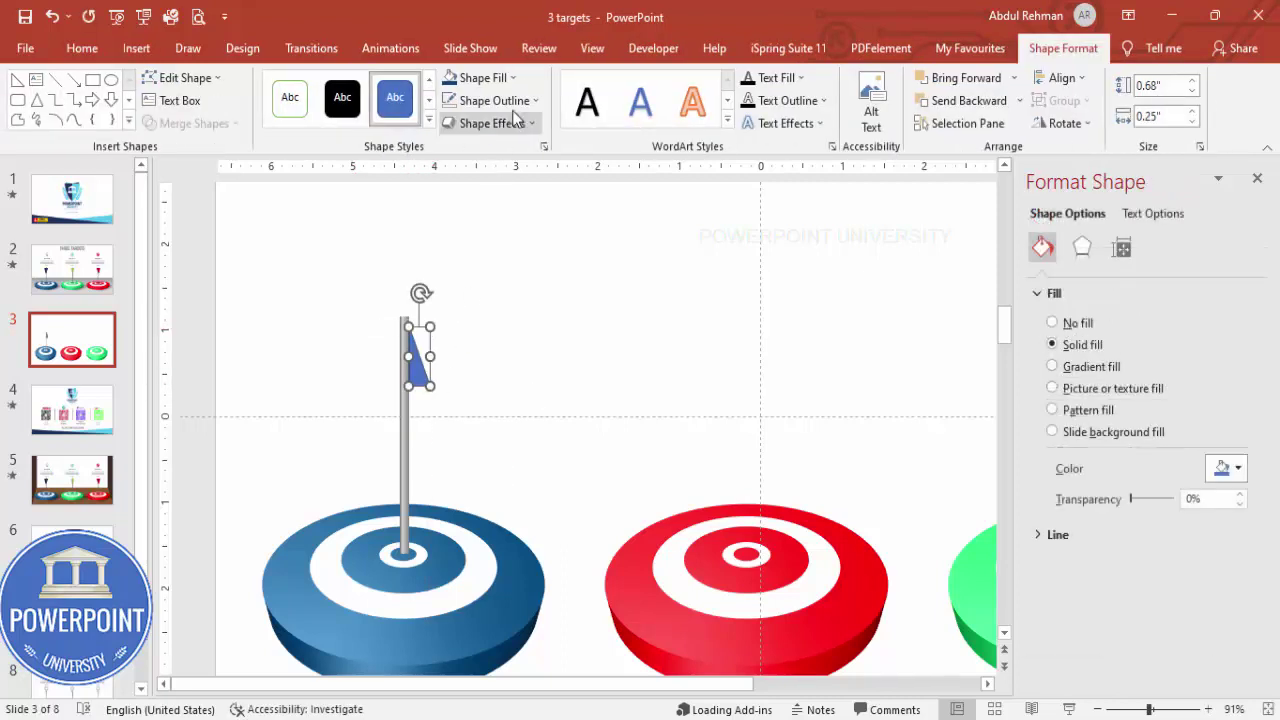
{"action": "left_click", "coordinate": [514, 101]}
{"action": "left_click", "coordinate": [502, 314]}
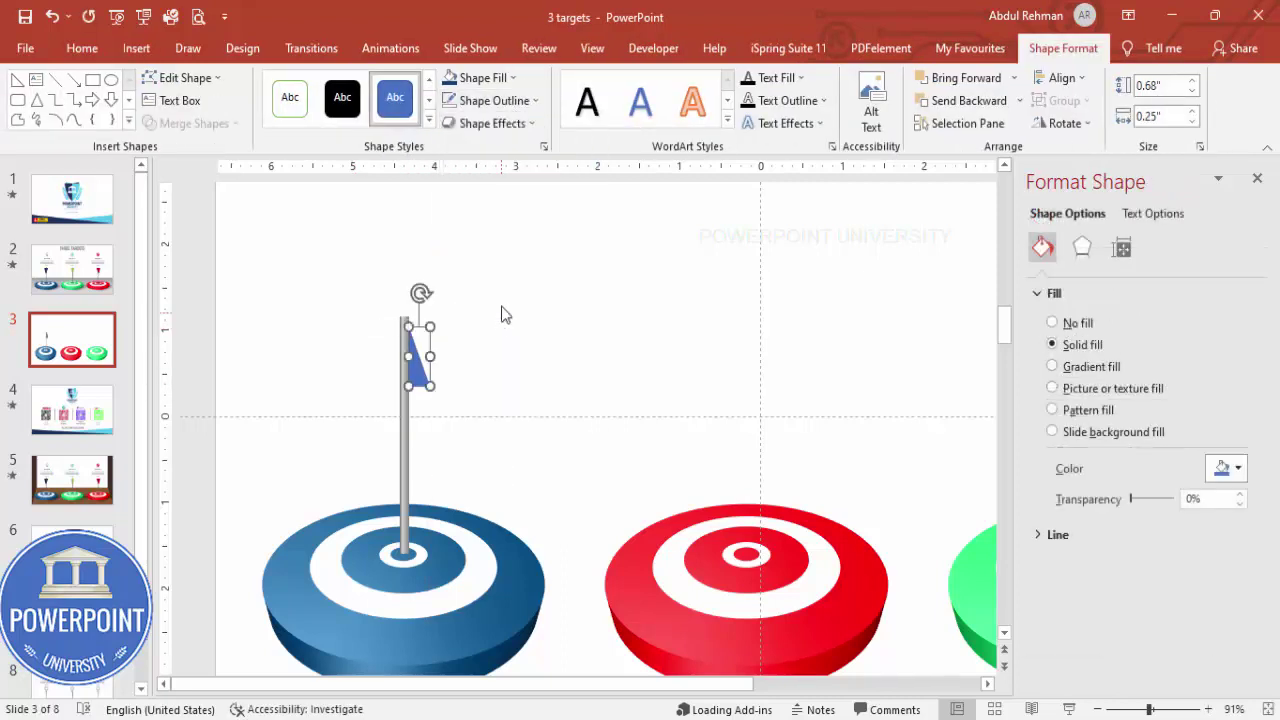
{"action": "left_click", "coordinate": [495, 78]}
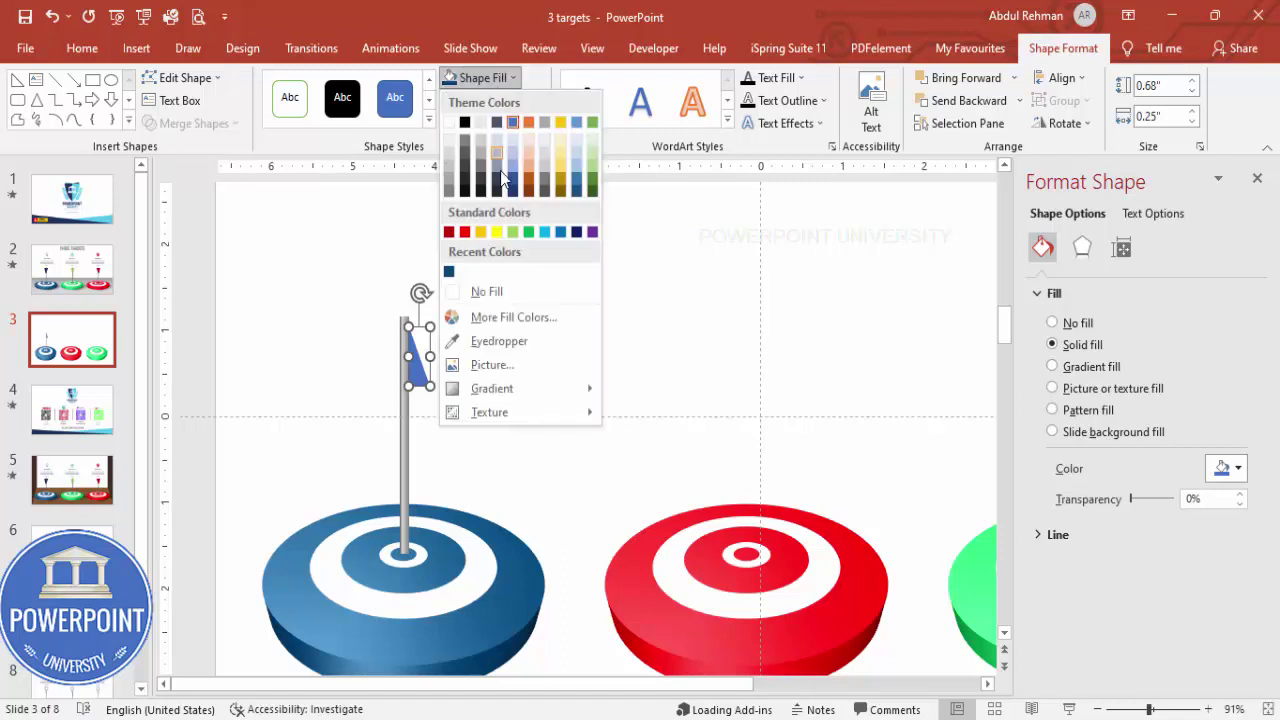
{"action": "left_click", "coordinate": [450, 272]}
{"action": "left_click", "coordinate": [1063, 123]}
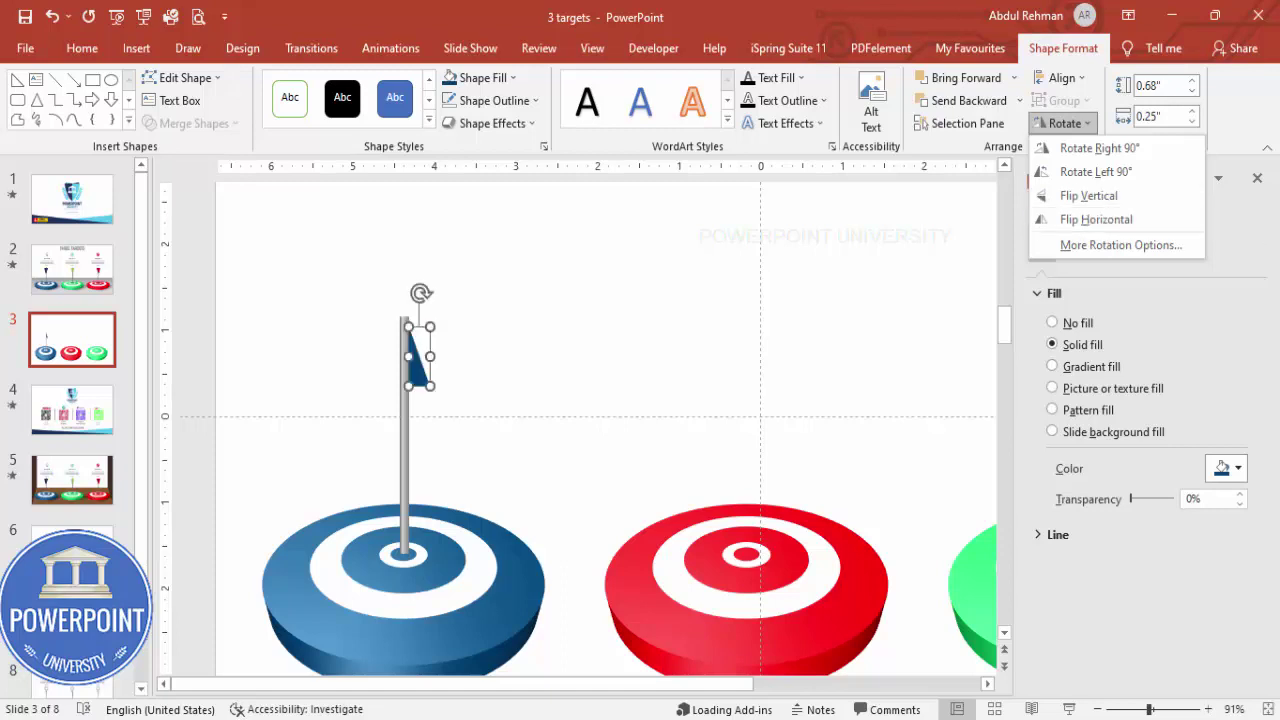
{"action": "left_click", "coordinate": [1128, 197]}
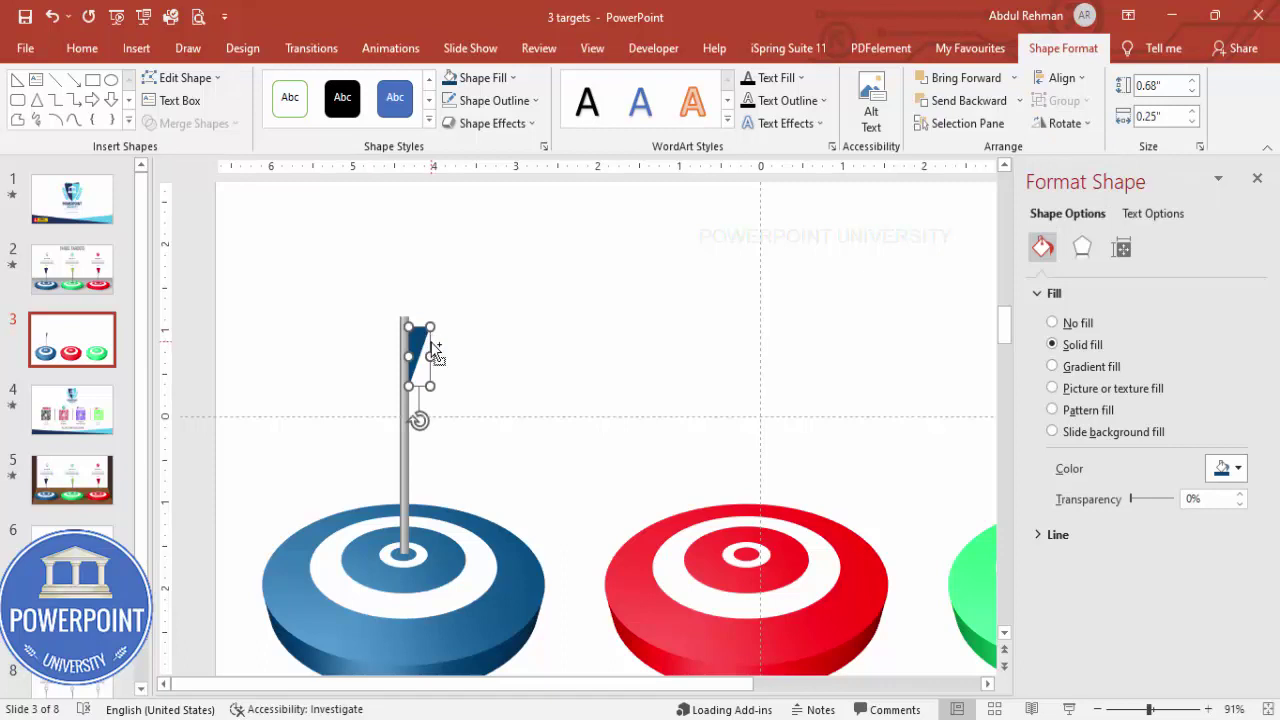
- Duplicate the triangle, mirror it horizontally onto the pole, and group both flag halves with the pole
{"action": "key", "text": "ctrl+d"}
{"action": "left_click", "coordinate": [1066, 124]}
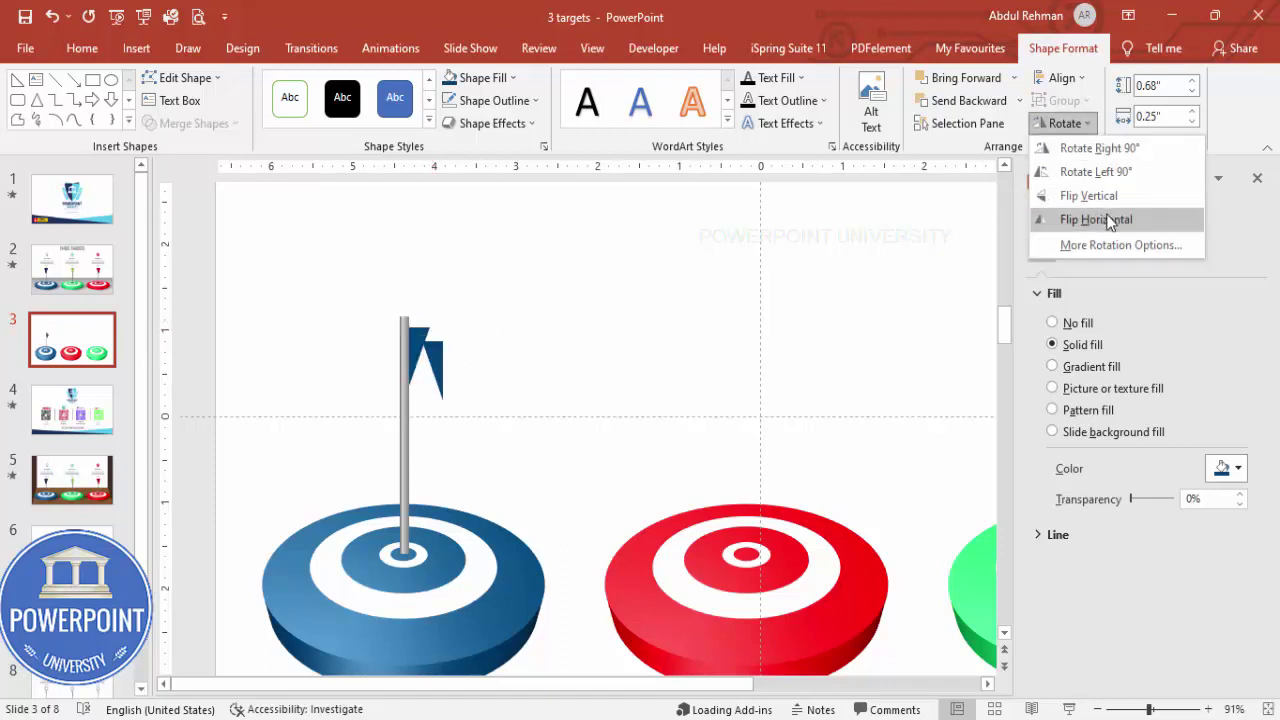
{"action": "left_click", "coordinate": [1100, 219]}
{"action": "left_click_drag", "start_coordinate": [424, 360], "coordinate": [393, 348]}
{"action": "left_click", "coordinate": [555, 305]}
{"action": "left_click_drag", "start_coordinate": [355, 241], "coordinate": [460, 602]}
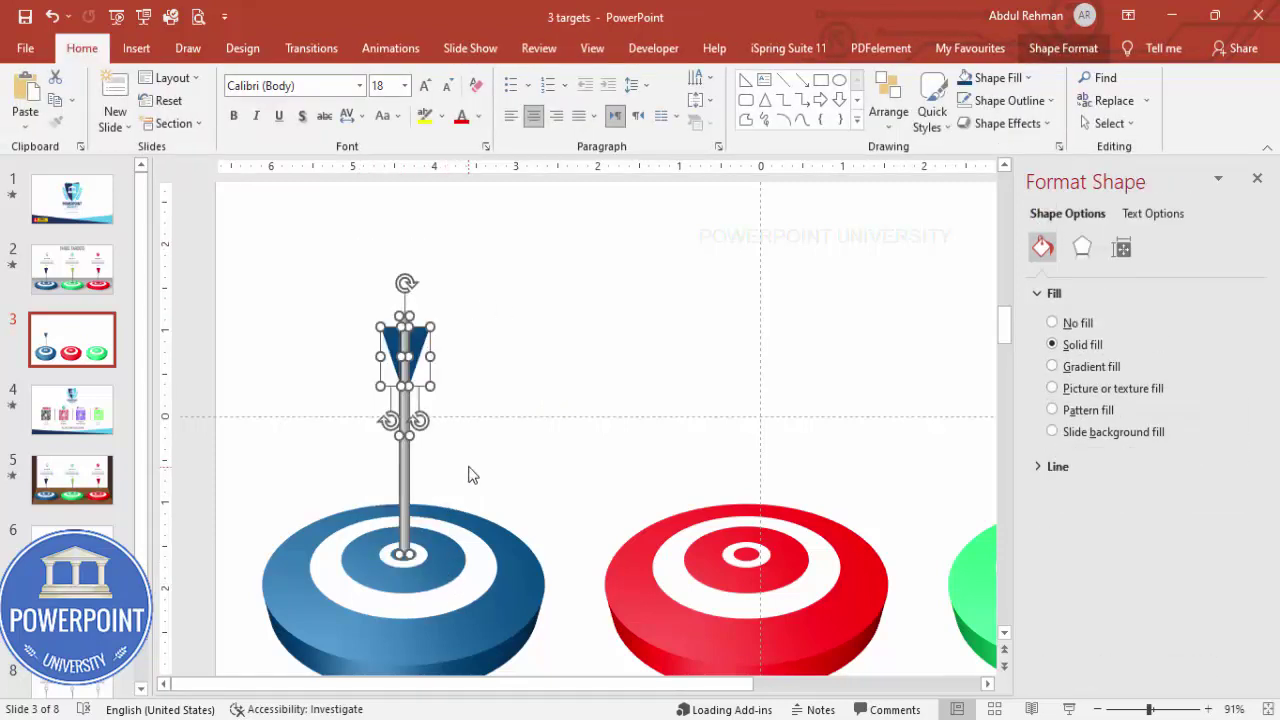
{"action": "key", "text": "ctrl+g"}
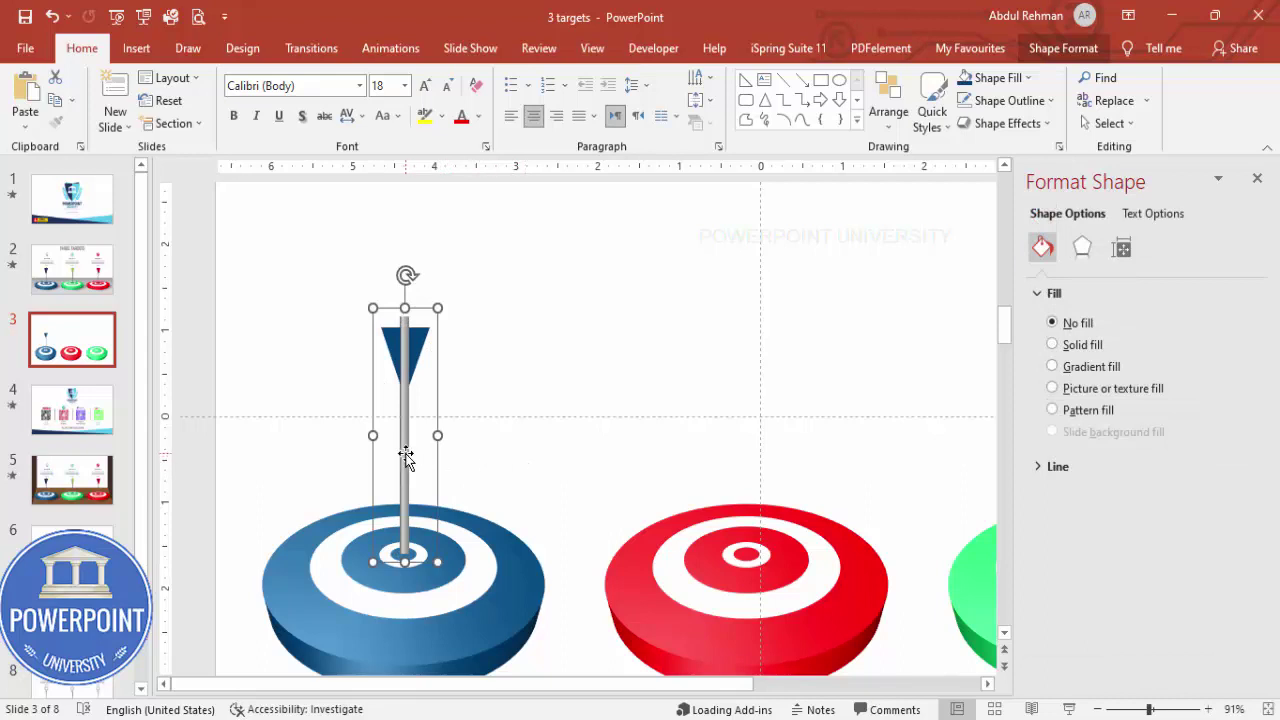
- Copy the flagged pole onto the red and green targets and fill the green target's flag green
{"action": "left_click_drag", "start_coordinate": [404, 455], "coordinate": [752, 500]}
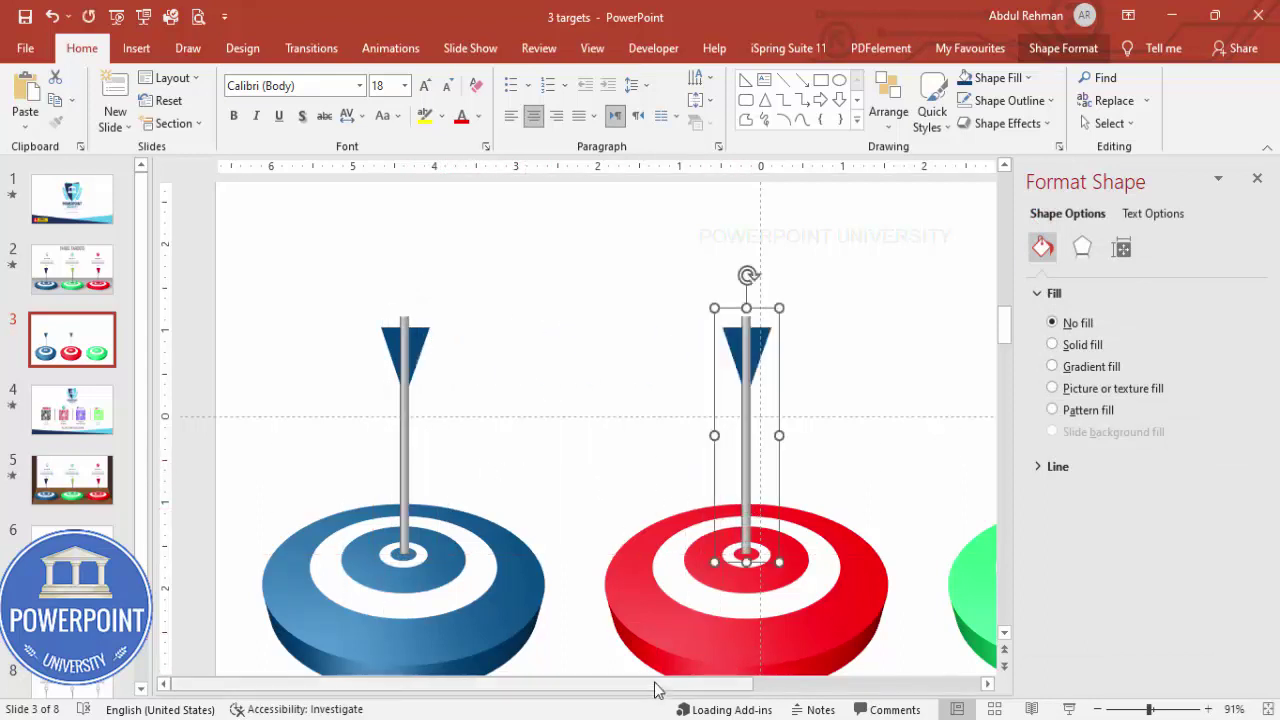
{"action": "left_click_drag", "start_coordinate": [651, 684], "coordinate": [826, 684]}
{"action": "left_click_drag", "start_coordinate": [506, 366], "coordinate": [842, 424]}
{"action": "left_click", "coordinate": [851, 330]}
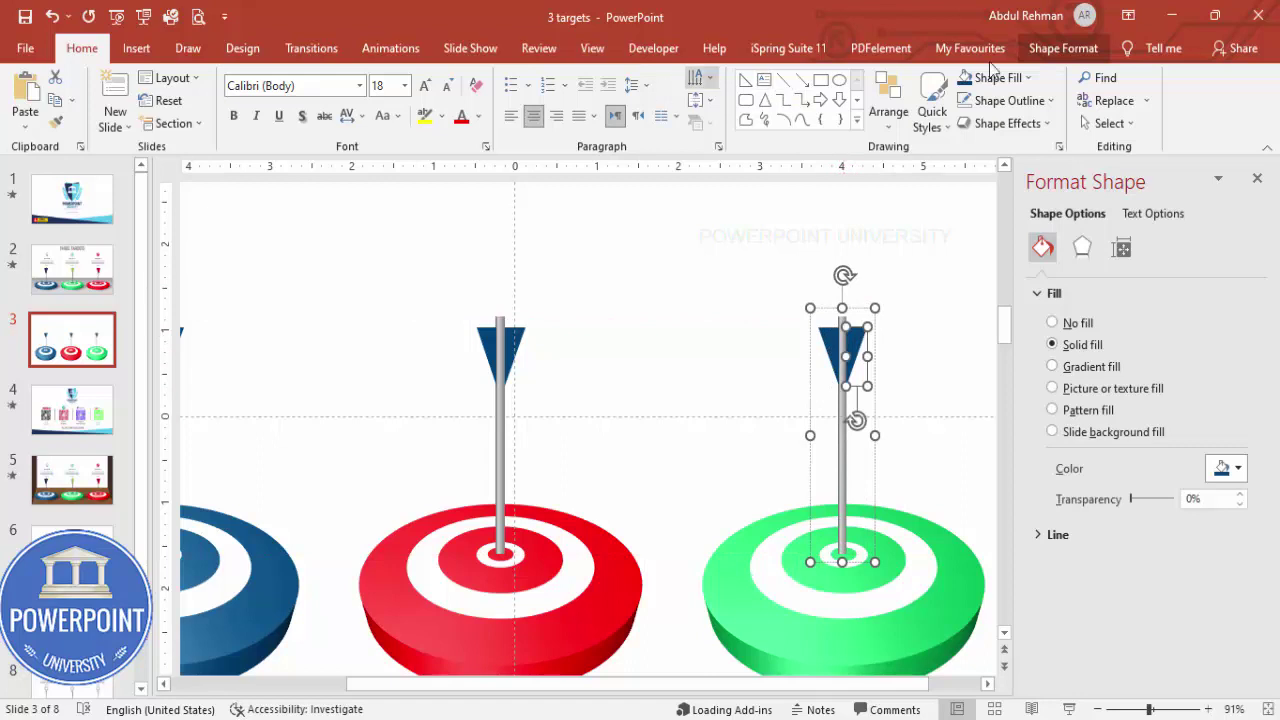
{"action": "left_click", "coordinate": [1063, 48]}
{"action": "left_click", "coordinate": [505, 83]}
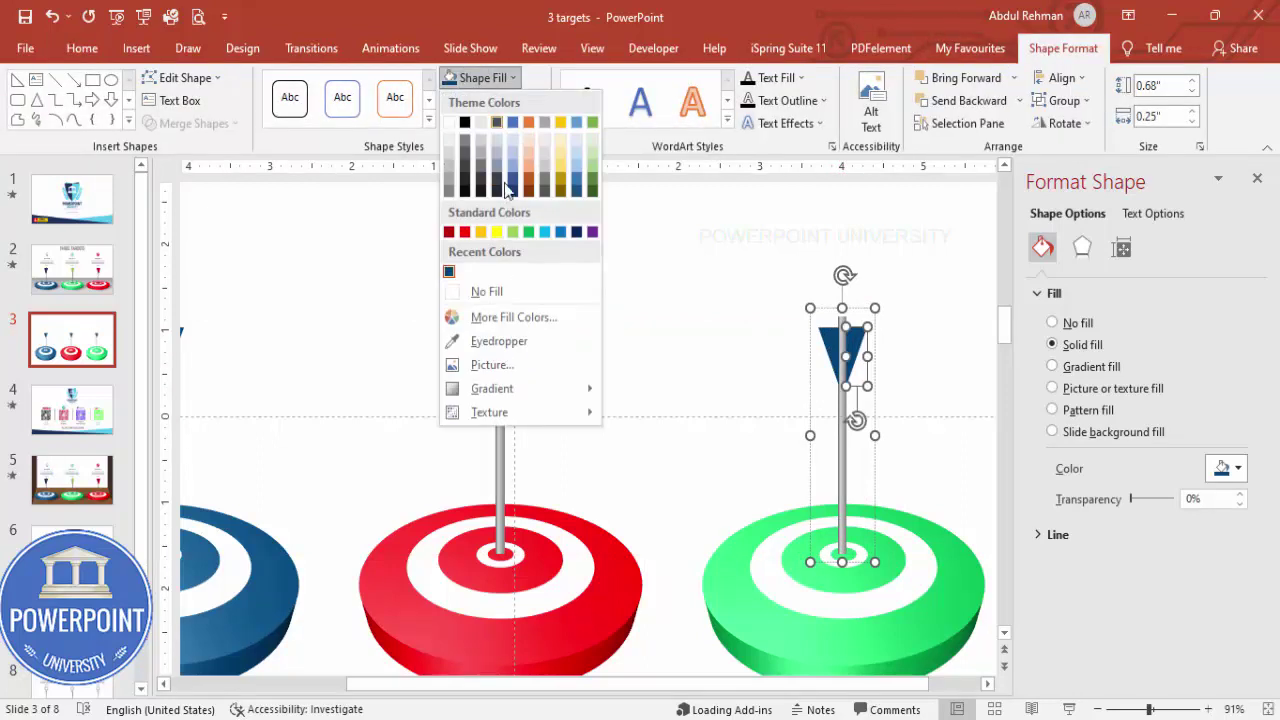
{"action": "key", "text": "Escape"}
{"action": "left_click", "coordinate": [829, 338]}
{"action": "left_click", "coordinate": [829, 338]}
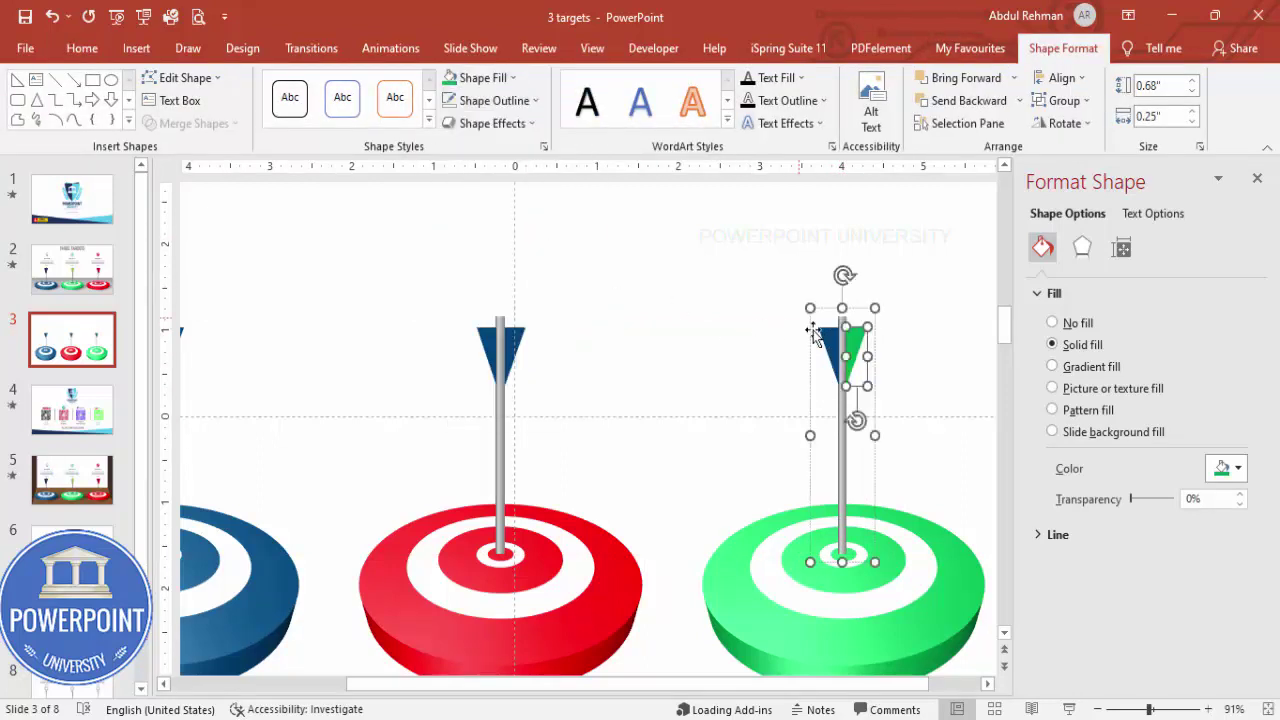
{"action": "left_click", "coordinate": [446, 84]}
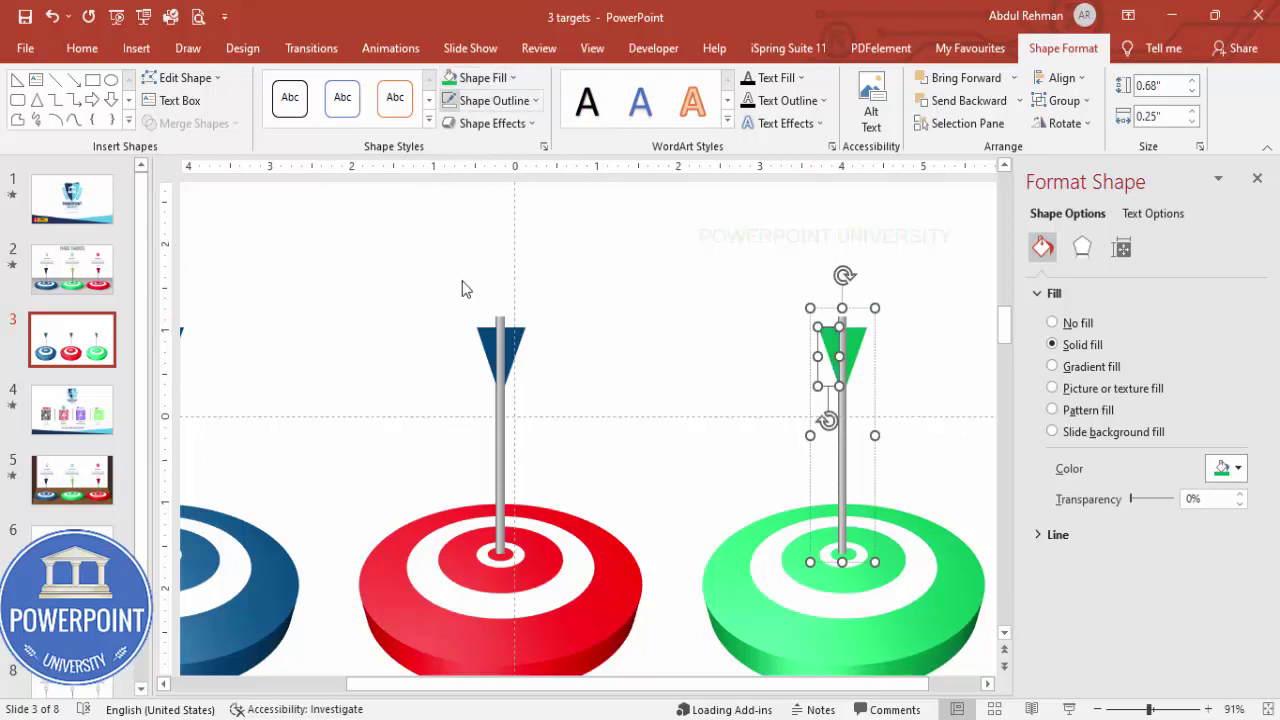
- Fill both halves of the red target's flag red and fit the whole slide in view
{"action": "left_click", "coordinate": [500, 338]}
{"action": "left_click", "coordinate": [500, 338]}
{"action": "left_click", "coordinate": [480, 78]}
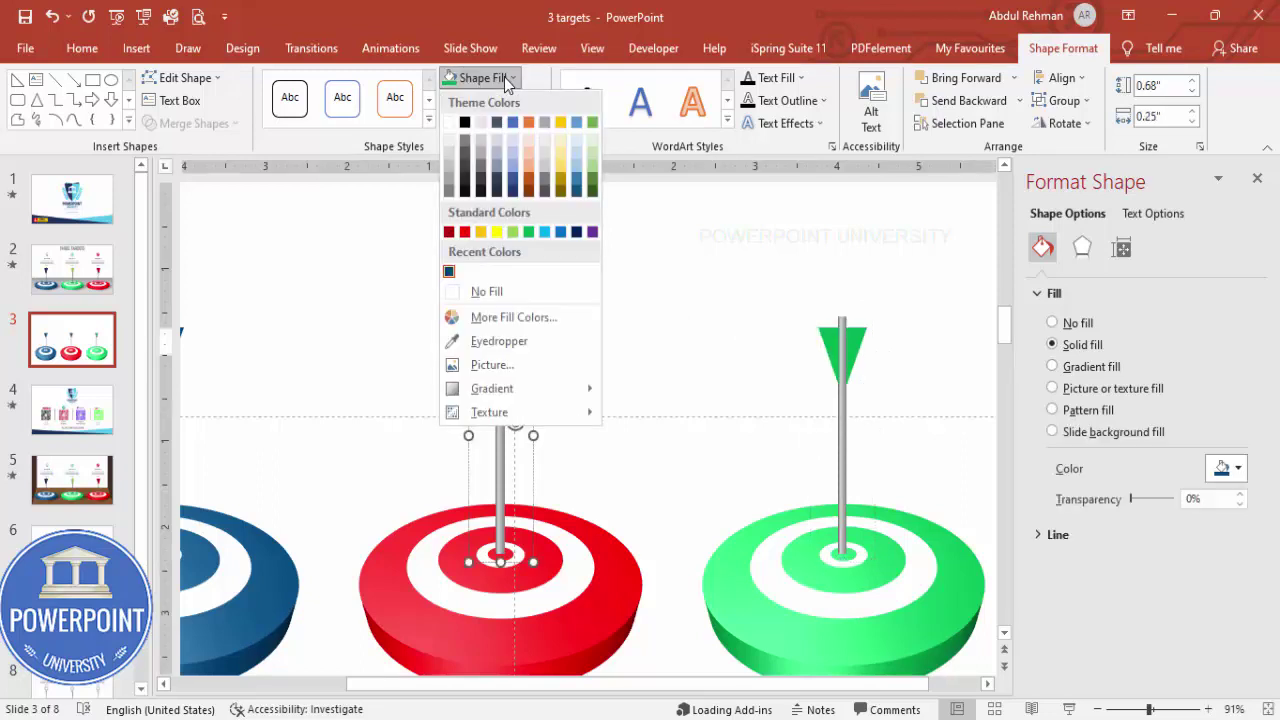
{"action": "left_click", "coordinate": [465, 232]}
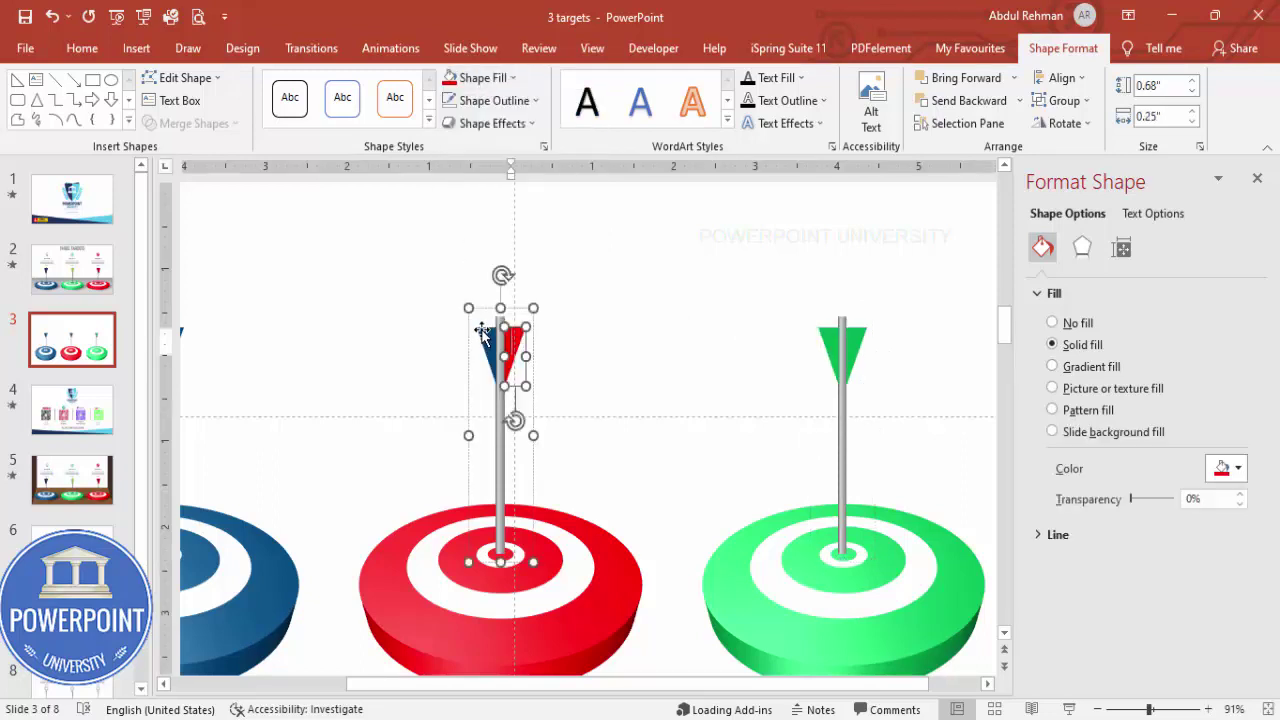
{"action": "left_click", "coordinate": [478, 78]}
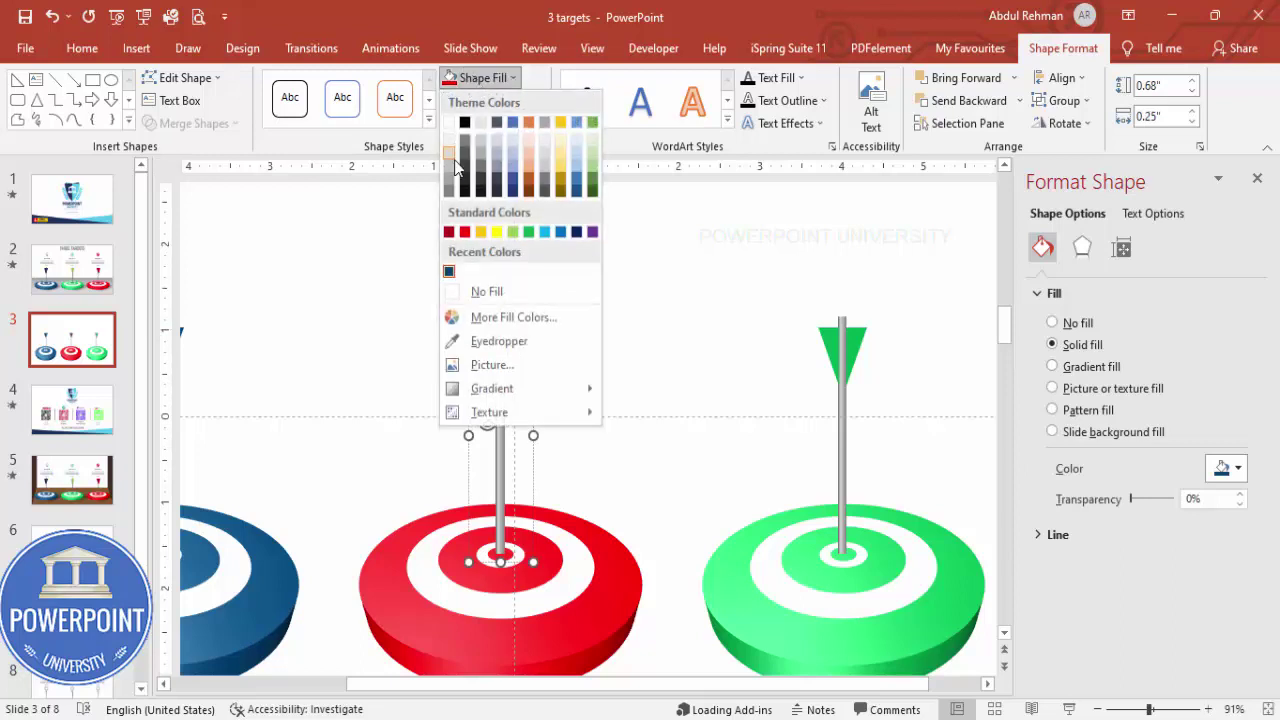
{"action": "left_click", "coordinate": [465, 233]}
{"action": "left_click", "coordinate": [700, 483]}
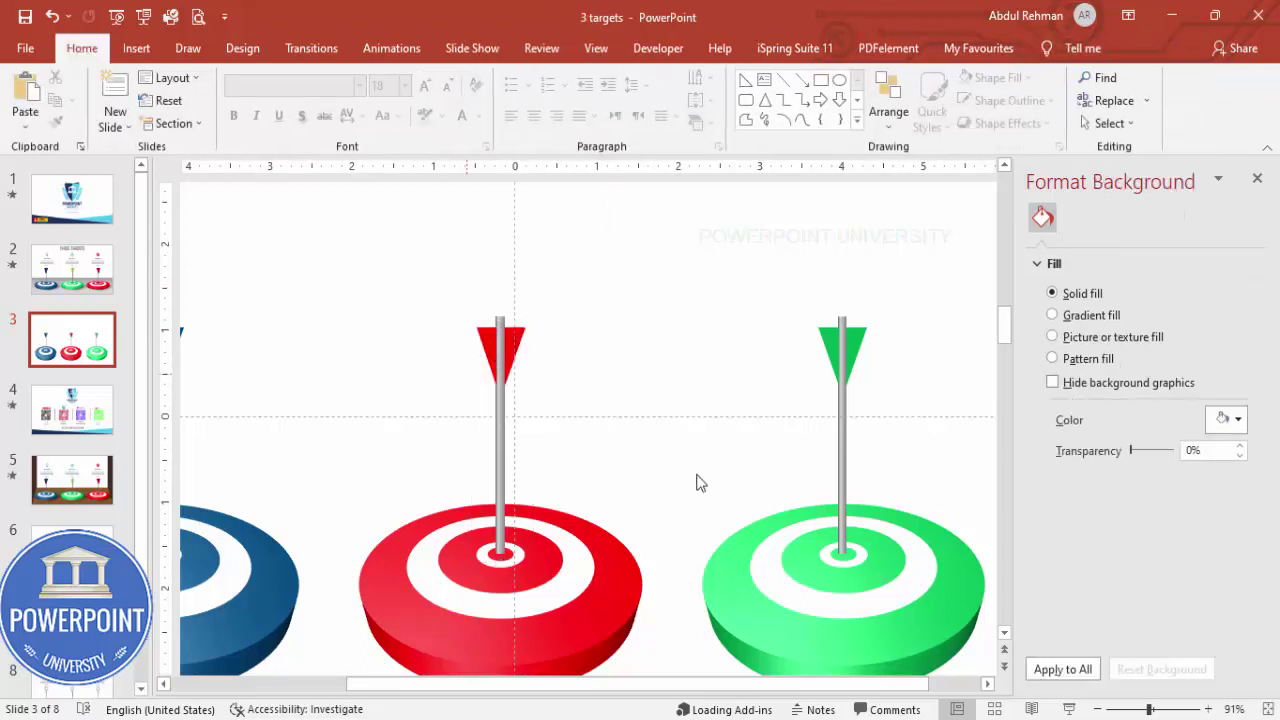
{"action": "left_click", "coordinate": [1268, 709]}
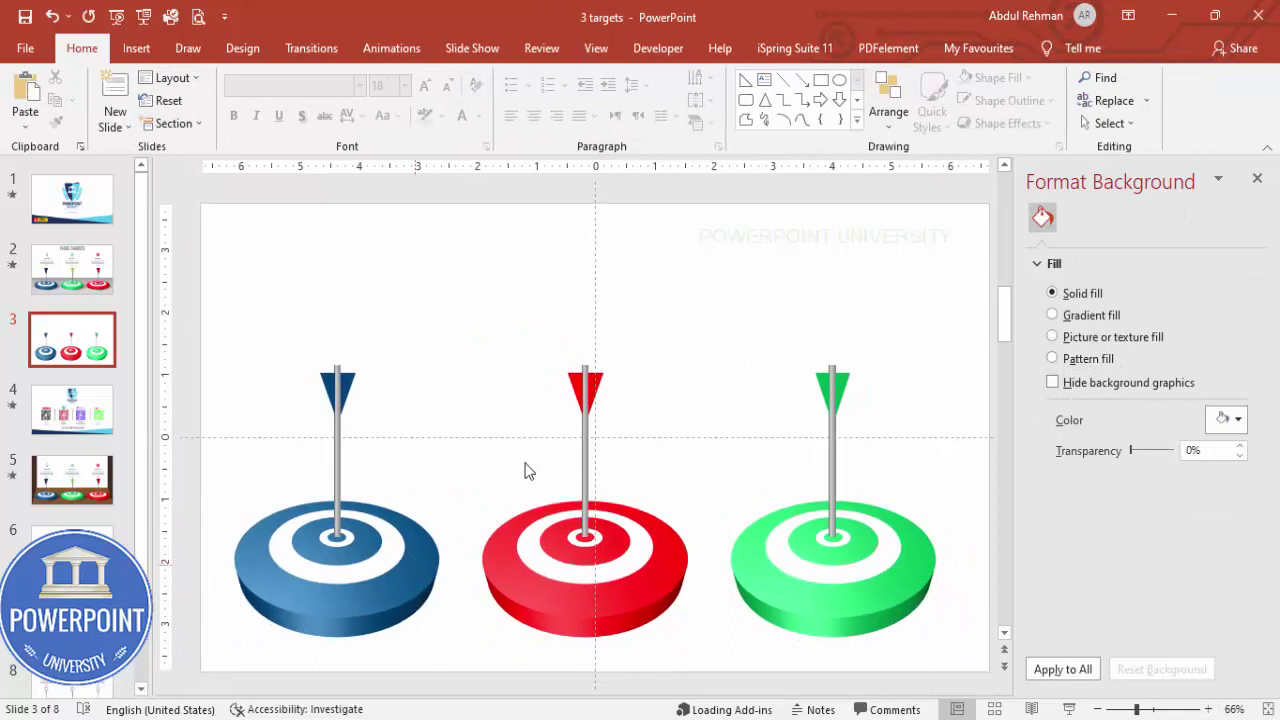
- Draw an oval above the blue target with no outline and black fill
{"action": "left_click", "coordinate": [136, 48]}
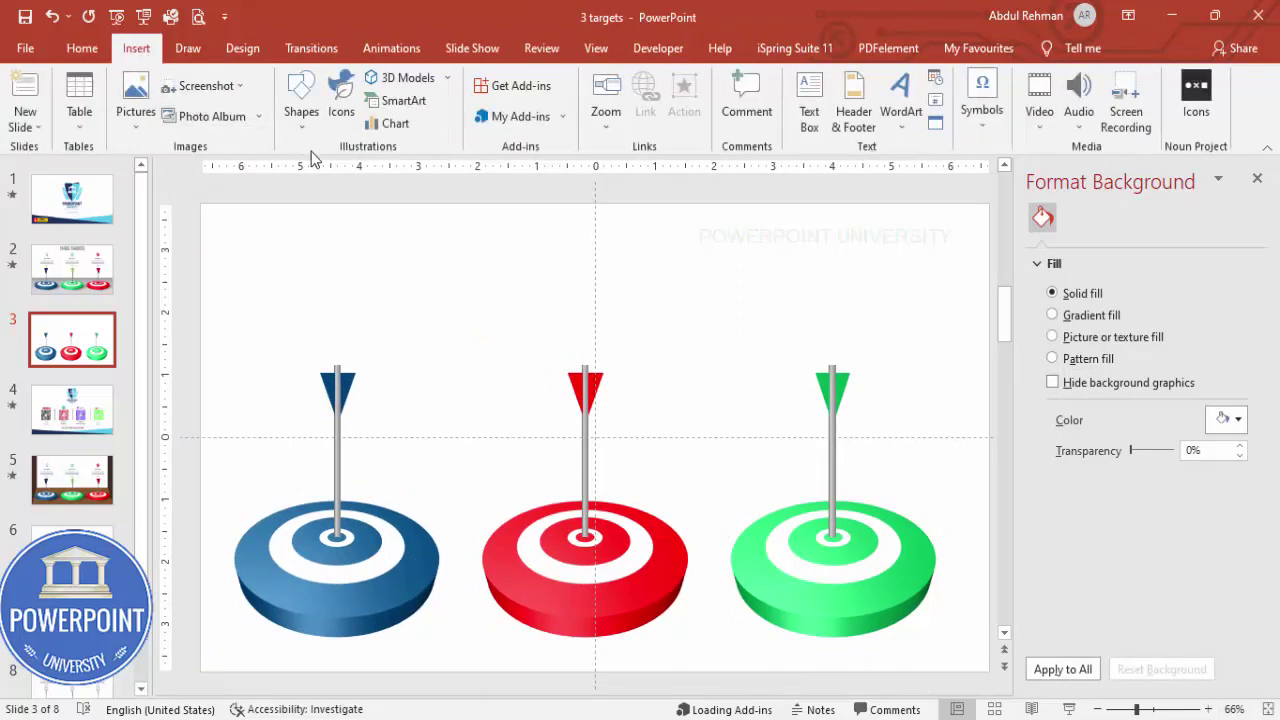
{"action": "left_click", "coordinate": [301, 100]}
{"action": "left_click", "coordinate": [312, 314]}
{"action": "left_click_drag", "start_coordinate": [318, 284], "coordinate": [520, 365]}
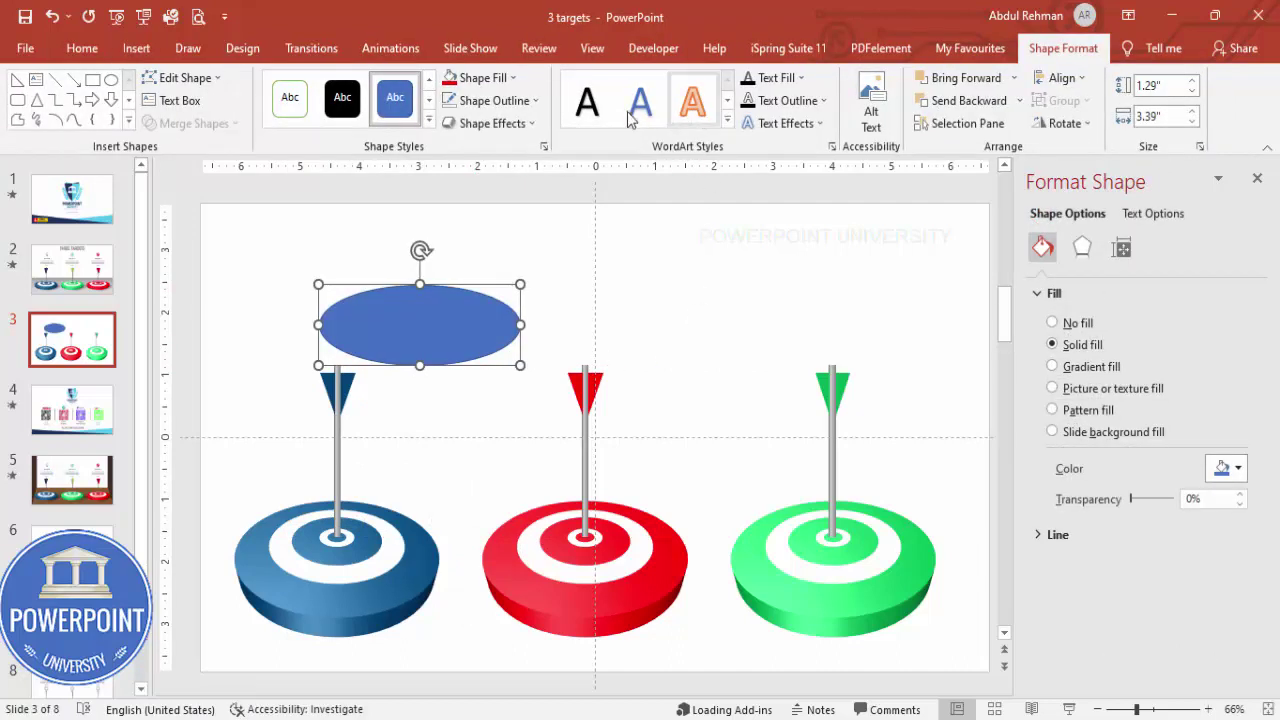
{"action": "left_click", "coordinate": [494, 100]}
{"action": "left_click", "coordinate": [498, 314]}
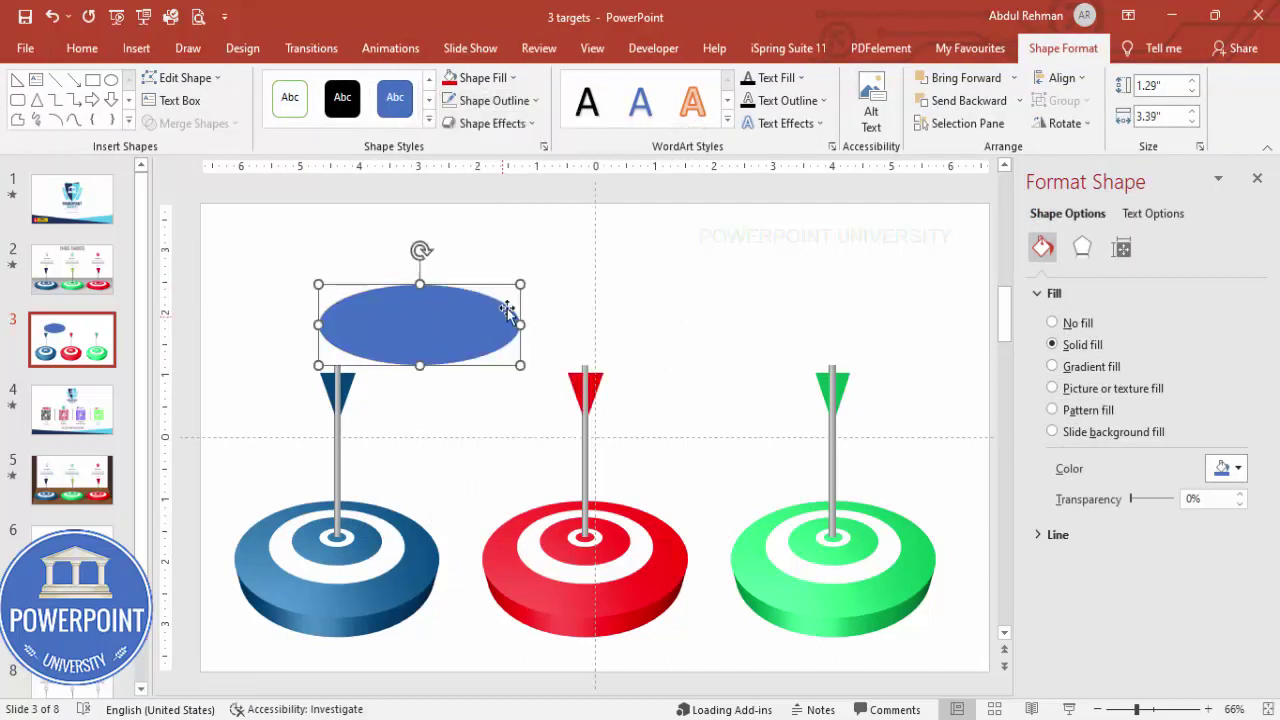
{"action": "left_click", "coordinate": [485, 78]}
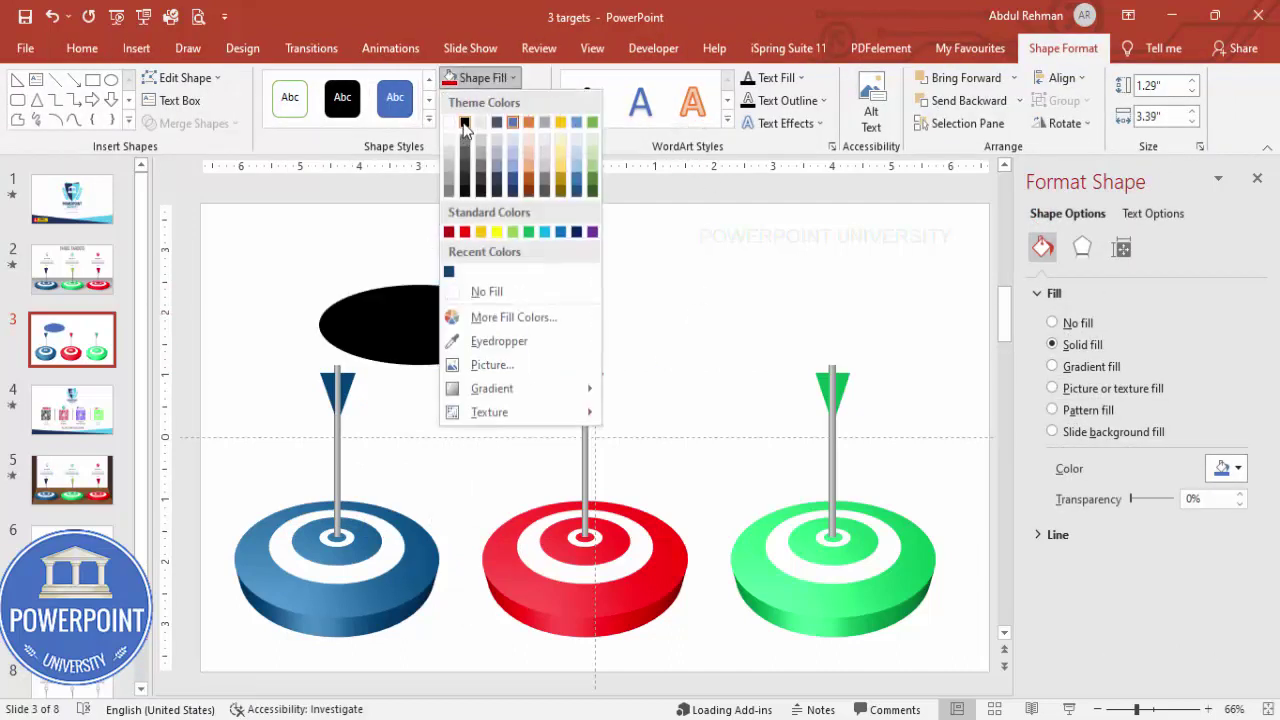
{"action": "left_click", "coordinate": [464, 123]}
- Give the oval 21 pt soft edges and 68% transparency
{"action": "left_click_drag", "start_coordinate": [1133, 505], "coordinate": [1162, 499]}
{"action": "left_click", "coordinate": [1081, 250]}
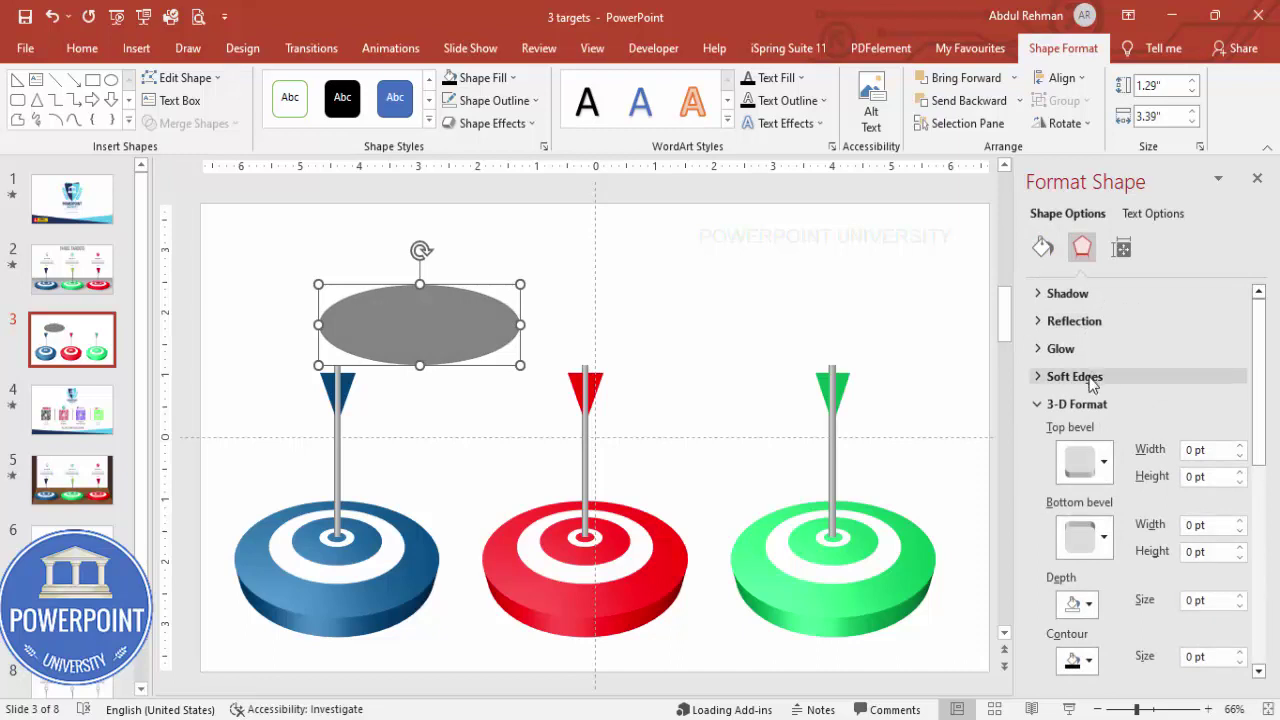
{"action": "left_click", "coordinate": [1092, 385]}
{"action": "left_click", "coordinate": [1241, 432]}
{"action": "left_click", "coordinate": [1241, 432]}
{"action": "left_click", "coordinate": [1241, 432]}
{"action": "left_click_drag", "start_coordinate": [1241, 432], "coordinate": [1241, 432]}
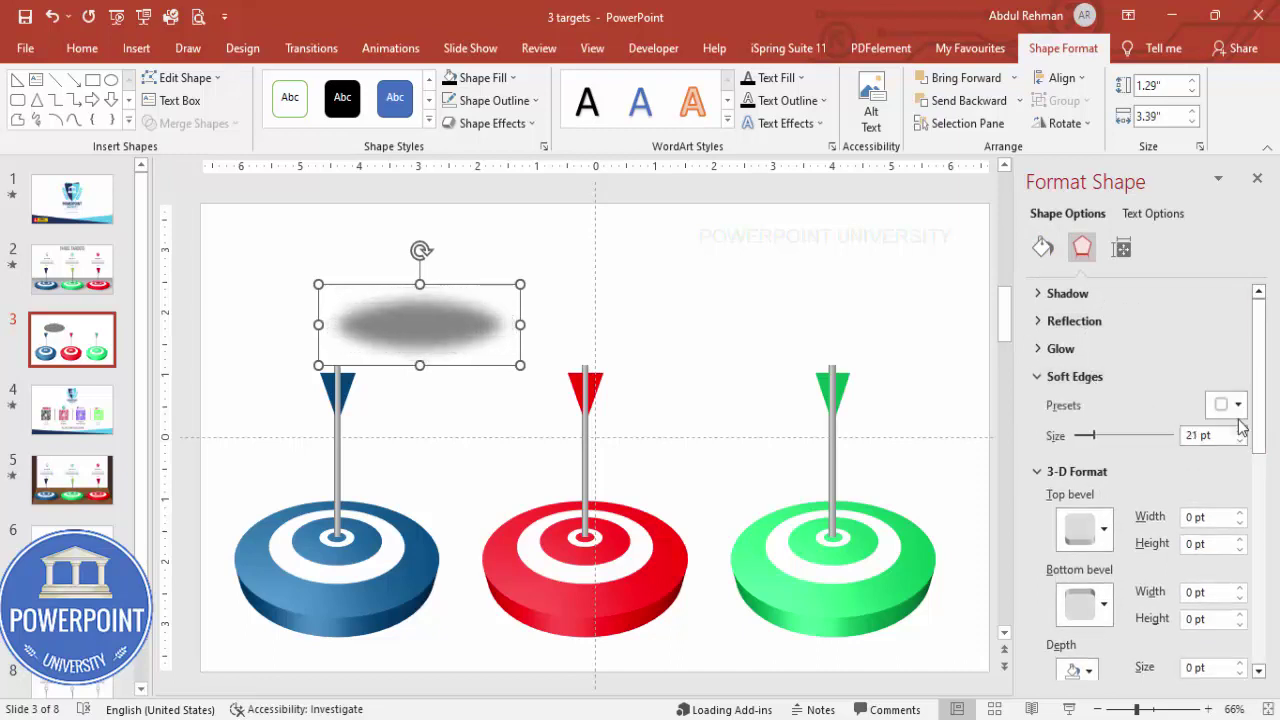
{"action": "left_click", "coordinate": [1044, 248]}
{"action": "left_click_drag", "start_coordinate": [1148, 500], "coordinate": [1160, 500]}
- Resize the shadow under the blue target, copy it under the red and green targets, and send all to back
{"action": "left_click_drag", "start_coordinate": [460, 335], "coordinate": [412, 629]}
{"action": "left_click_drag", "start_coordinate": [472, 578], "coordinate": [482, 531]}
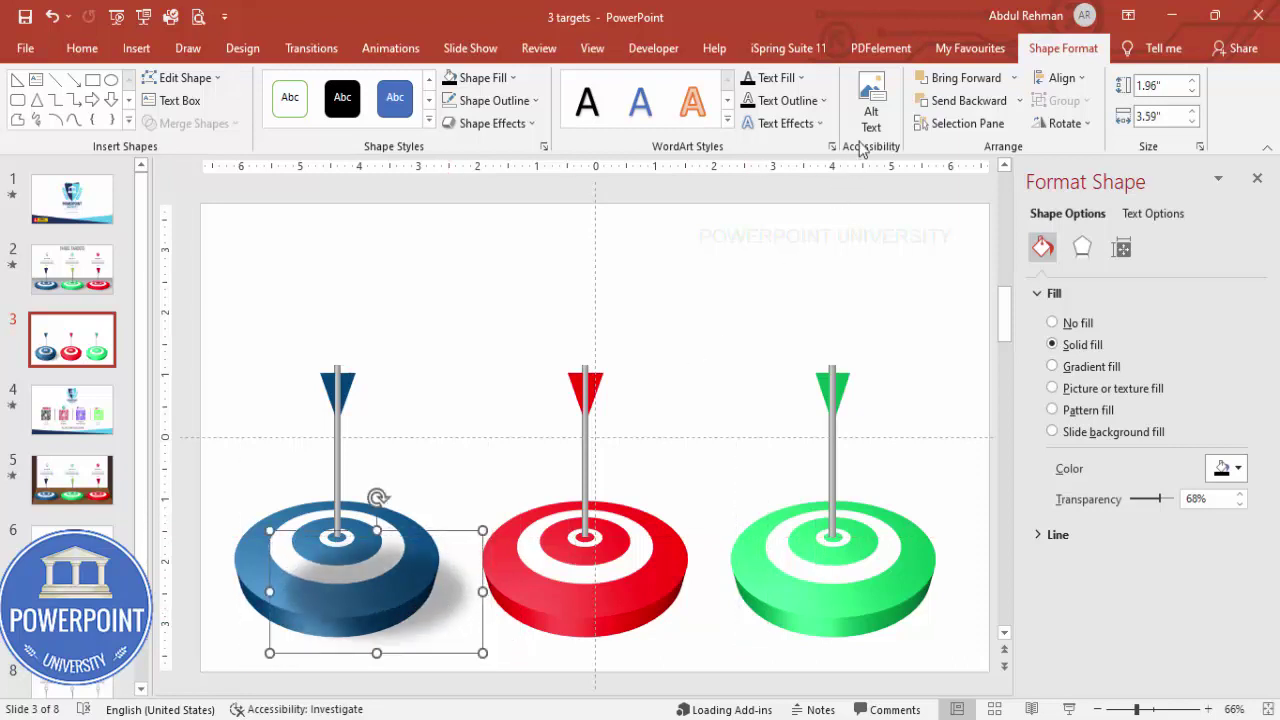
{"action": "left_click", "coordinate": [1019, 100]}
{"action": "left_click", "coordinate": [965, 123]}
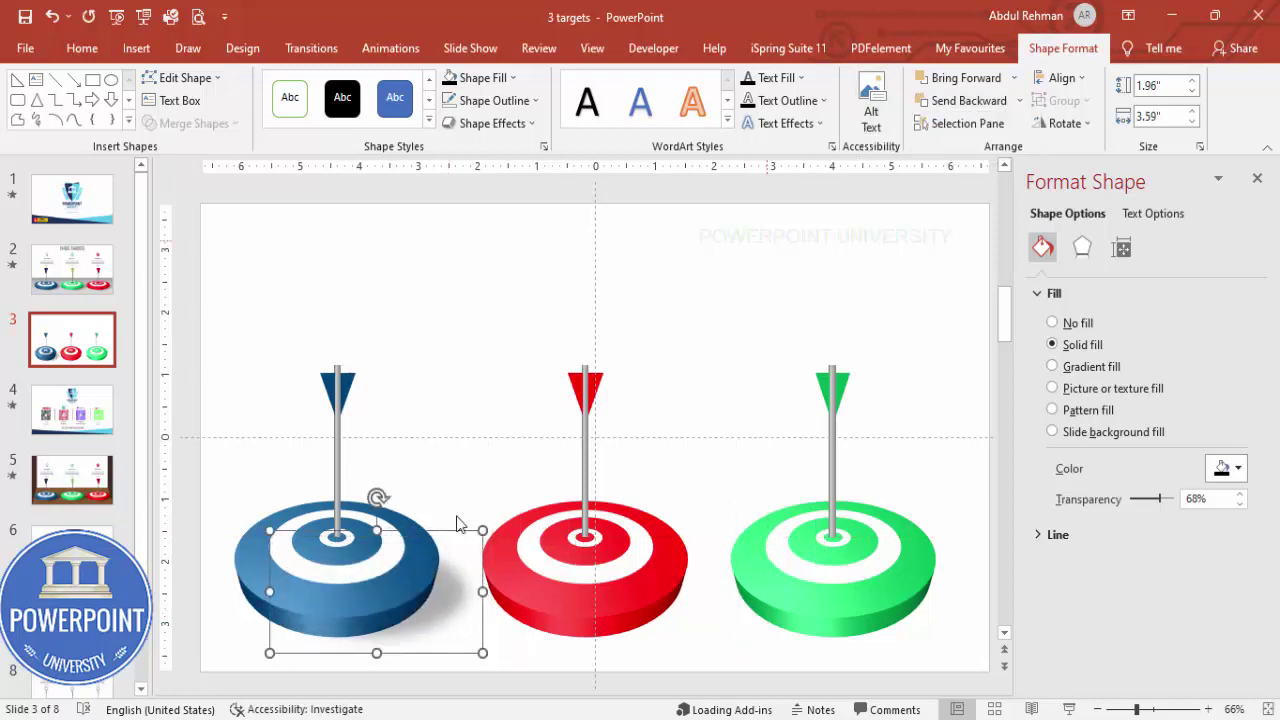
{"action": "left_click_drag", "start_coordinate": [446, 607], "coordinate": [925, 617]}
{"action": "left_click", "coordinate": [675, 612], "text": "shift"}
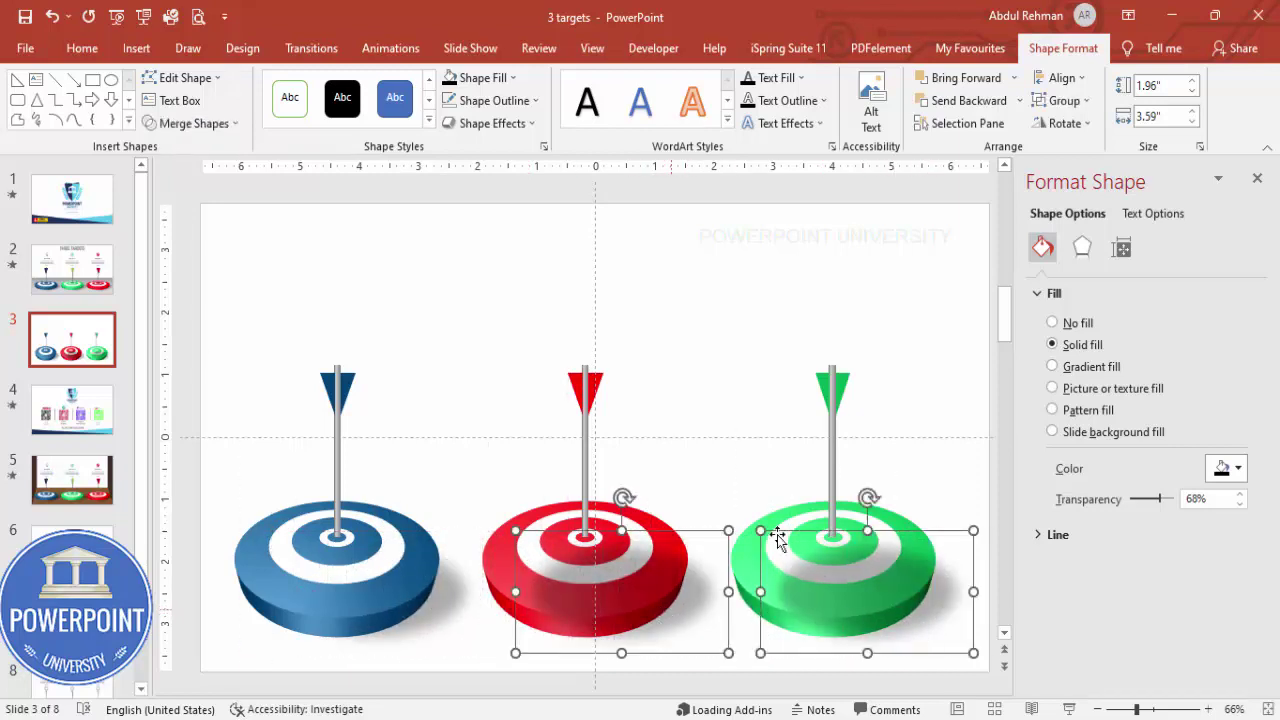
{"action": "left_click", "coordinate": [1018, 101]}
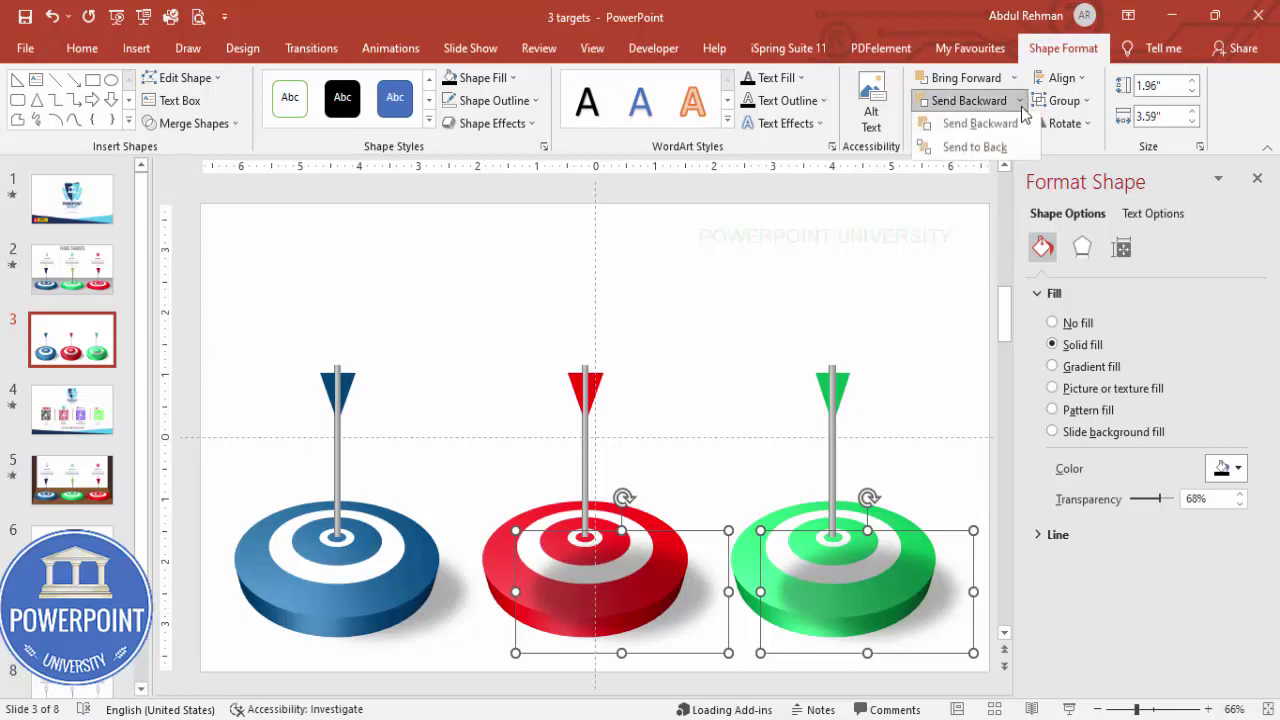
{"action": "left_click", "coordinate": [968, 146]}
{"action": "left_click", "coordinate": [741, 290]}
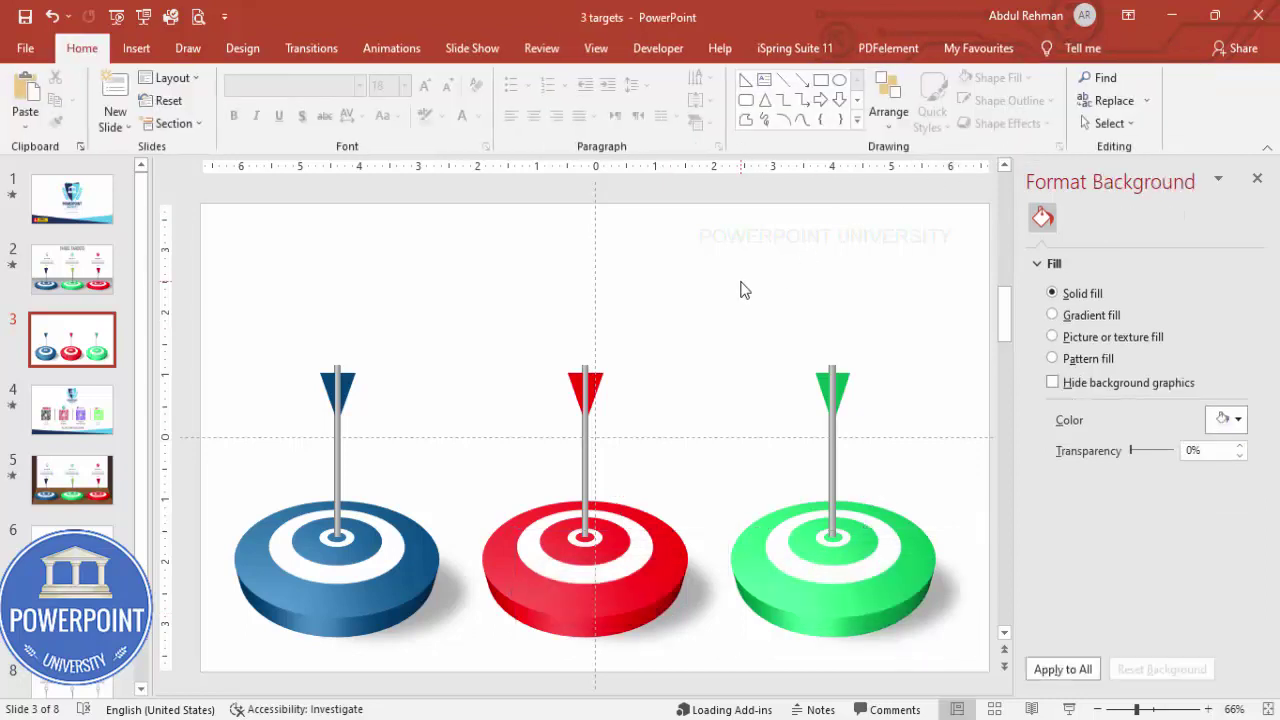
- Add a centred, bold, 14 pt dark blue 'TARGET 01' text box above the blue flag
{"action": "left_click", "coordinate": [137, 48]}
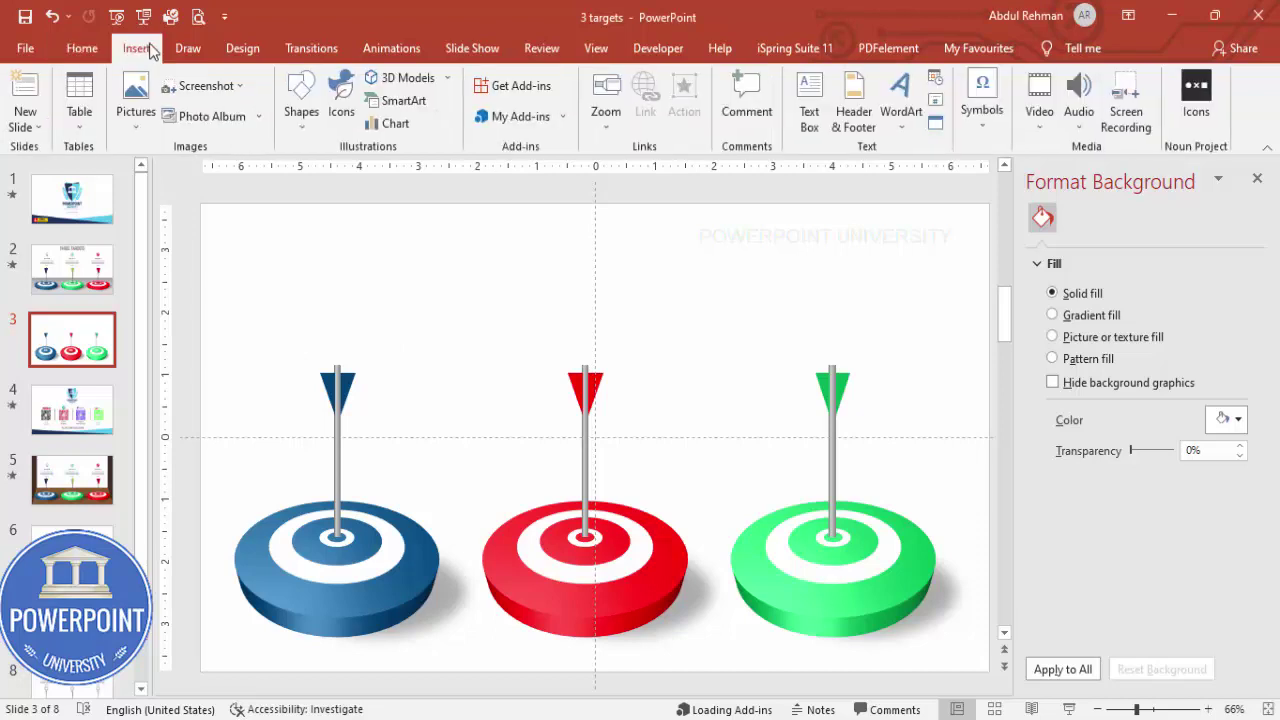
{"action": "left_click", "coordinate": [808, 104]}
{"action": "left_click_drag", "start_coordinate": [290, 261], "coordinate": [405, 291]}
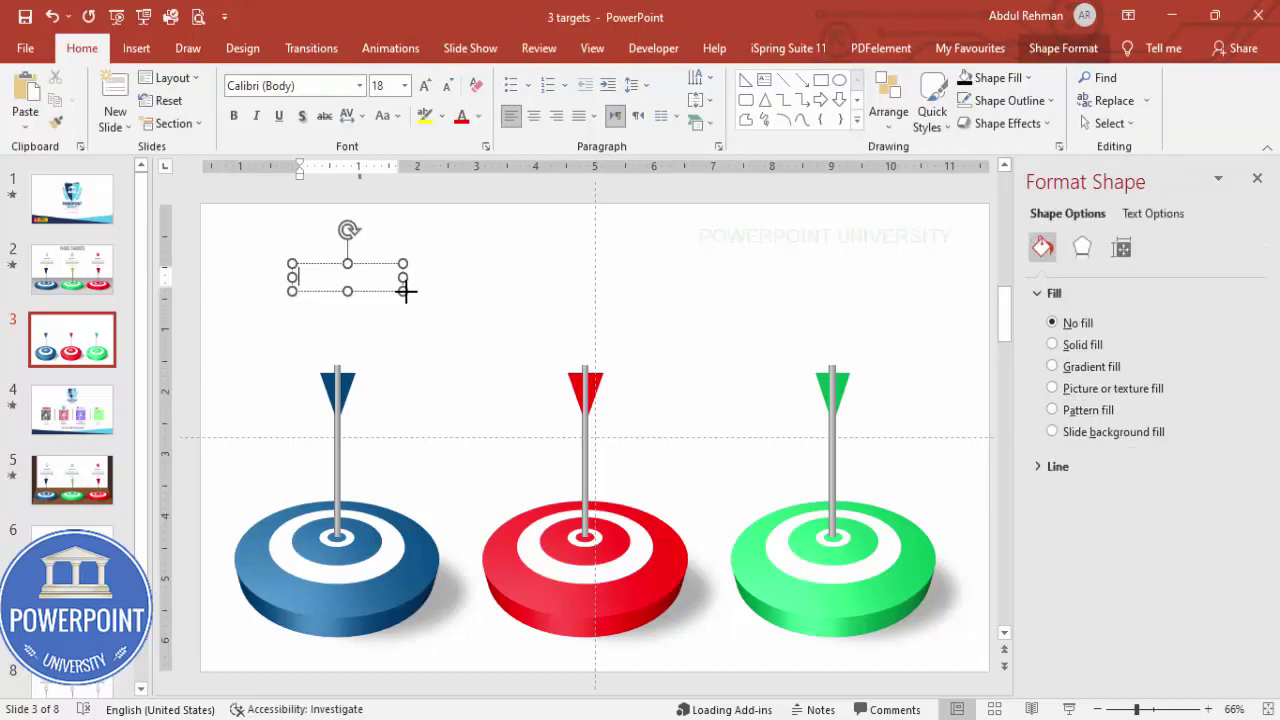
{"action": "type", "text": "TARGET"}
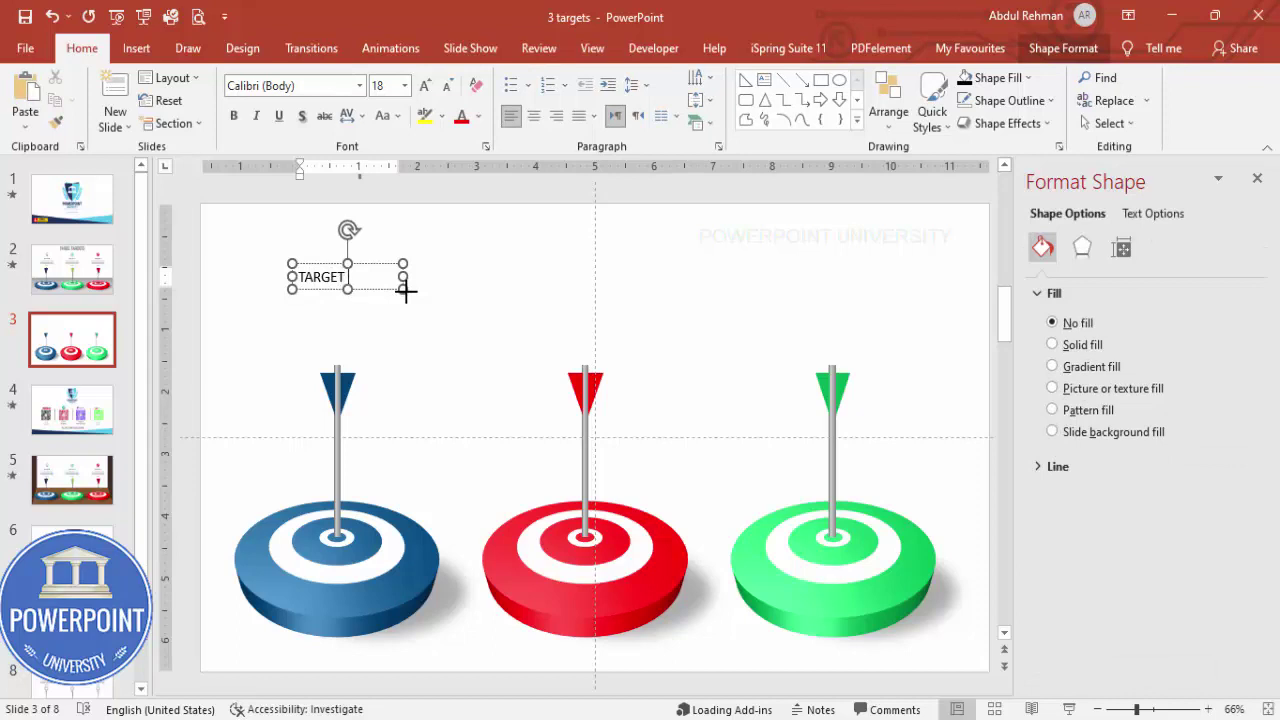
{"action": "type", "text": " 01"}
{"action": "left_click", "coordinate": [367, 277]}
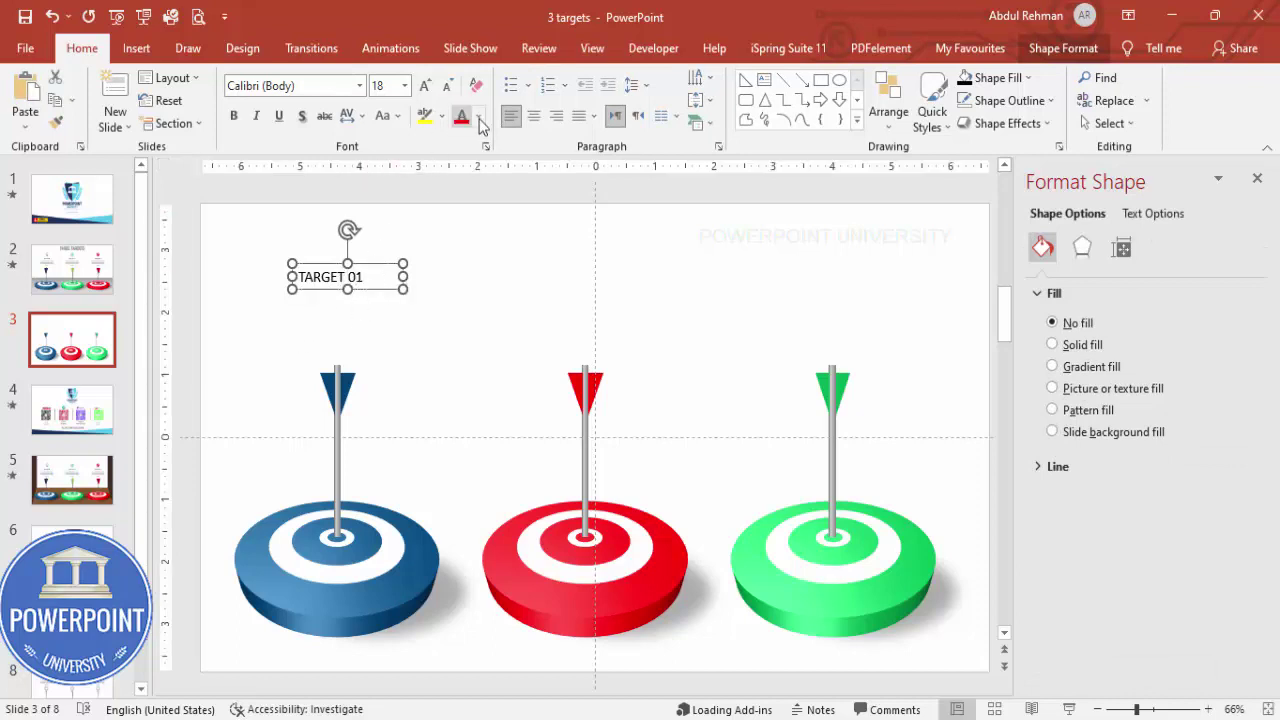
{"action": "left_click", "coordinate": [533, 116]}
{"action": "left_click", "coordinate": [234, 116]}
{"action": "left_click", "coordinate": [447, 88]}
{"action": "left_click", "coordinate": [447, 88]}
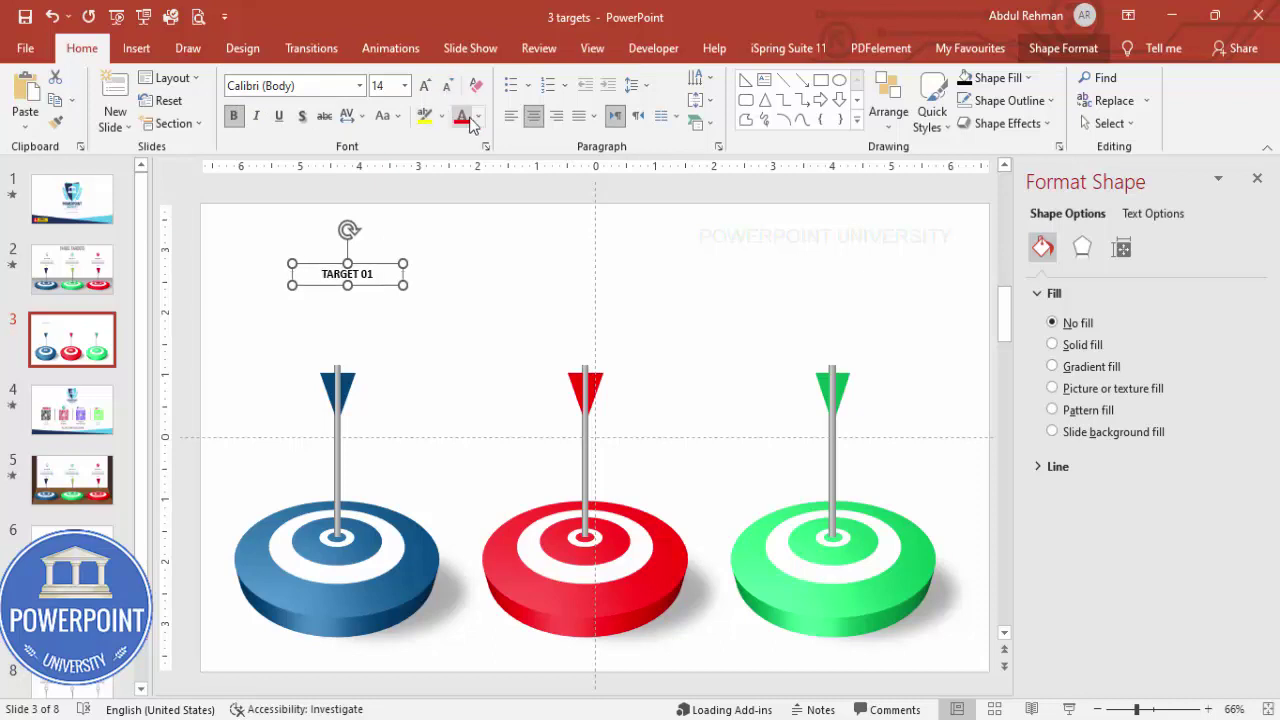
{"action": "left_click", "coordinate": [478, 116]}
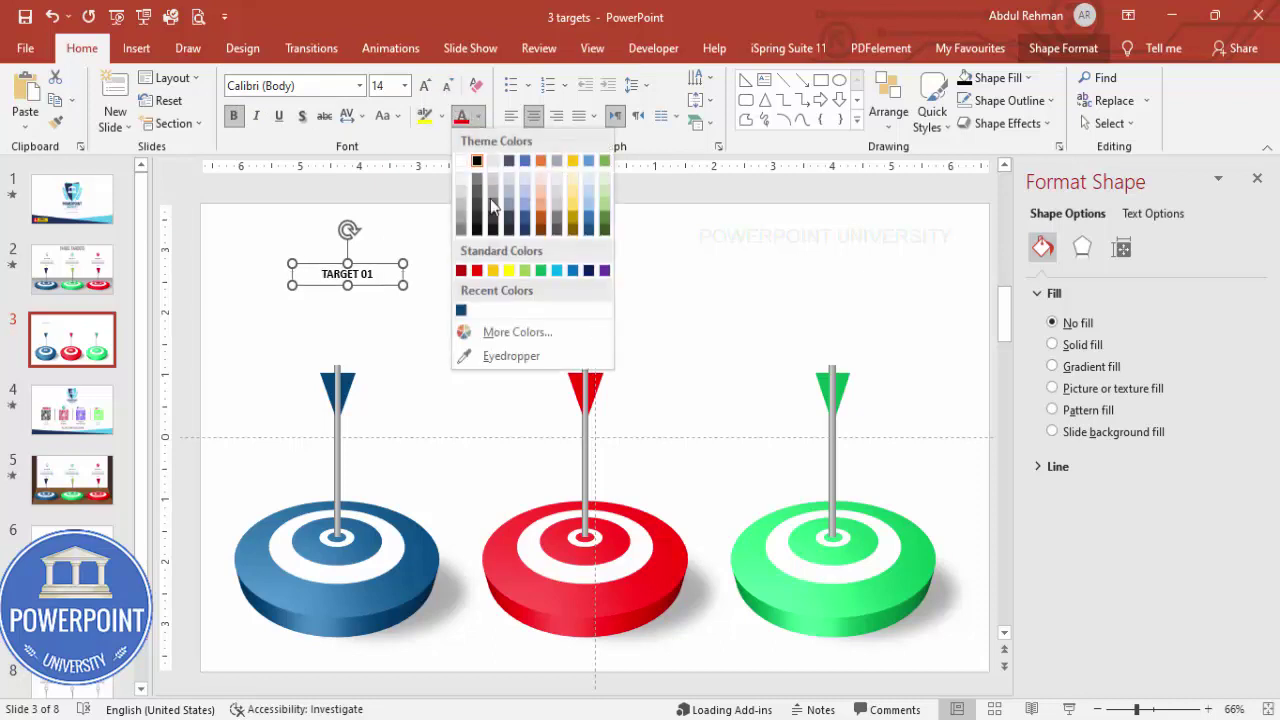
{"action": "left_click", "coordinate": [461, 311]}
{"action": "left_click_drag", "start_coordinate": [370, 263], "coordinate": [353, 265]}
{"action": "left_click", "coordinate": [432, 274]}
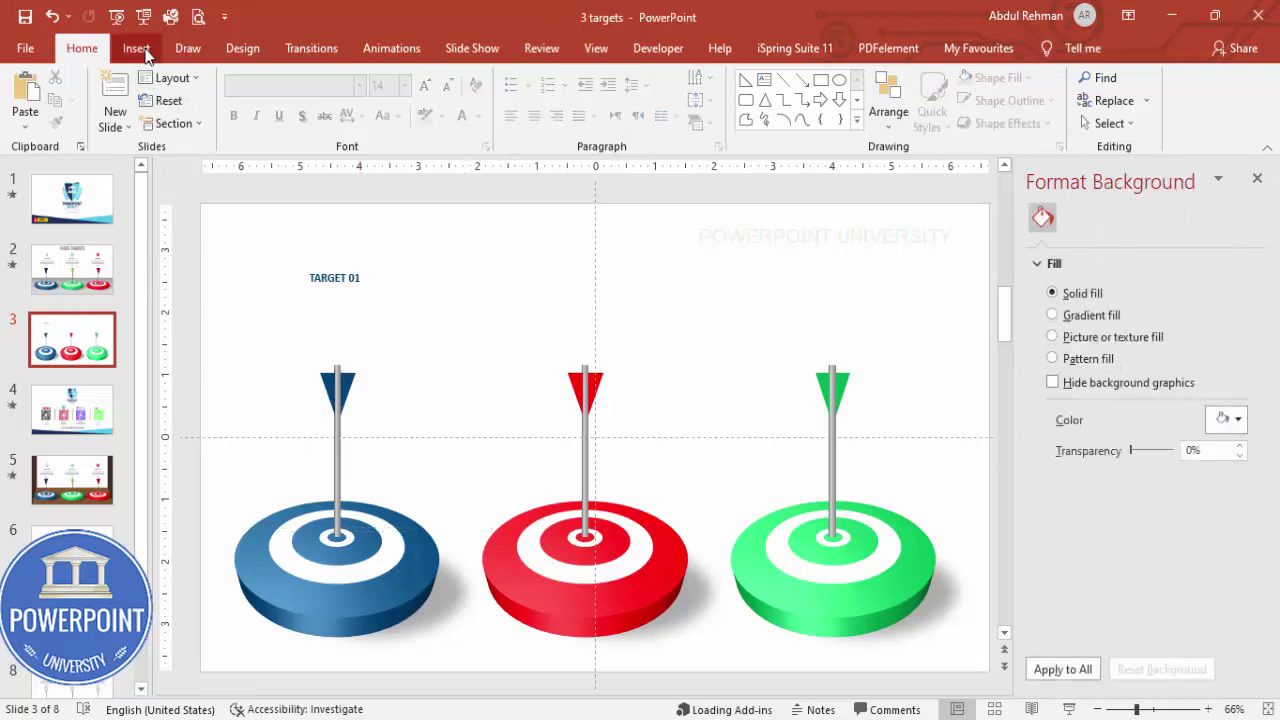
- Add a centred 14 pt 'Add detail text here' box below it, wrapped to two lines
{"action": "left_click", "coordinate": [136, 48]}
{"action": "left_click", "coordinate": [818, 94]}
{"action": "left_click_drag", "start_coordinate": [288, 295], "coordinate": [425, 341]}
{"action": "type", "text": "Add d"}
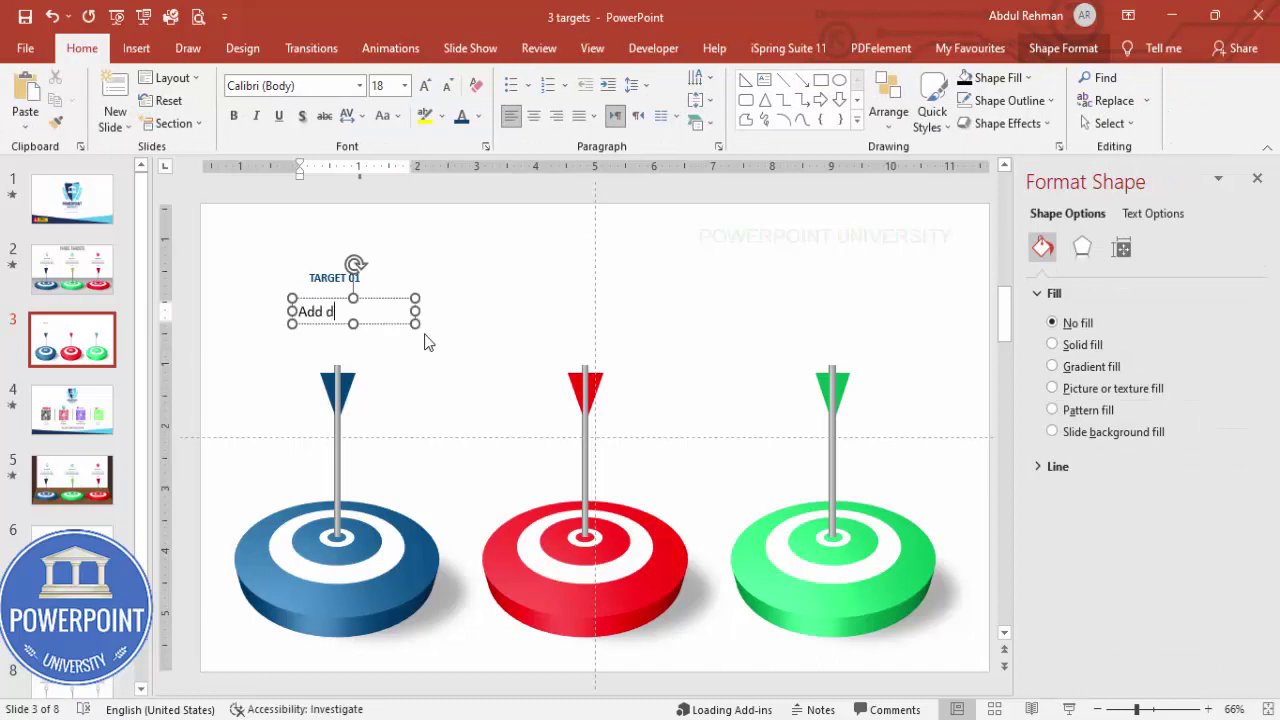
{"action": "type", "text": "etail text here"}
{"action": "left_click", "coordinate": [370, 297]}
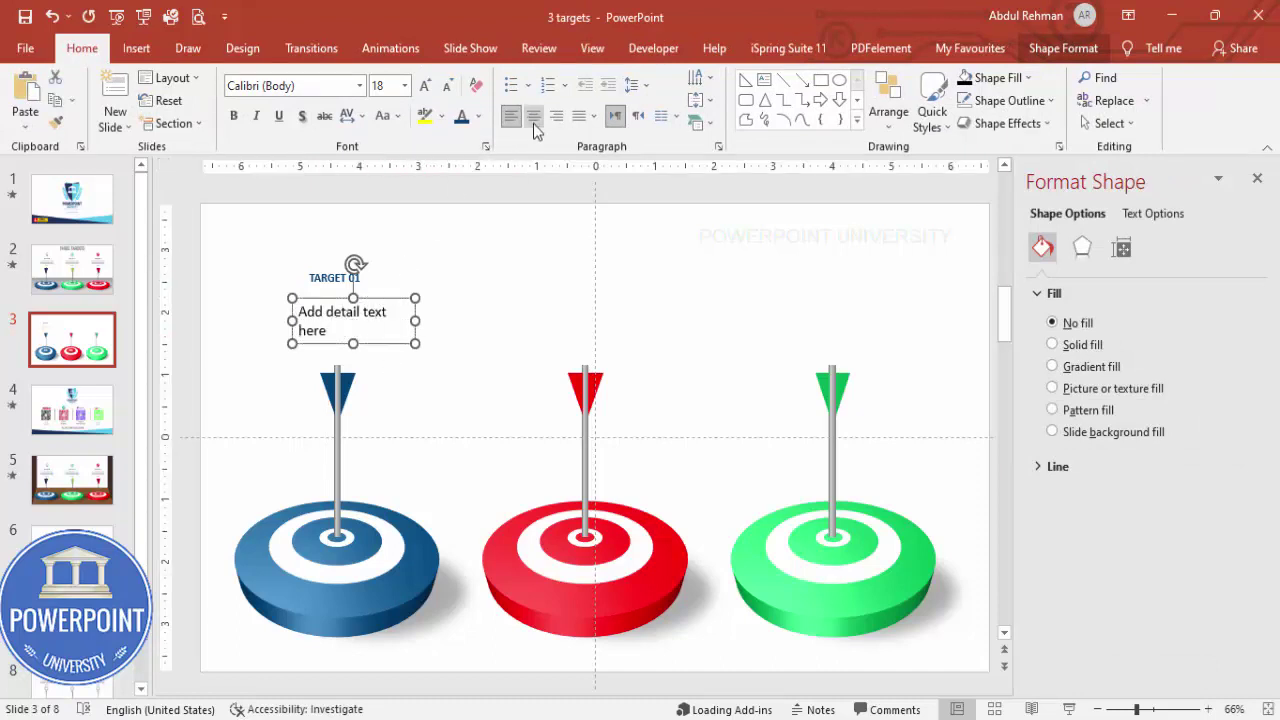
{"action": "left_click", "coordinate": [533, 116]}
{"action": "left_click", "coordinate": [447, 85]}
{"action": "left_click", "coordinate": [447, 85]}
{"action": "left_click_drag", "start_coordinate": [409, 312], "coordinate": [369, 312]}
- Group the heading and detail text and copy the group above the red and green targets
{"action": "left_click", "coordinate": [360, 267]}
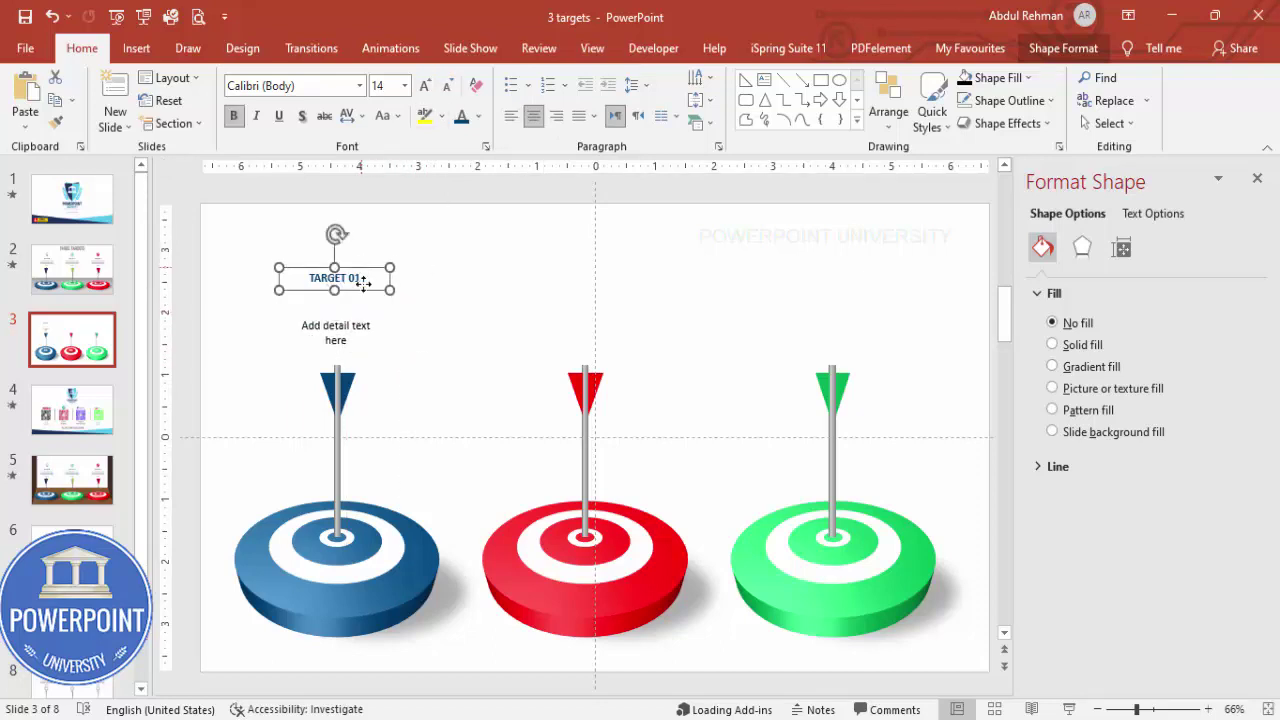
{"action": "left_click_drag", "start_coordinate": [247, 258], "coordinate": [471, 369]}
{"action": "key", "text": "ctrl+g"}
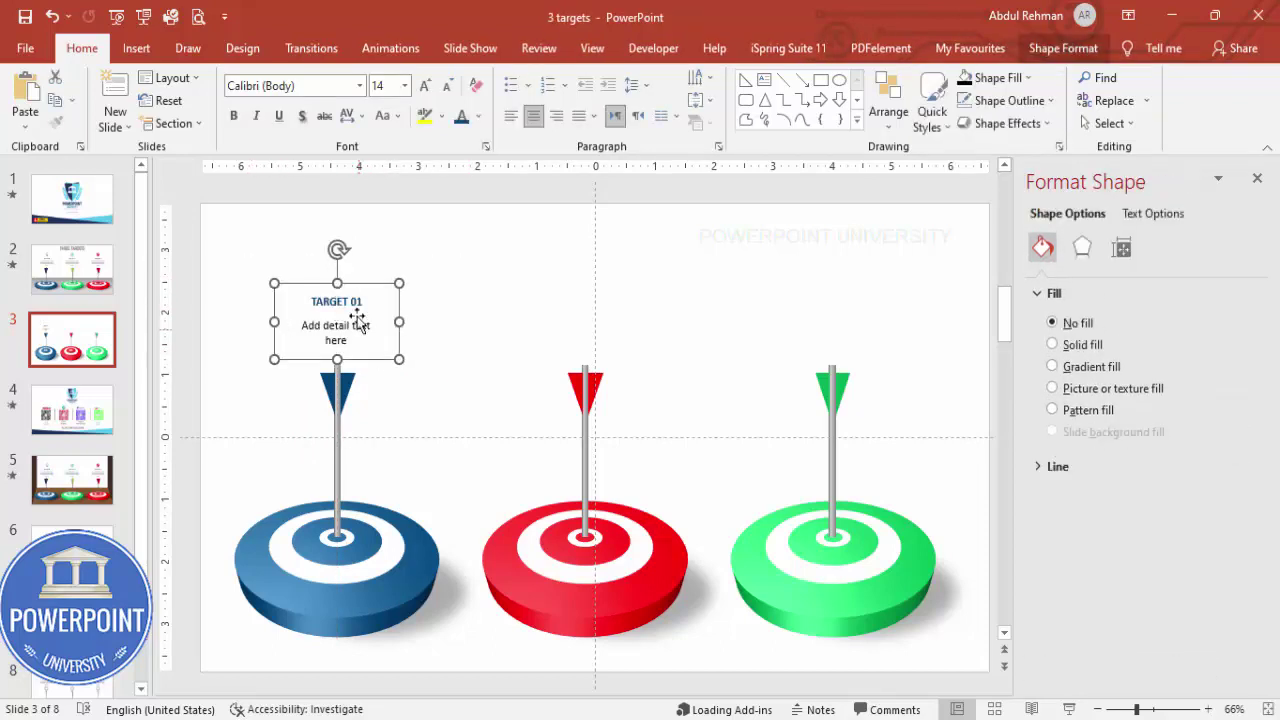
{"action": "left_click_drag", "start_coordinate": [373, 287], "coordinate": [622, 333]}
{"action": "left_click_drag", "start_coordinate": [643, 289], "coordinate": [863, 311]}
{"action": "left_click", "coordinate": [700, 260]}
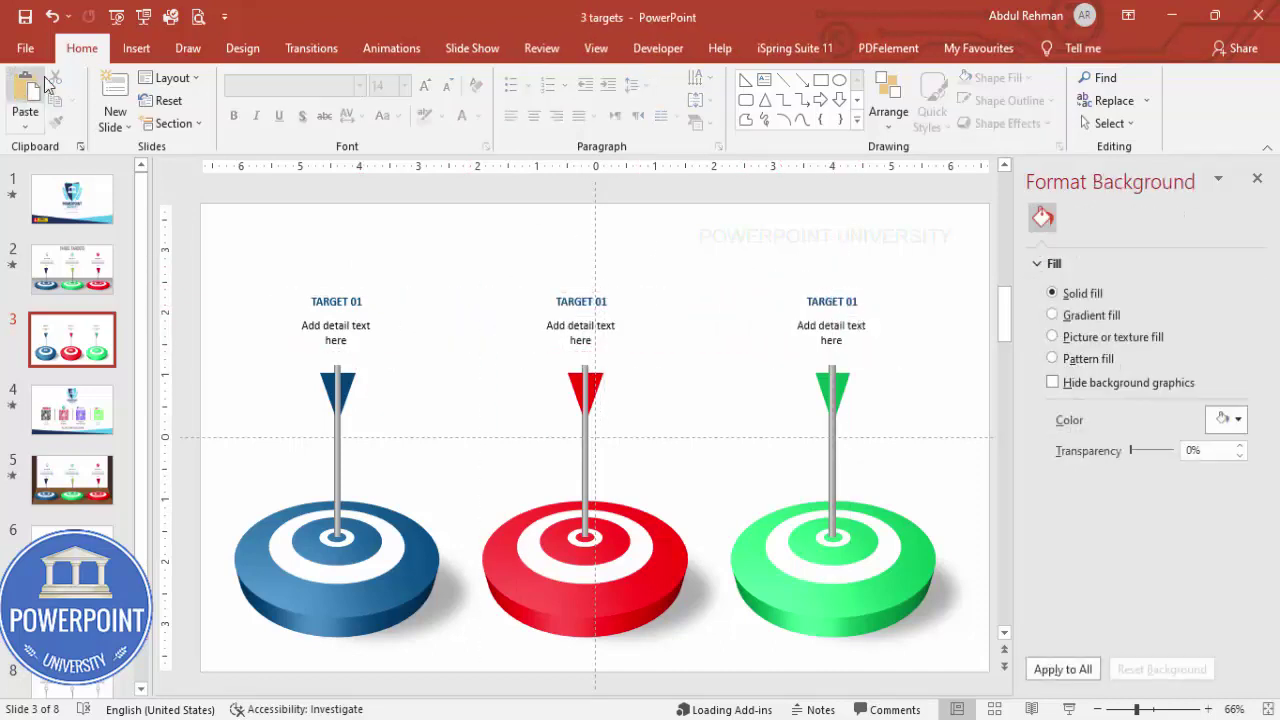
- Insert the pie-chart, presentation-chart and target icons and set their height to 0.5"
{"action": "left_click", "coordinate": [136, 48]}
{"action": "left_click", "coordinate": [341, 103]}
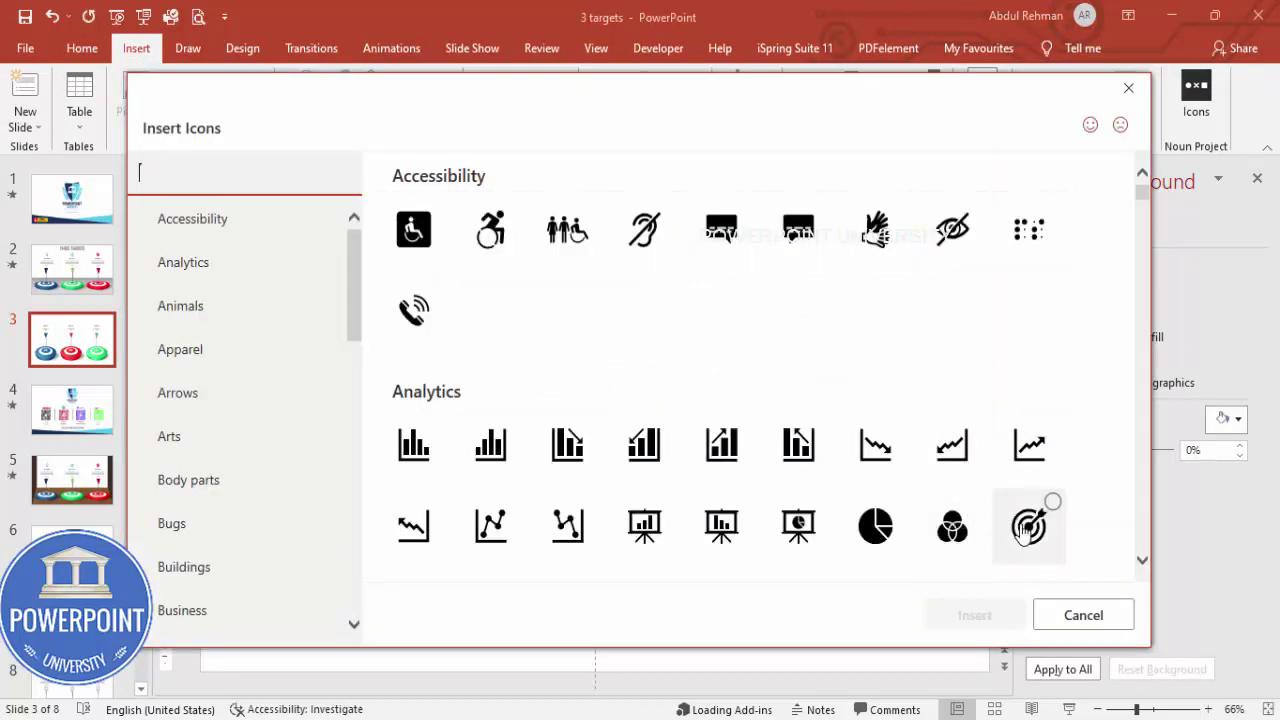
{"action": "left_click", "coordinate": [1022, 533]}
{"action": "left_click", "coordinate": [668, 532]}
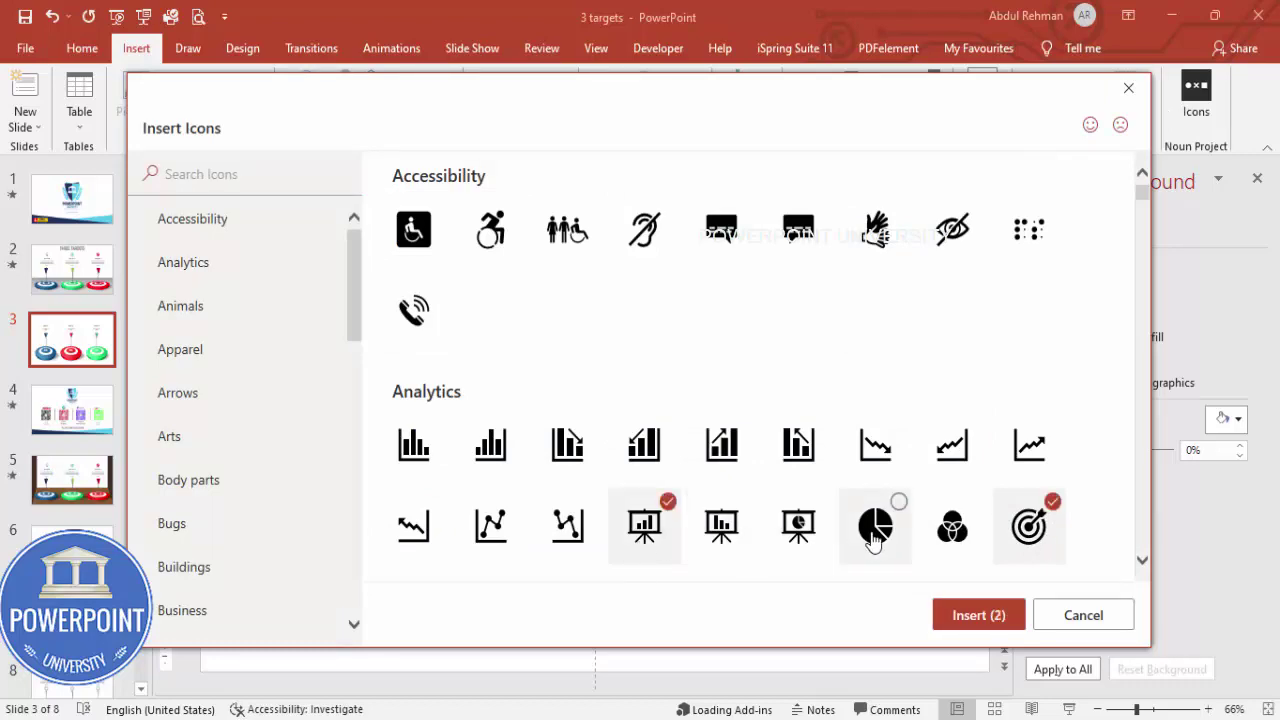
{"action": "left_click", "coordinate": [973, 615]}
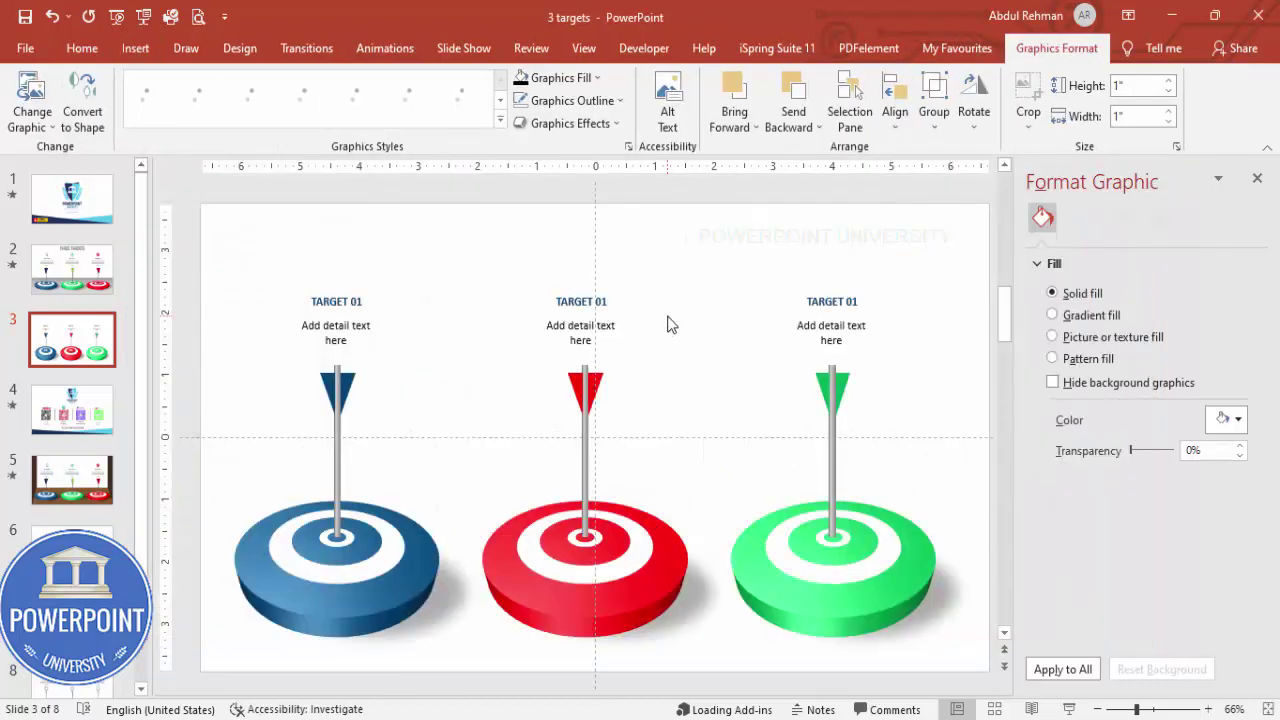
{"action": "left_click_drag", "start_coordinate": [610, 450], "coordinate": [683, 281]}
{"action": "left_click", "coordinate": [1133, 87]}
{"action": "type", "text": "0.5"}
{"action": "key", "text": "Return"}
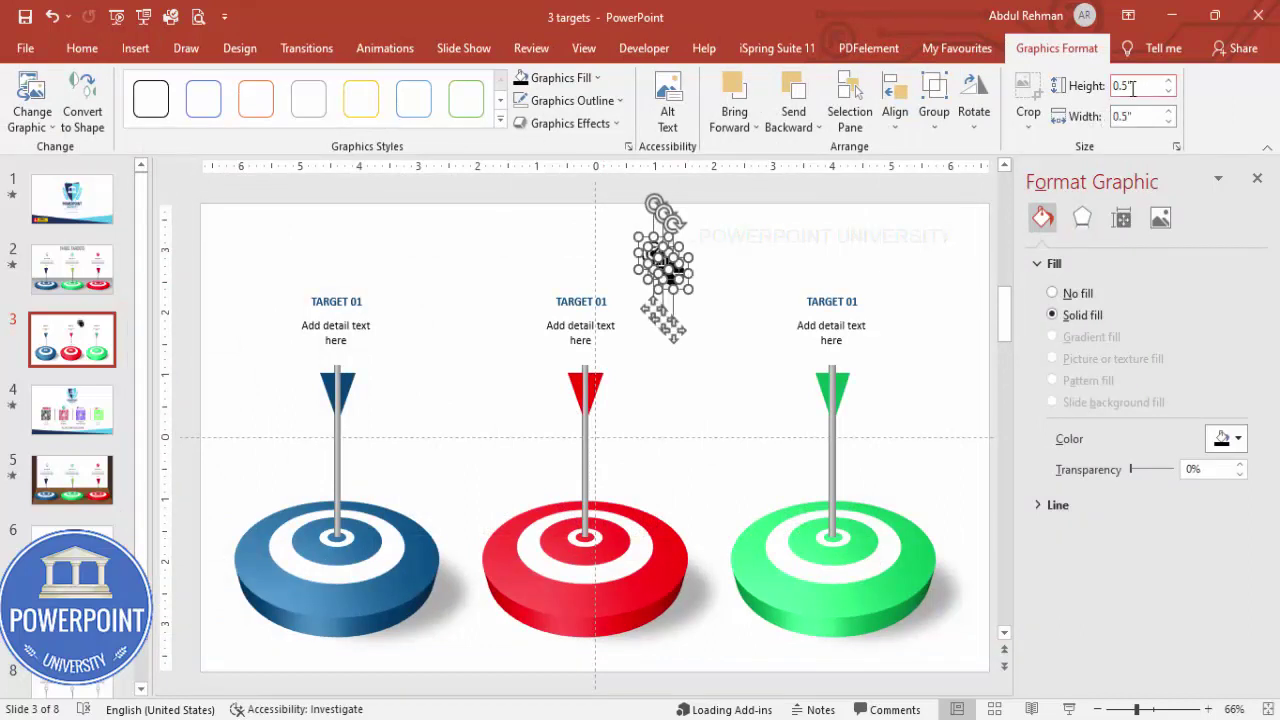
{"action": "left_click", "coordinate": [690, 300]}
- Place one icon above each TARGET 01 caption and group each icon with its text
{"action": "left_click_drag", "start_coordinate": [660, 258], "coordinate": [336, 274]}
{"action": "left_click_drag", "start_coordinate": [652, 275], "coordinate": [832, 274]}
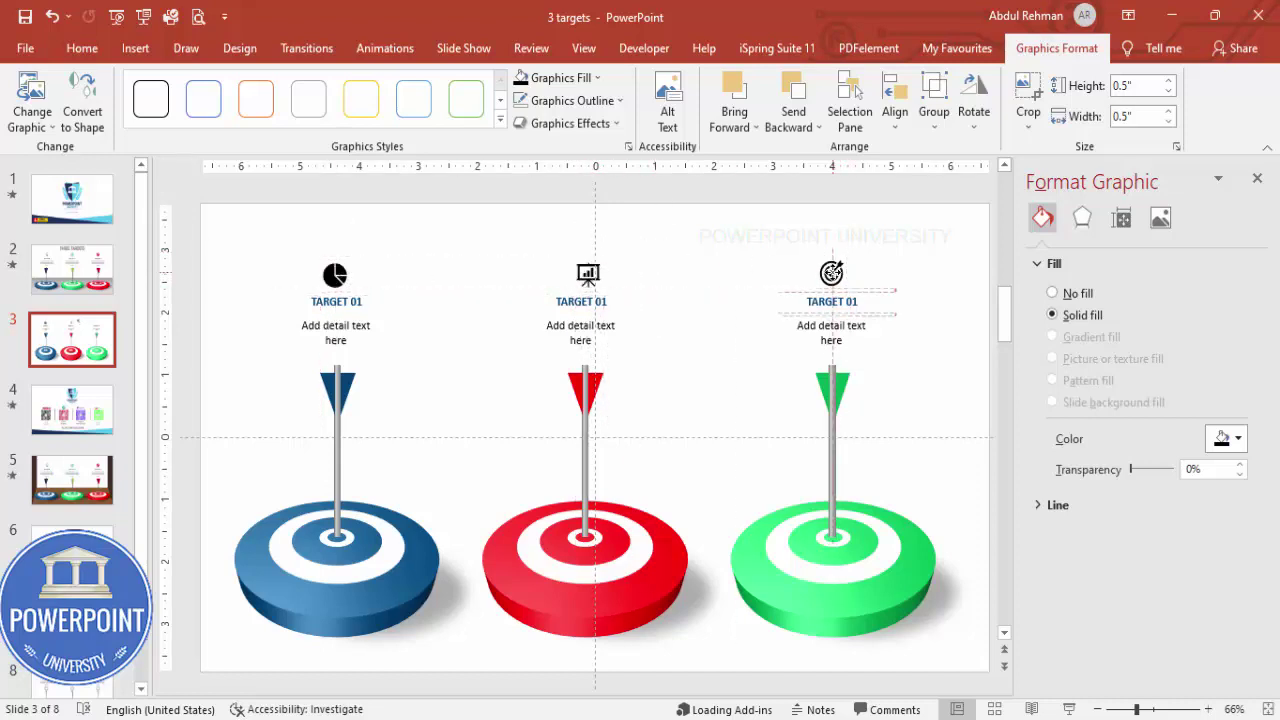
{"action": "left_click_drag", "start_coordinate": [731, 230], "coordinate": [953, 389]}
{"action": "key", "text": "ctrl+g"}
{"action": "left_click_drag", "start_coordinate": [474, 225], "coordinate": [697, 374]}
{"action": "key", "text": "ctrl+g"}
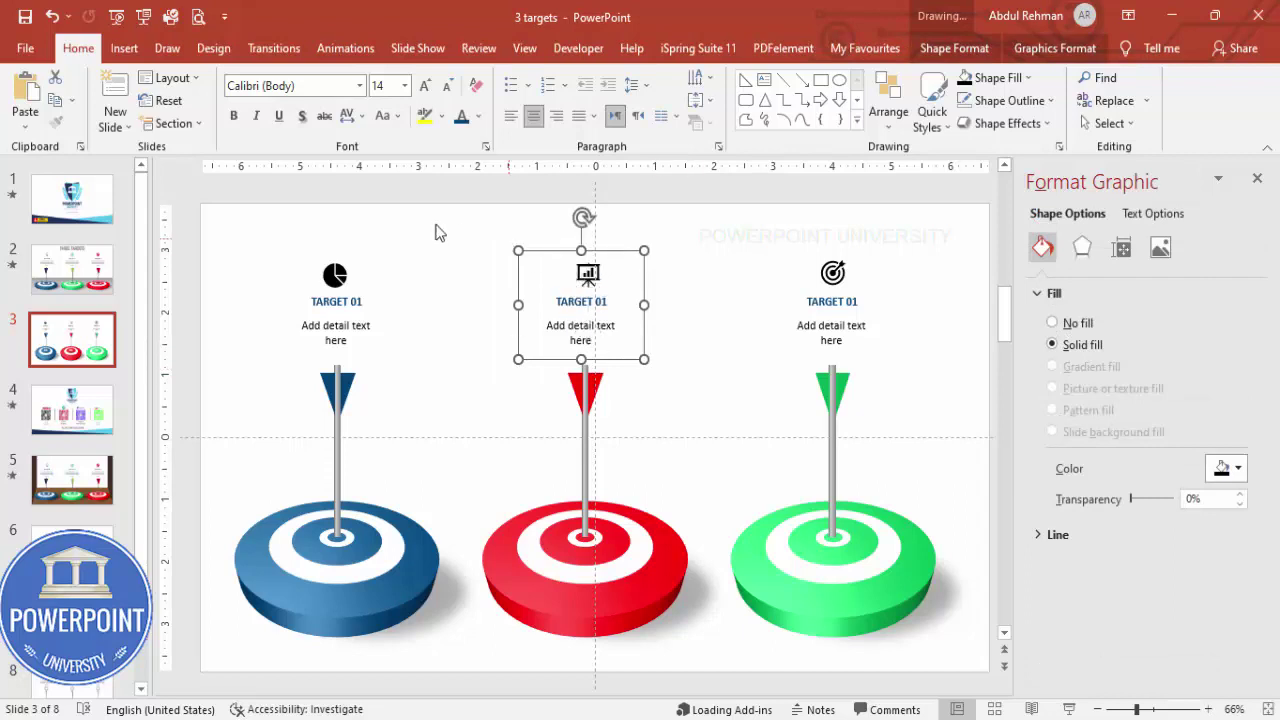
{"action": "left_click_drag", "start_coordinate": [254, 230], "coordinate": [497, 374]}
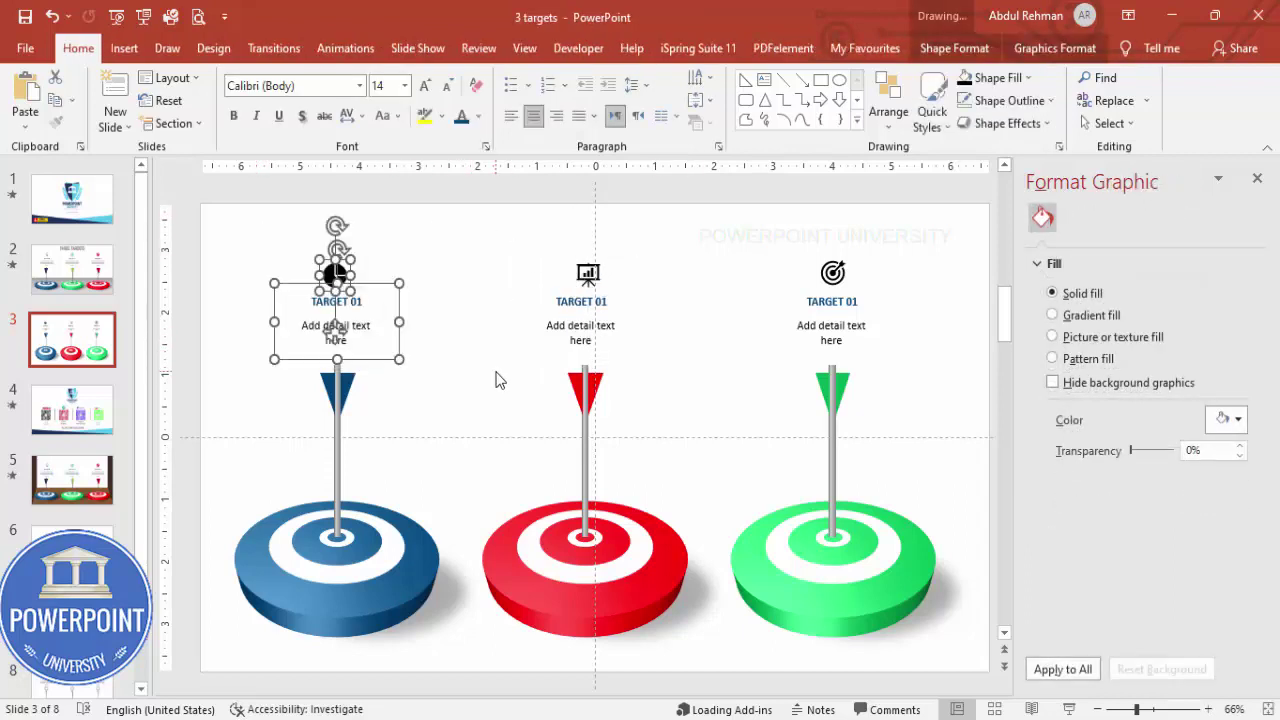
{"action": "key", "text": "ctrl+g"}
{"action": "left_click", "coordinate": [481, 356]}
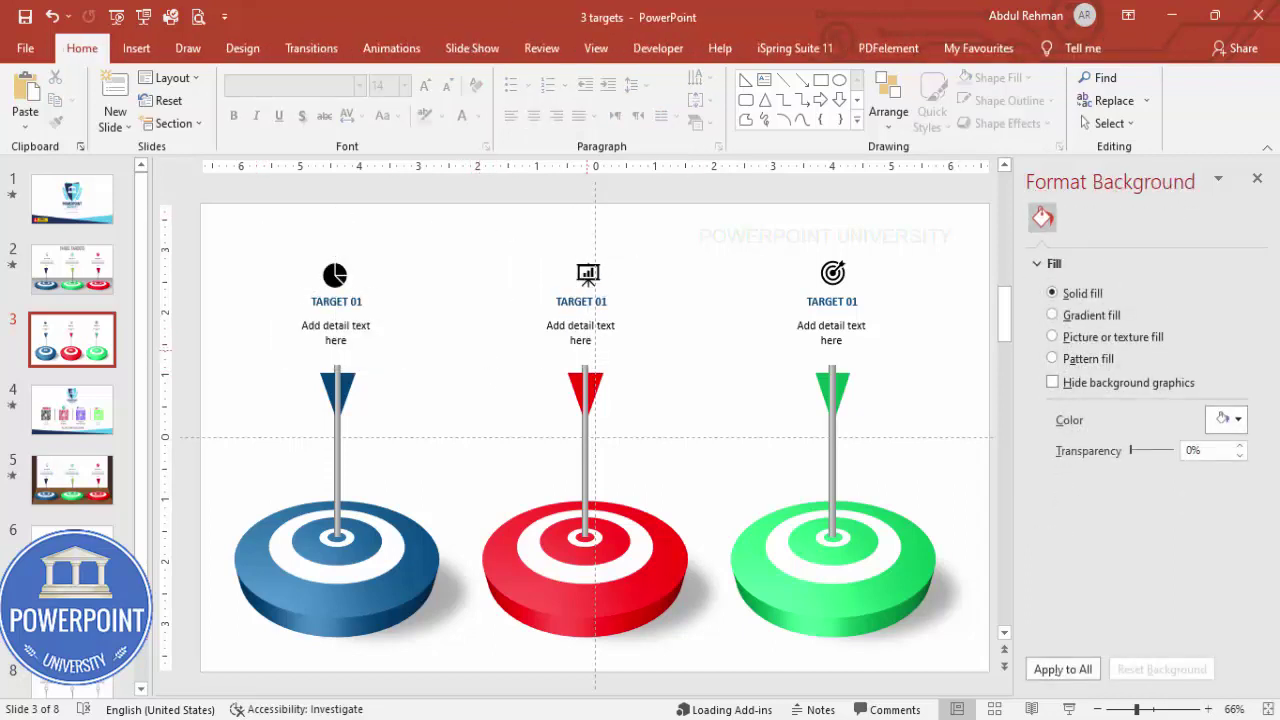
- Give the blue flag-and-pole group a Fly In entrance from the top
{"action": "left_click", "coordinate": [1257, 180]}
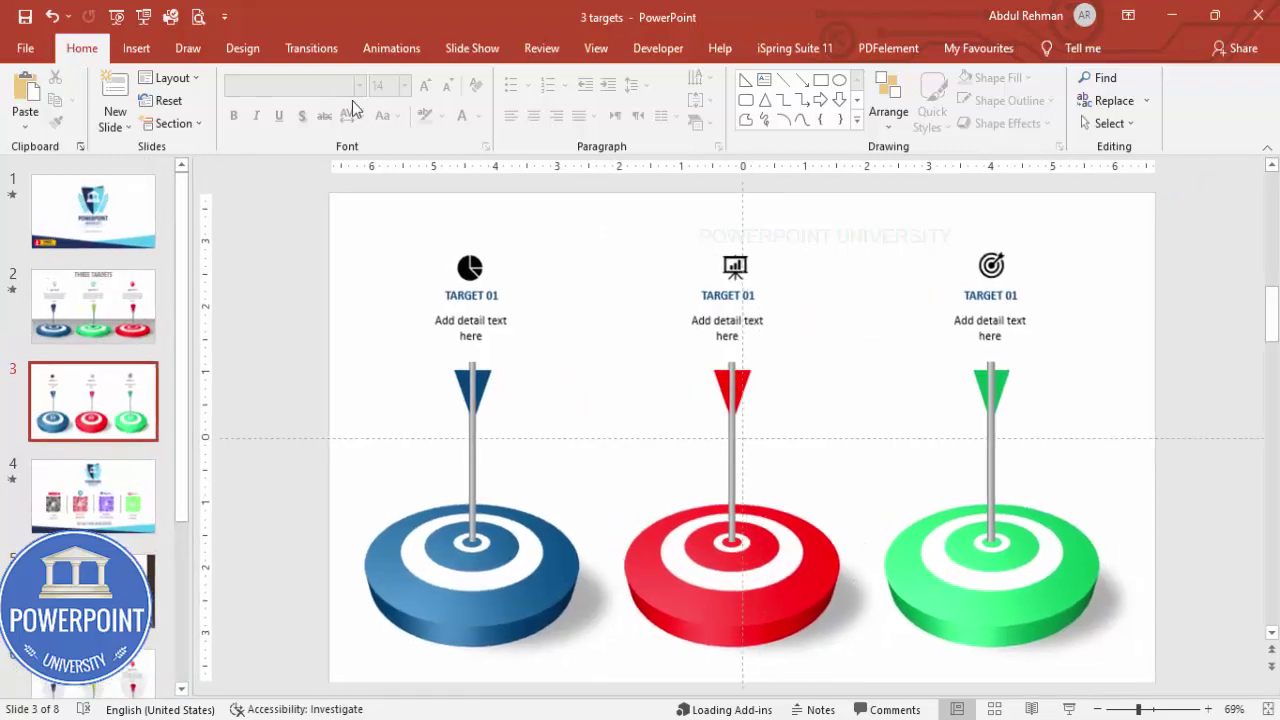
{"action": "left_click", "coordinate": [392, 48]}
{"action": "left_click", "coordinate": [880, 78]}
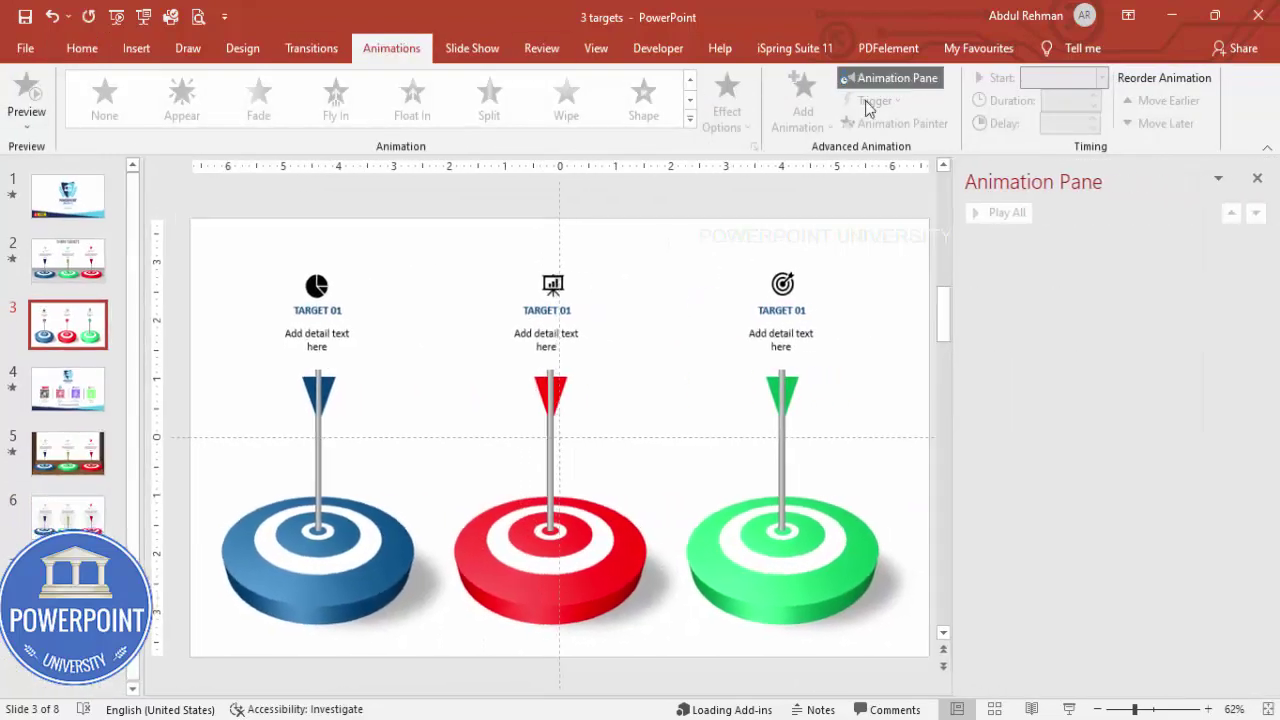
{"action": "left_click", "coordinate": [320, 413]}
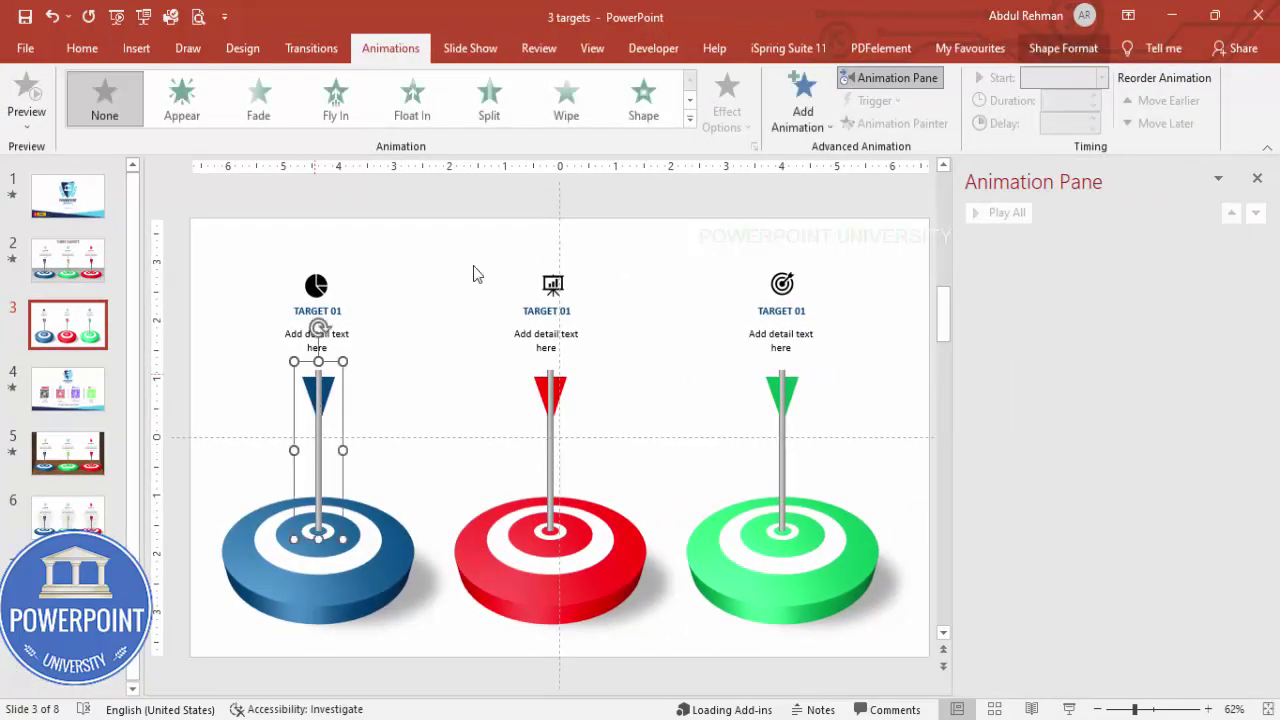
{"action": "left_click", "coordinate": [337, 97]}
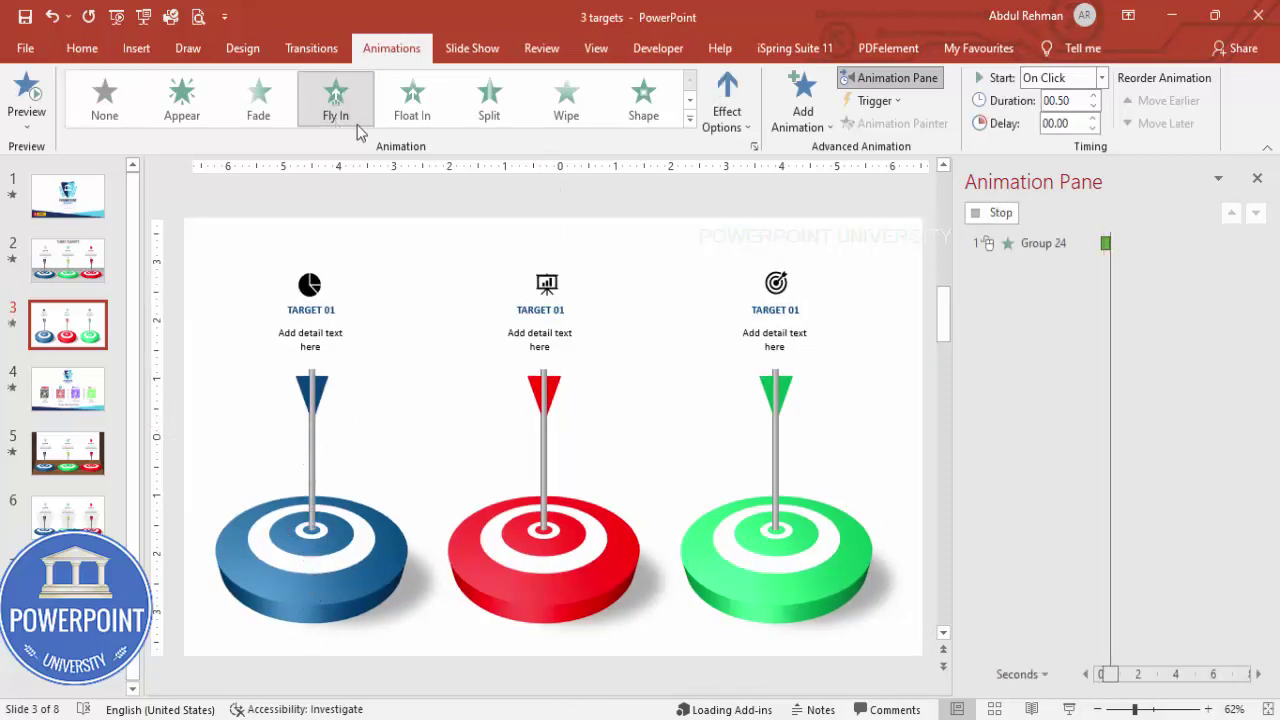
{"action": "left_click", "coordinate": [725, 115]}
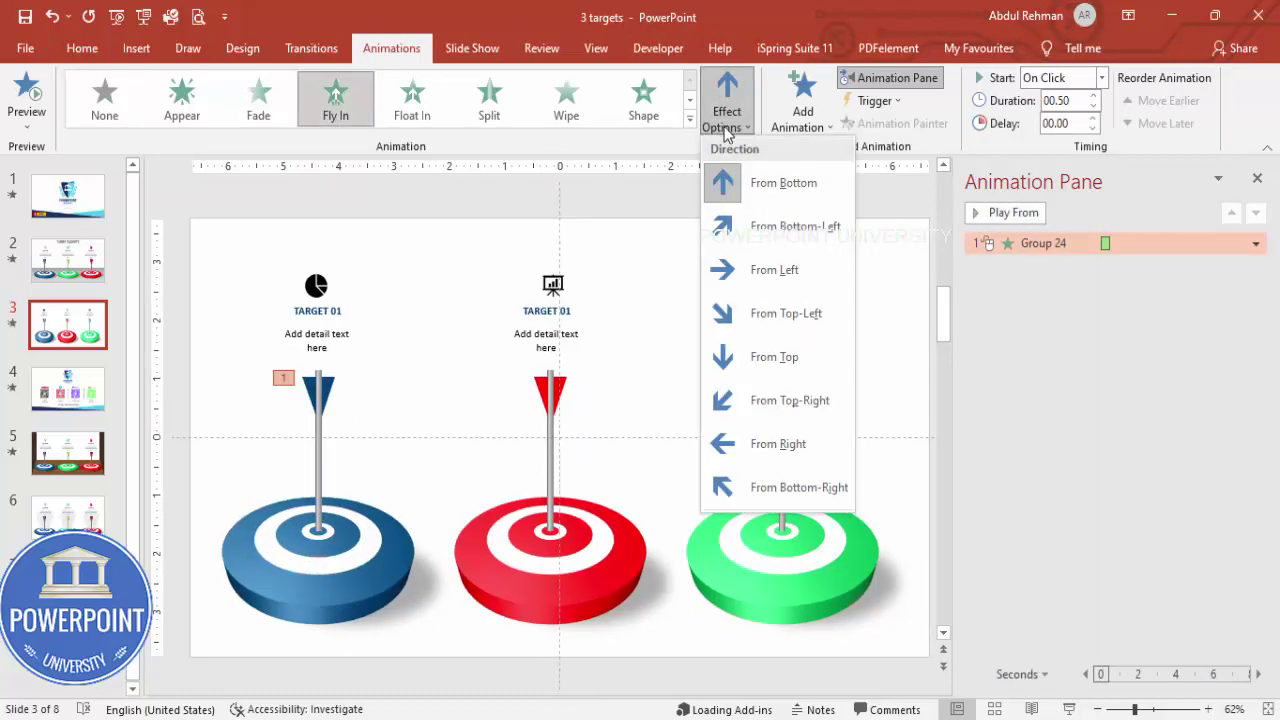
{"action": "left_click", "coordinate": [766, 357]}
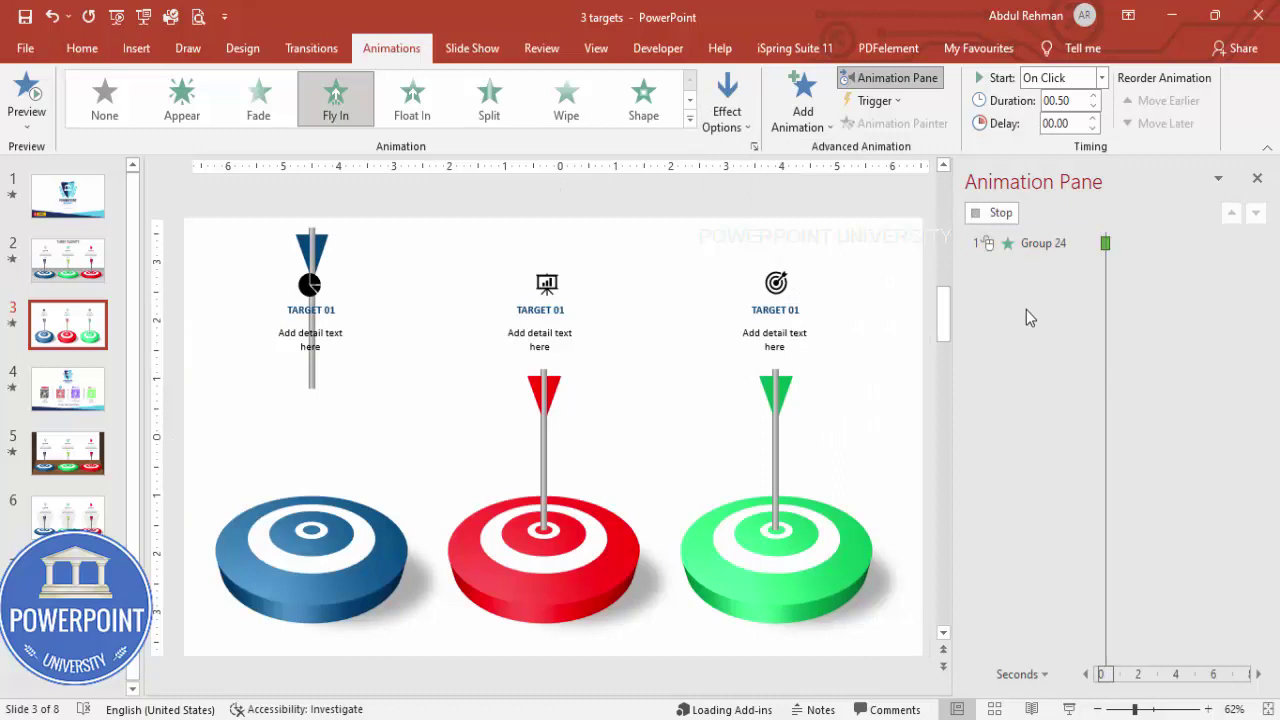
- Set the Fly In effect to a 0.15 s bounce end and 0.3 s duration
{"action": "double_click", "coordinate": [1027, 243]}
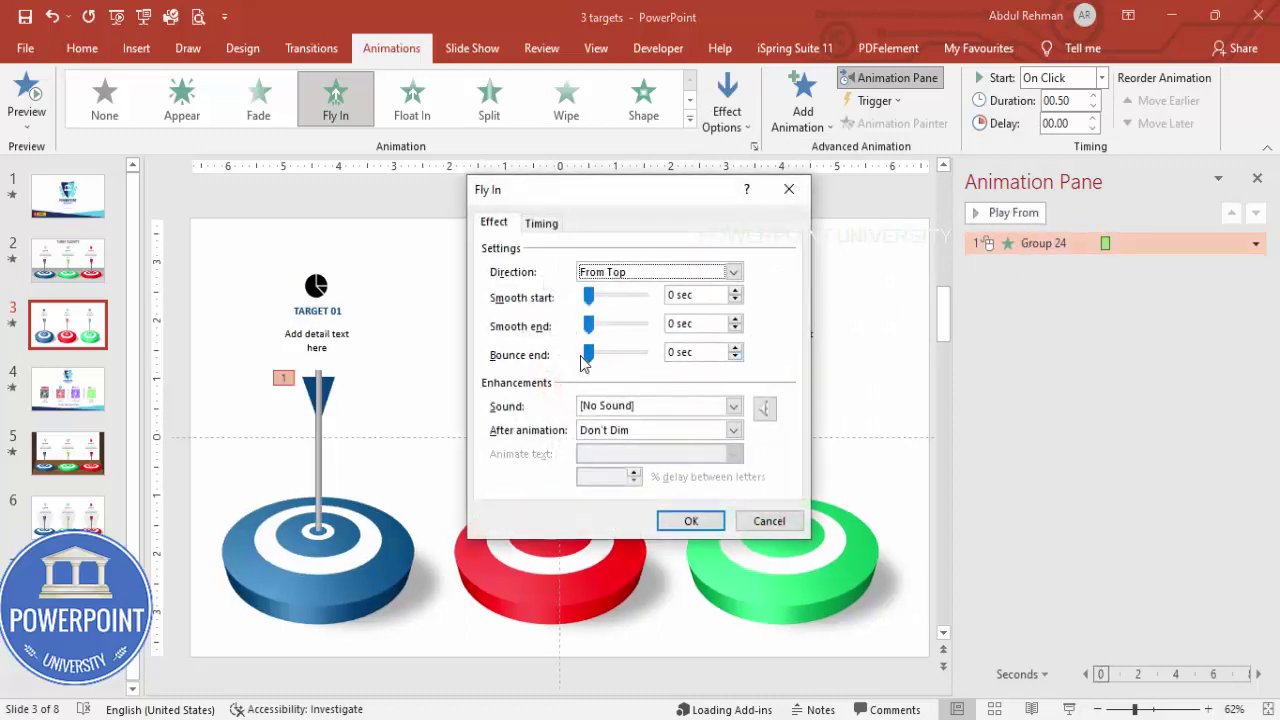
{"action": "left_click", "coordinate": [539, 224]}
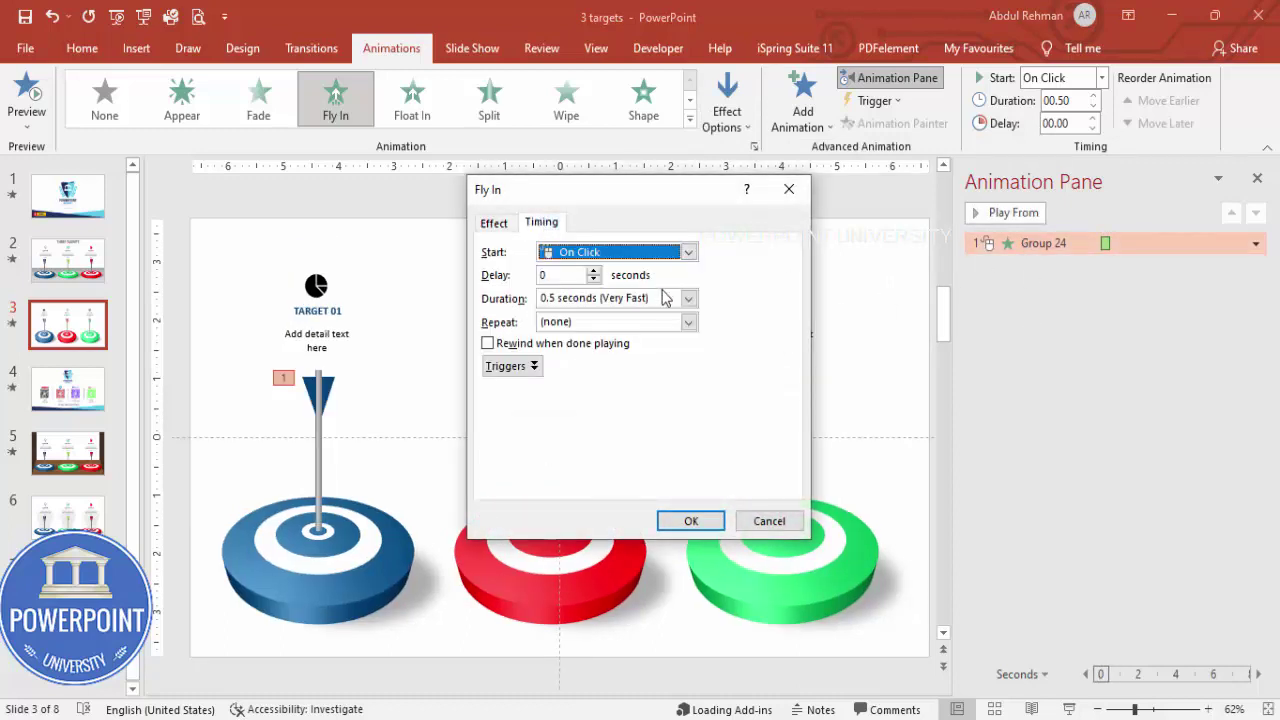
{"action": "left_click", "coordinate": [556, 303]}
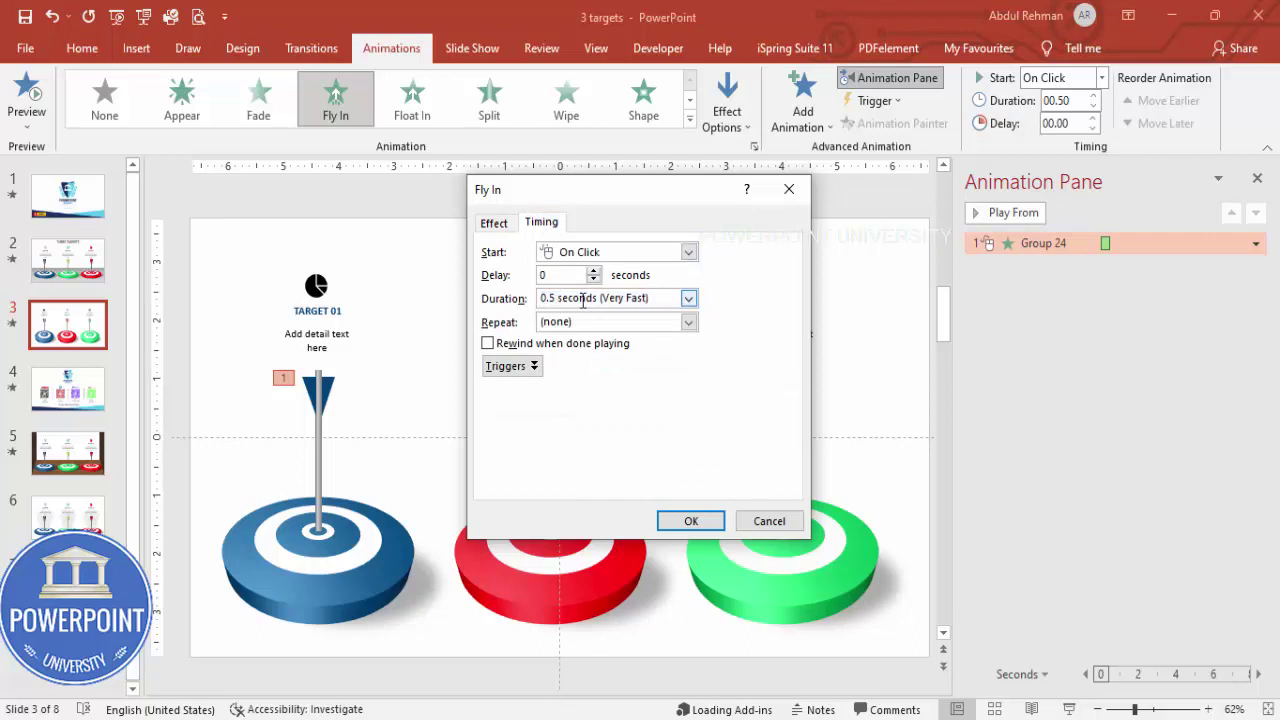
{"action": "left_click", "coordinate": [504, 224]}
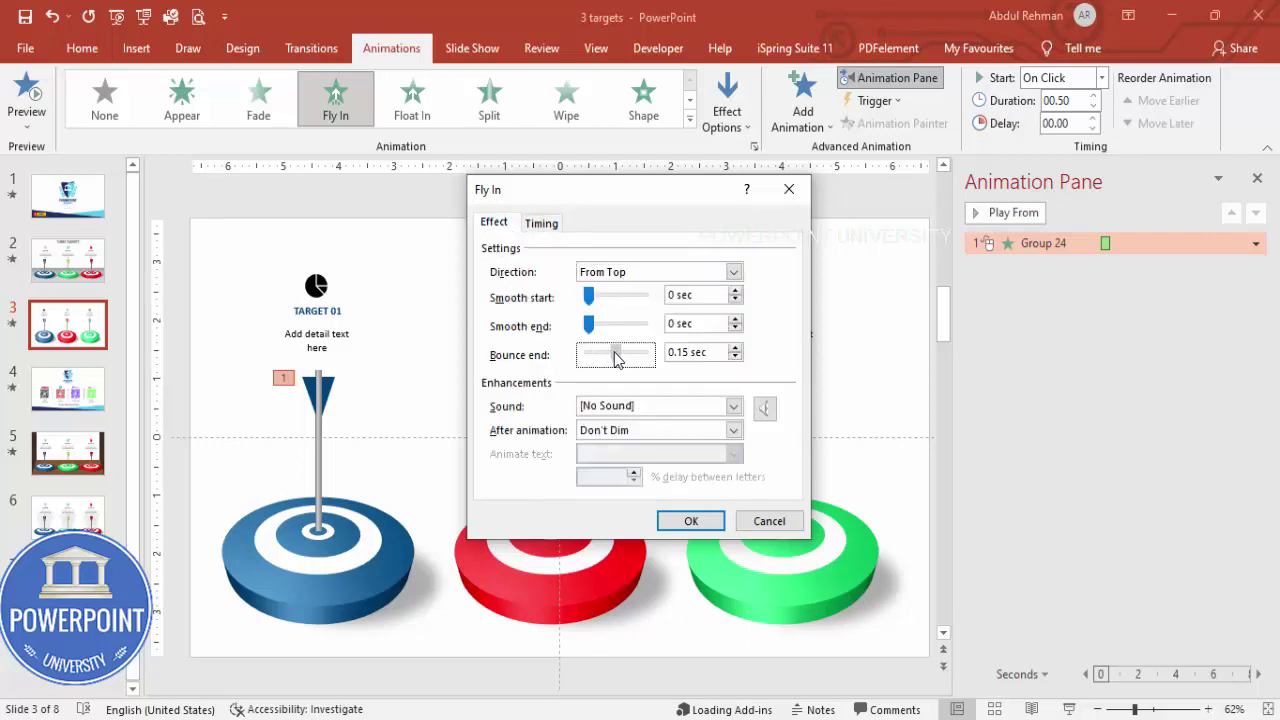
{"action": "left_click", "coordinate": [690, 520]}
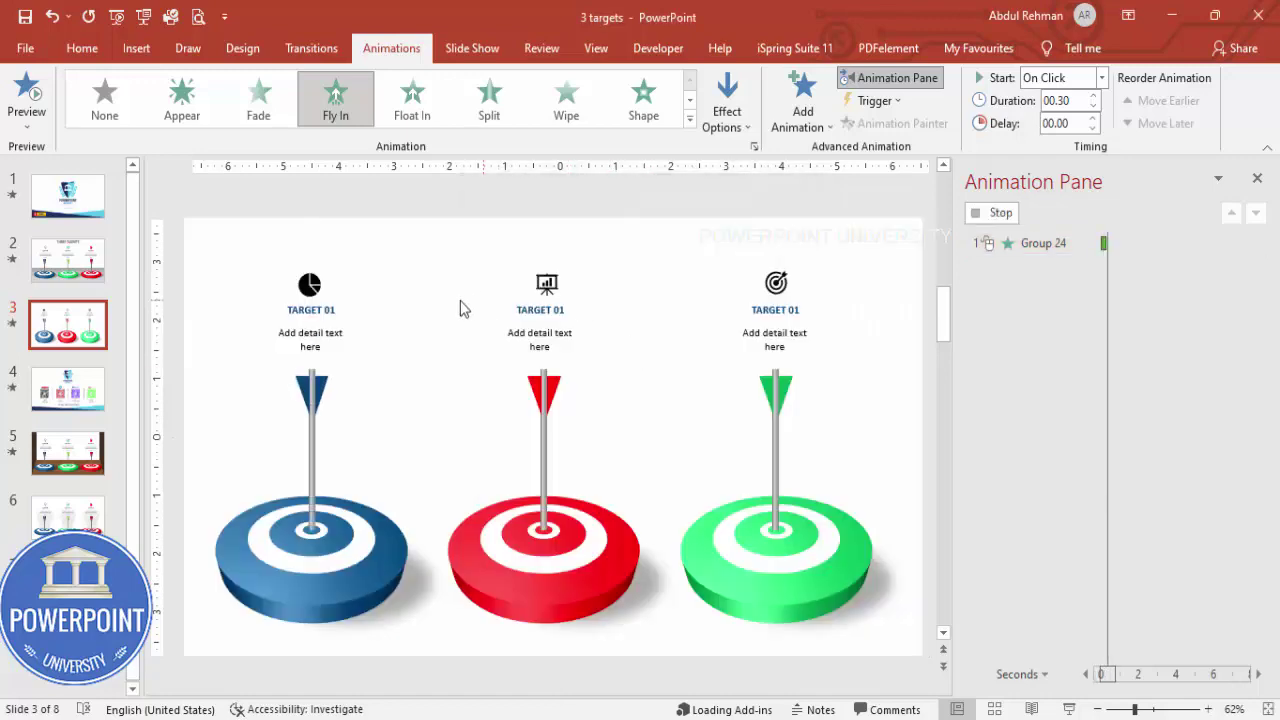
{"action": "left_click", "coordinate": [346, 300]}
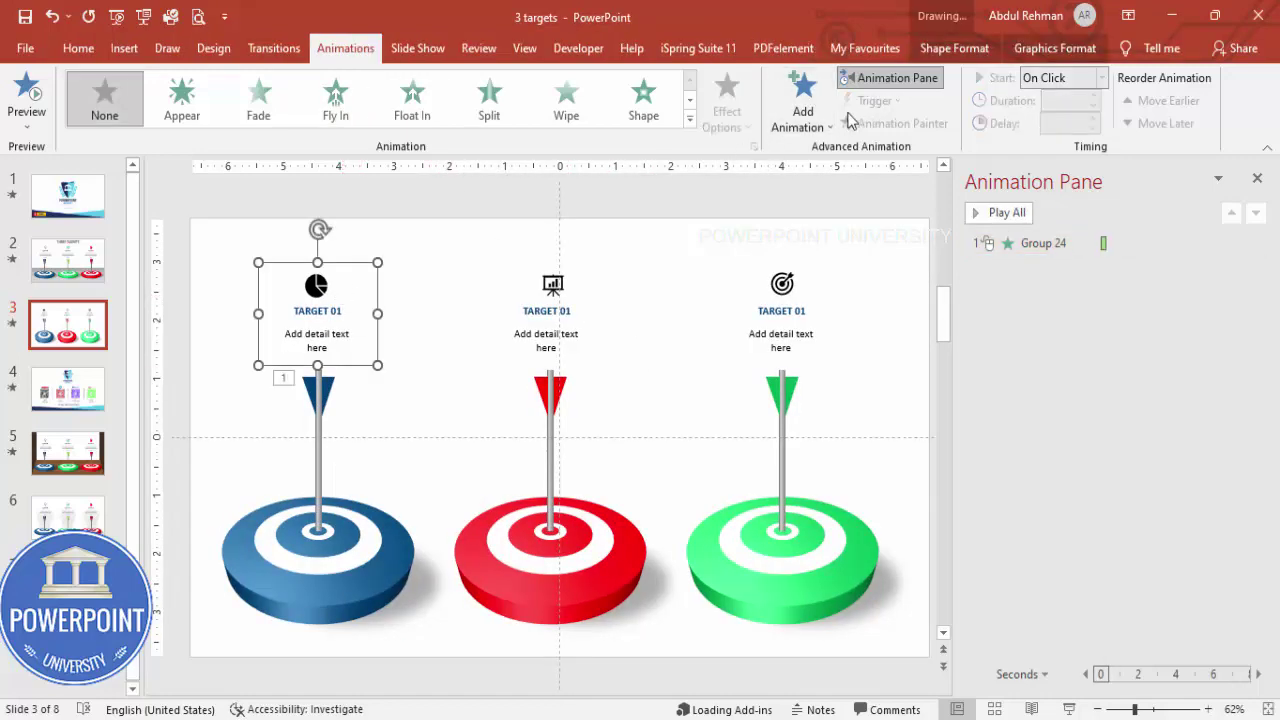
- Add a Stretch entrance from the bottom to the first TARGET text, starting after the previous animation
{"action": "left_click", "coordinate": [803, 105]}
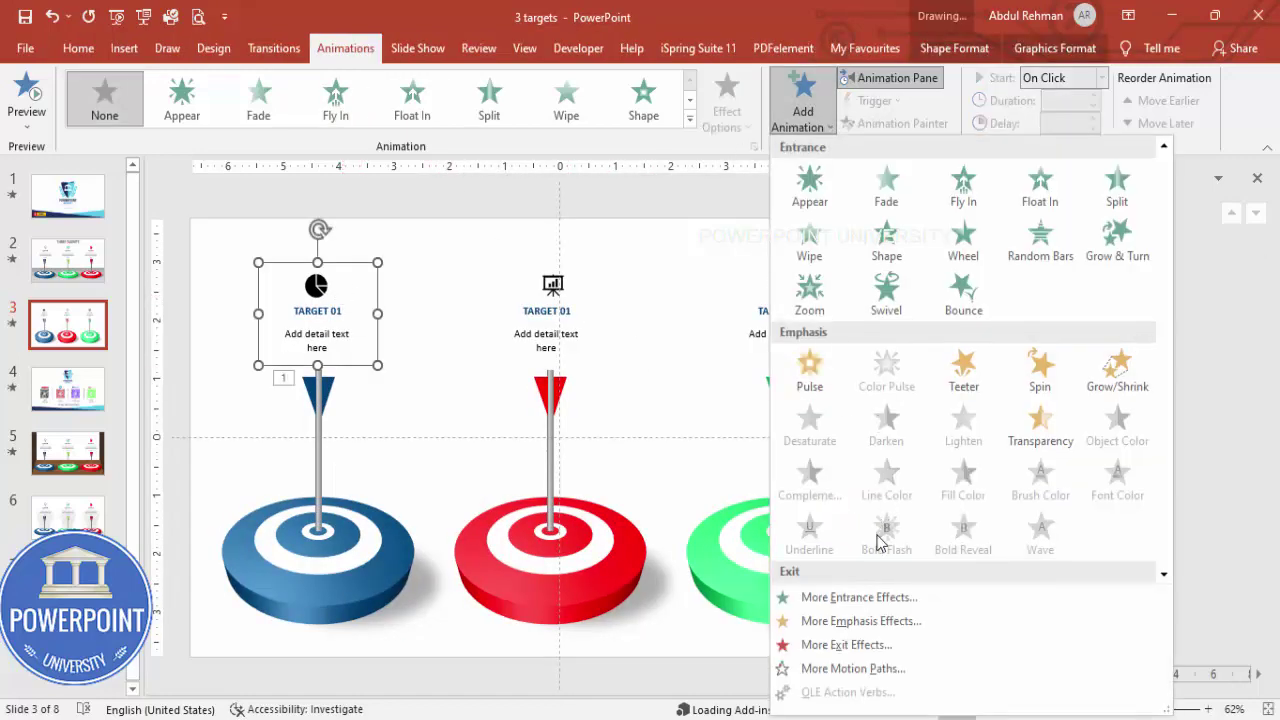
{"action": "left_click", "coordinate": [852, 598]}
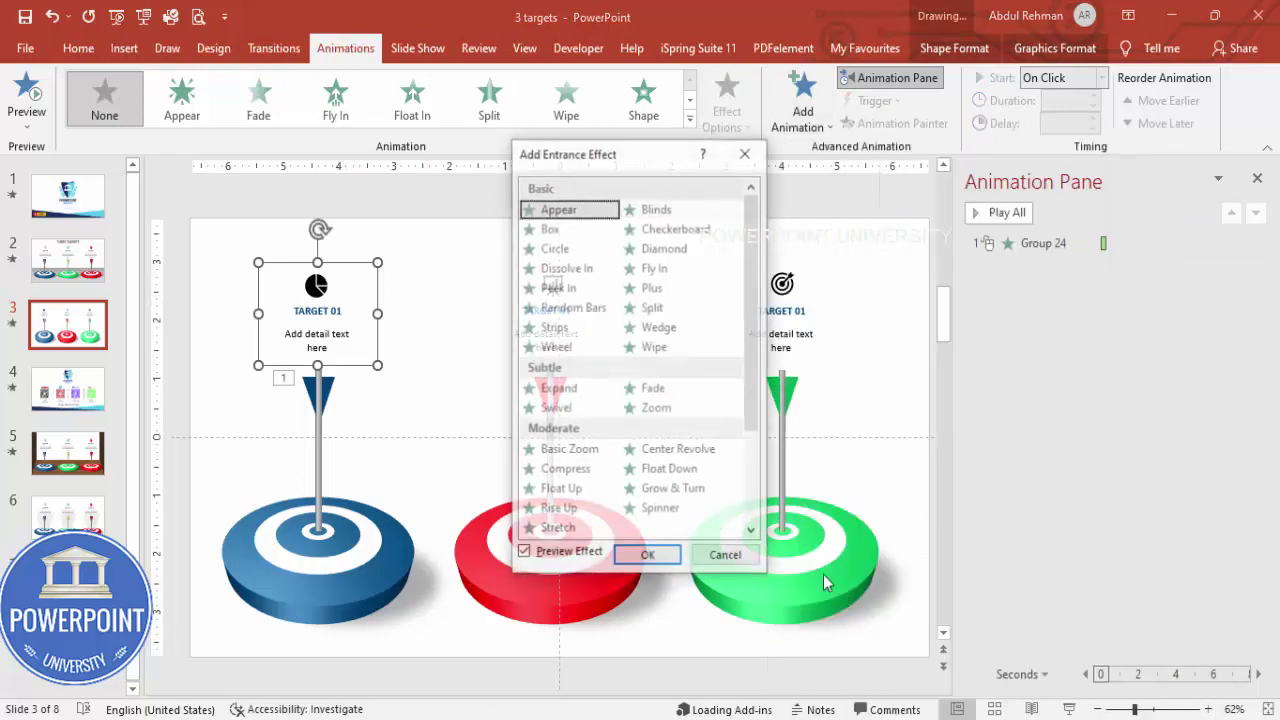
{"action": "left_click", "coordinate": [557, 529]}
{"action": "left_click", "coordinate": [648, 556]}
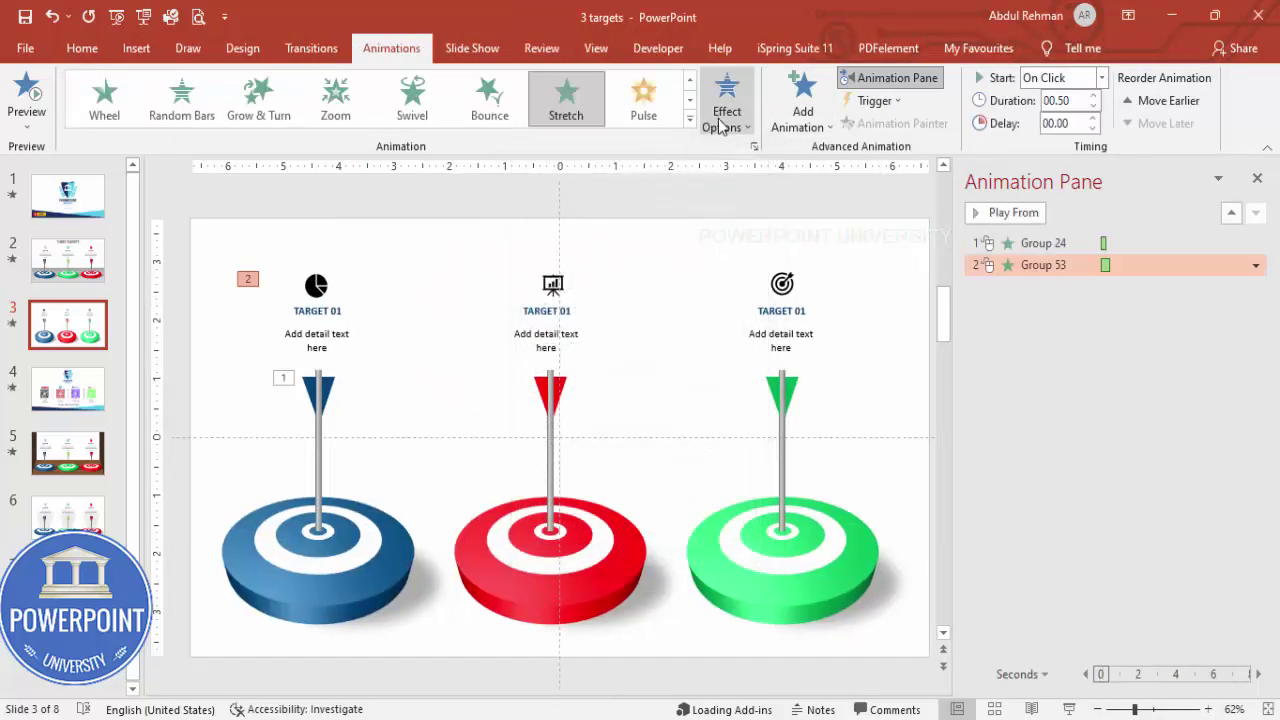
{"action": "left_click", "coordinate": [722, 125]}
{"action": "left_click", "coordinate": [748, 223]}
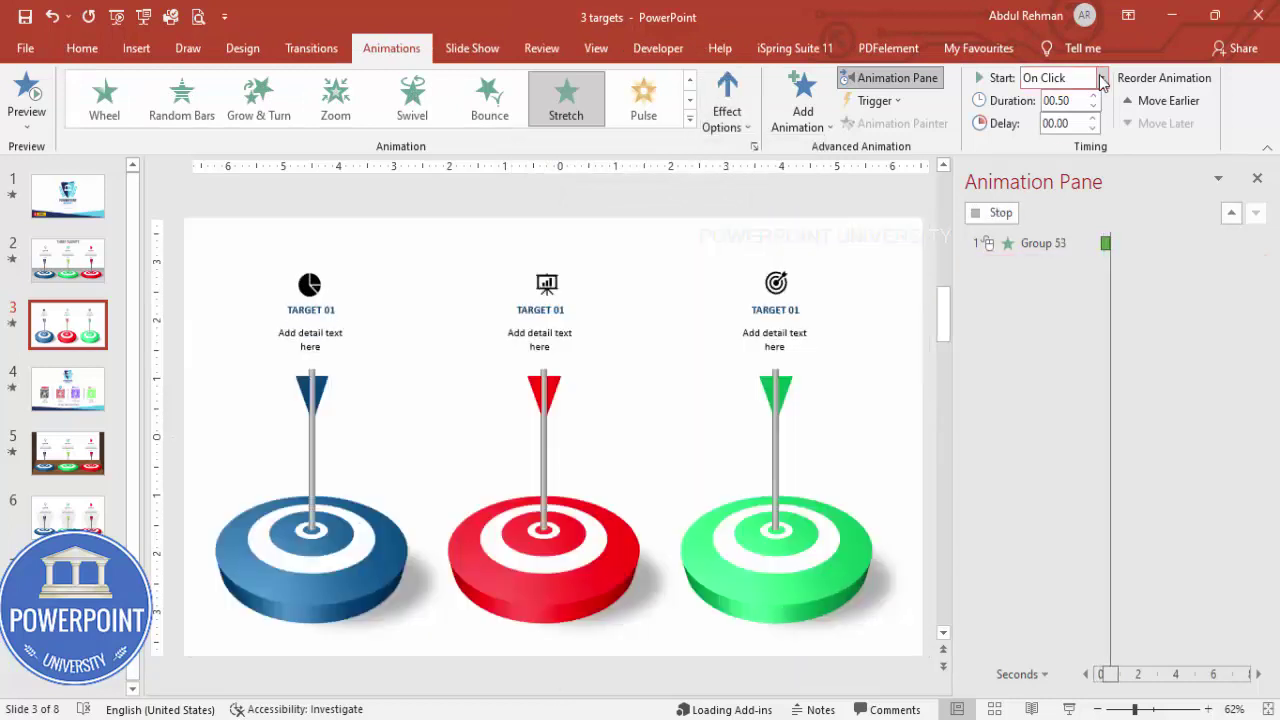
{"action": "left_click", "coordinate": [1101, 78]}
{"action": "left_click", "coordinate": [1062, 138]}
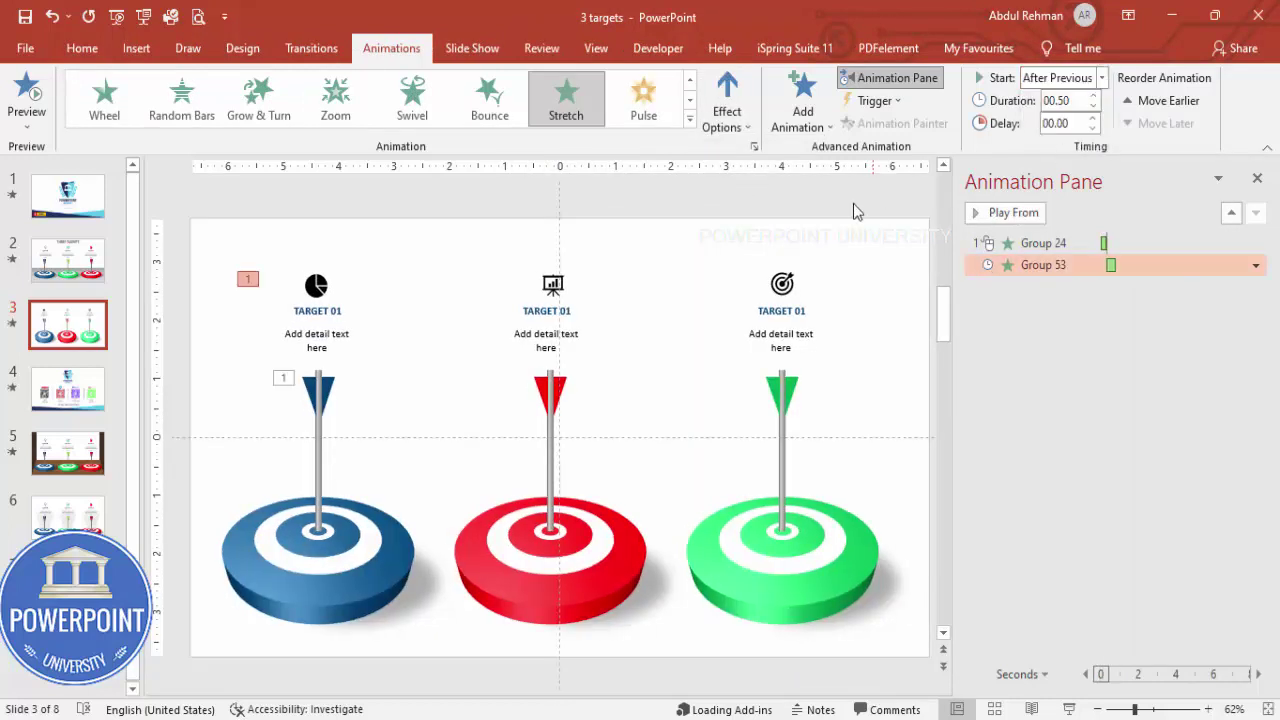
{"action": "left_click", "coordinate": [394, 310]}
- Copy the blue flag's and first text's animations onto the red flag and middle text block
{"action": "left_click", "coordinate": [319, 441]}
{"action": "left_click", "coordinate": [900, 123]}
{"action": "left_click", "coordinate": [557, 398]}
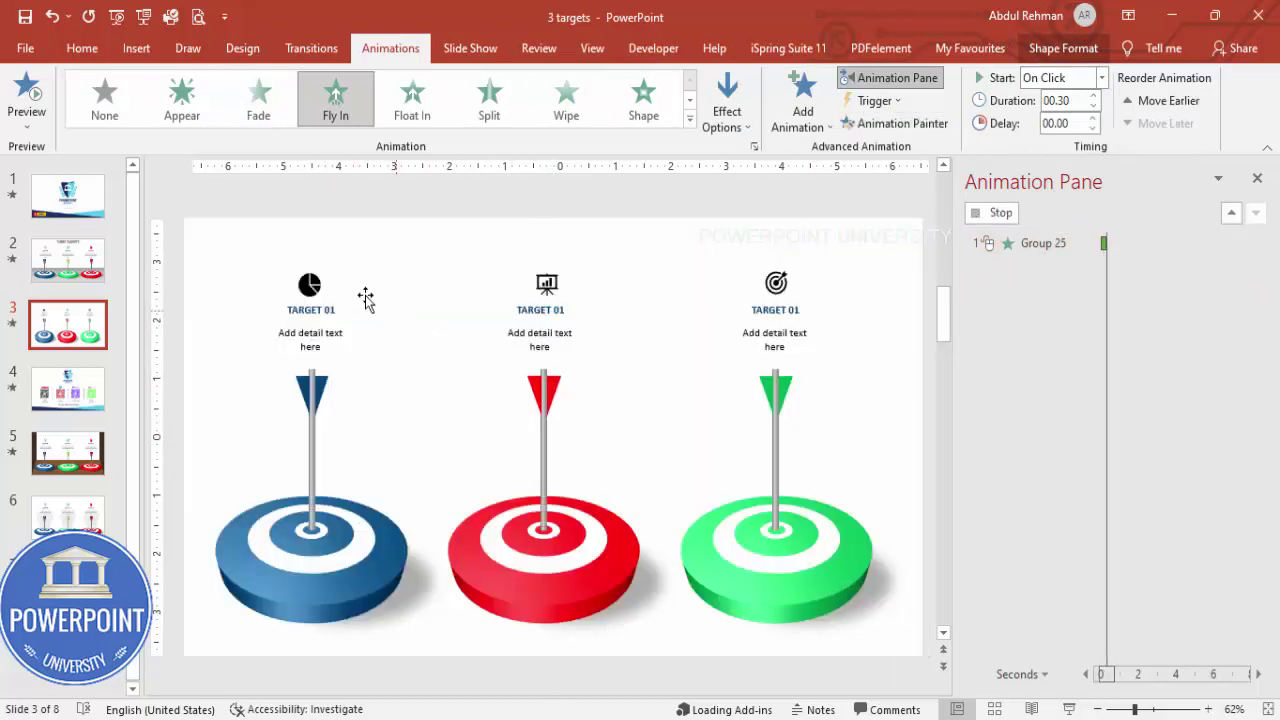
{"action": "left_click", "coordinate": [305, 290]}
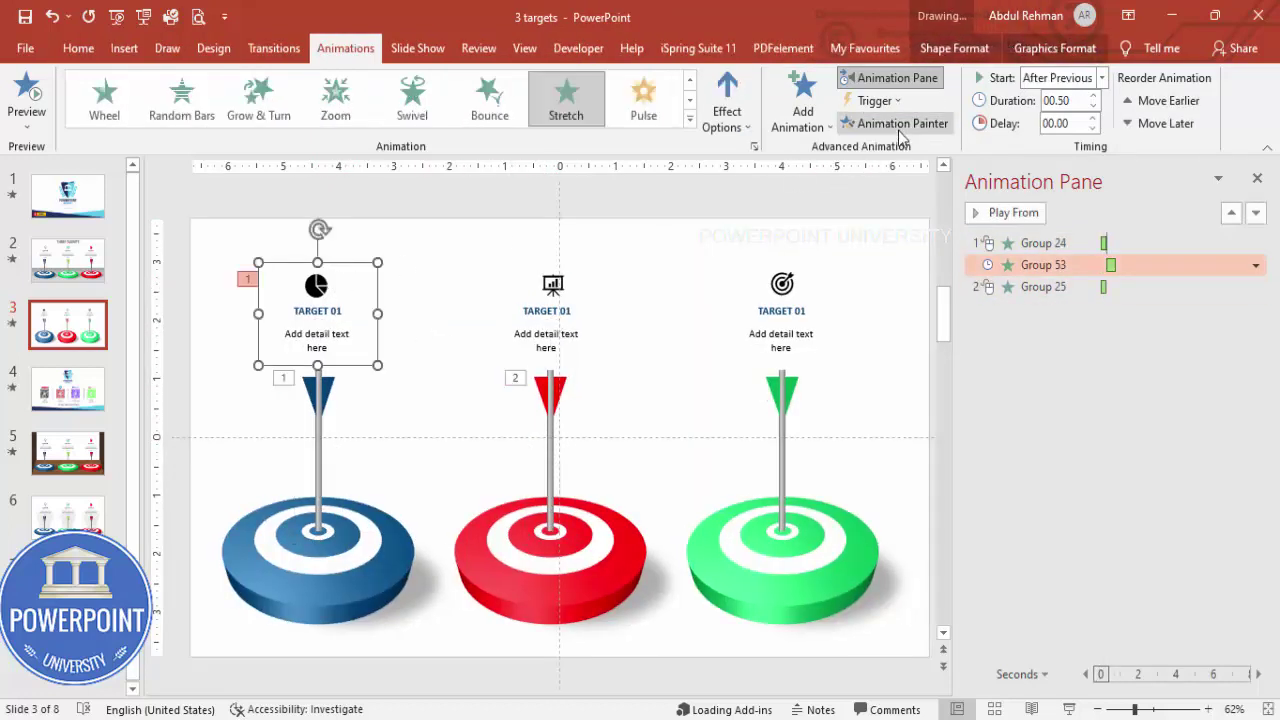
{"action": "left_click", "coordinate": [548, 341]}
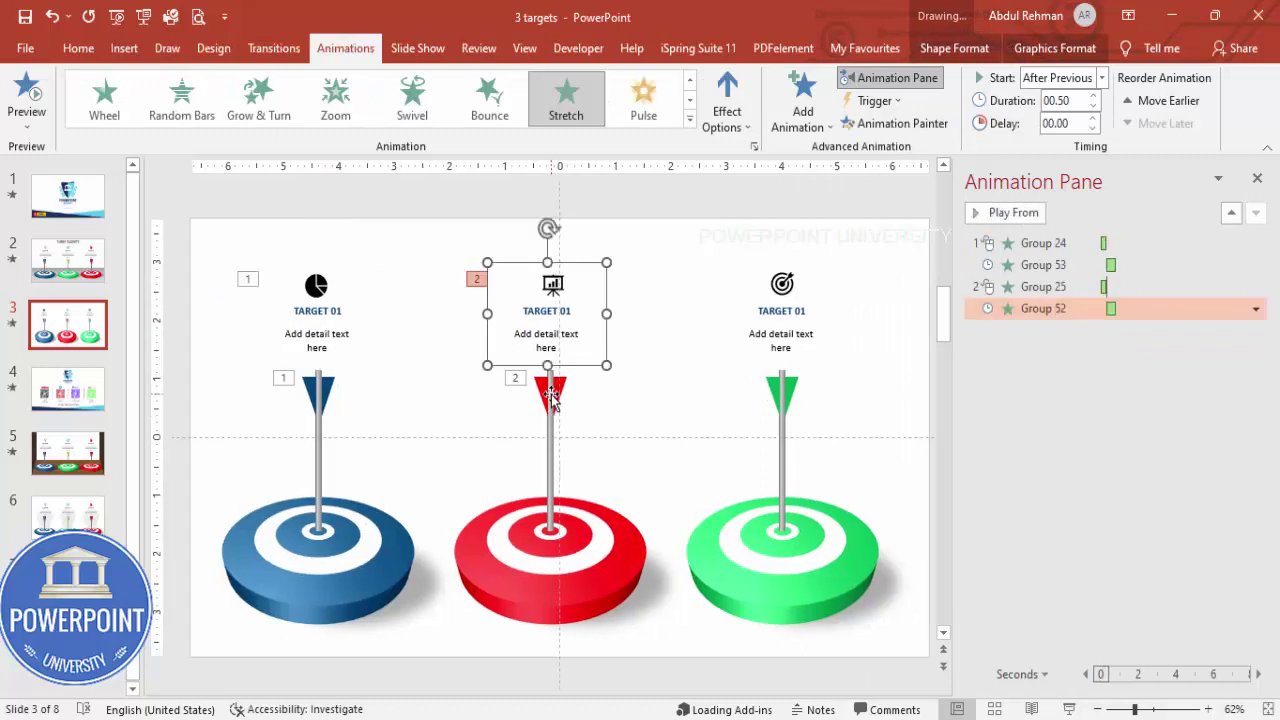
- Copy the red flag's and middle text's animations onto the green flag and right text, then preview all
{"action": "left_click", "coordinate": [551, 430]}
{"action": "left_click", "coordinate": [897, 123]}
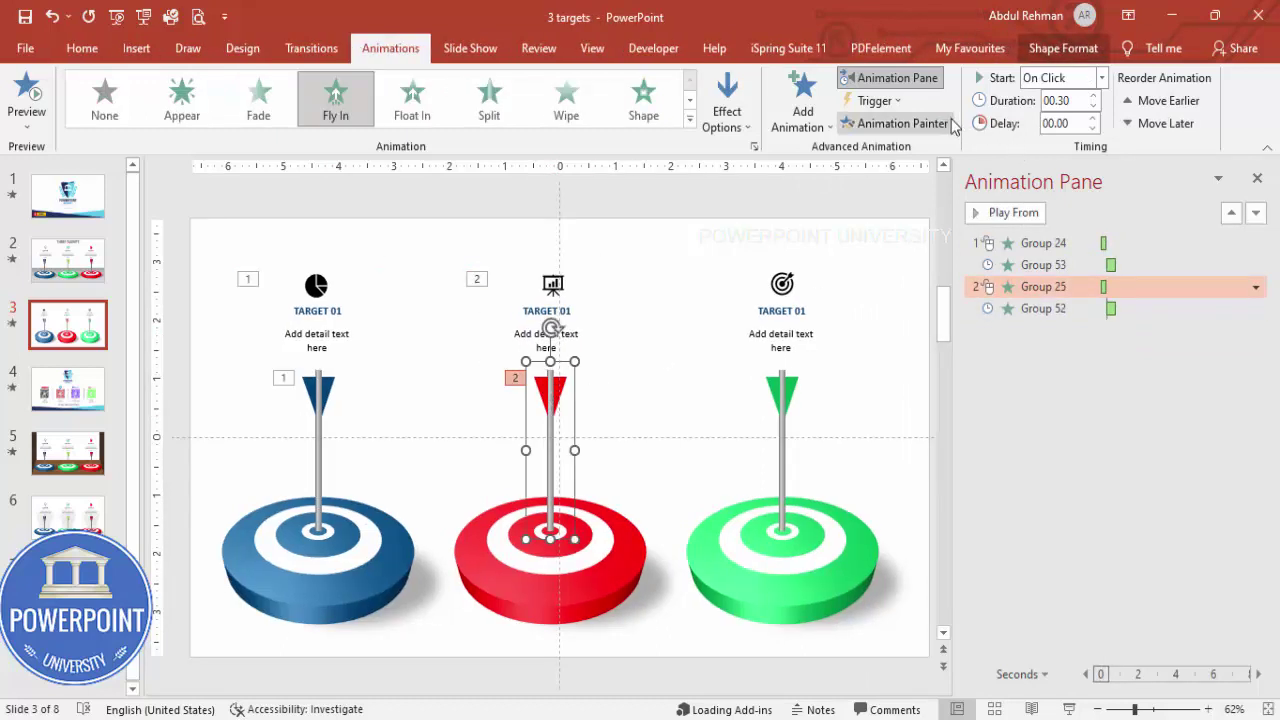
{"action": "left_click", "coordinate": [790, 388]}
{"action": "left_click", "coordinate": [574, 291]}
{"action": "left_click", "coordinate": [897, 125]}
{"action": "left_click", "coordinate": [803, 296]}
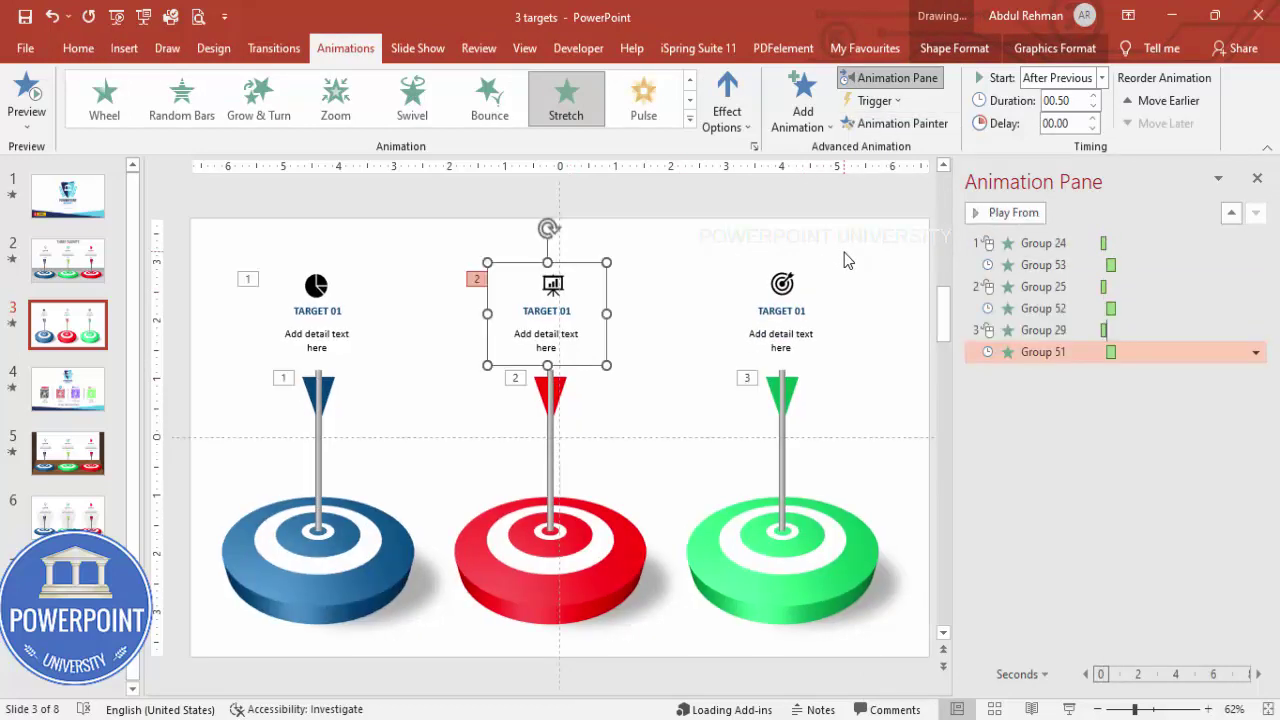
{"action": "left_click", "coordinate": [850, 258]}
{"action": "left_click", "coordinate": [1000, 213]}
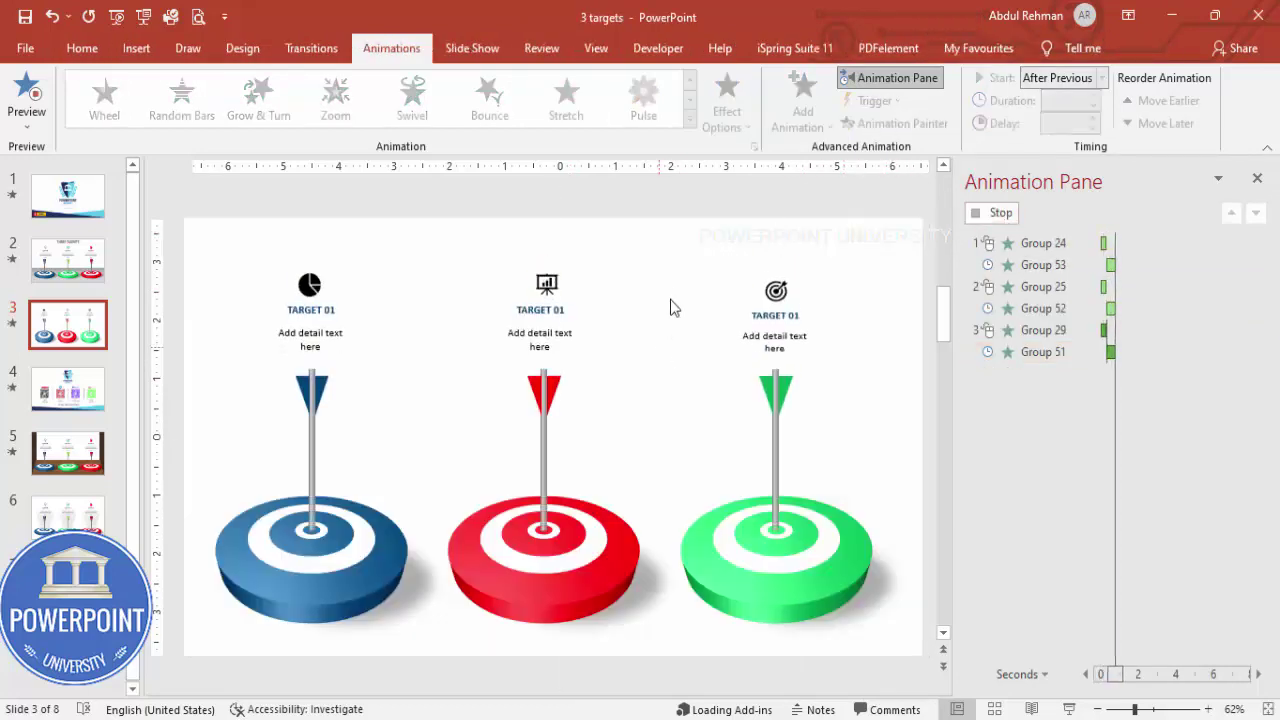
- Draw a rectangle spanning the lower part of the slide beneath the target discs
{"action": "left_click", "coordinate": [136, 48]}
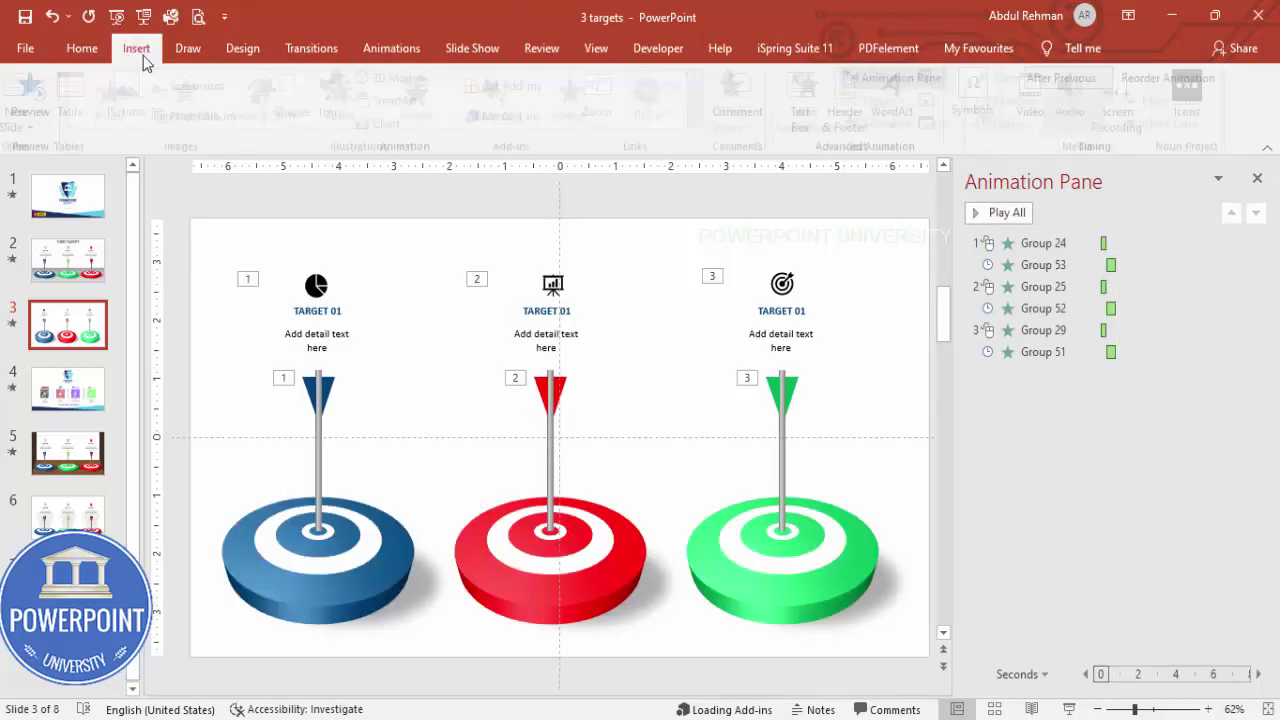
{"action": "left_click", "coordinate": [301, 98]}
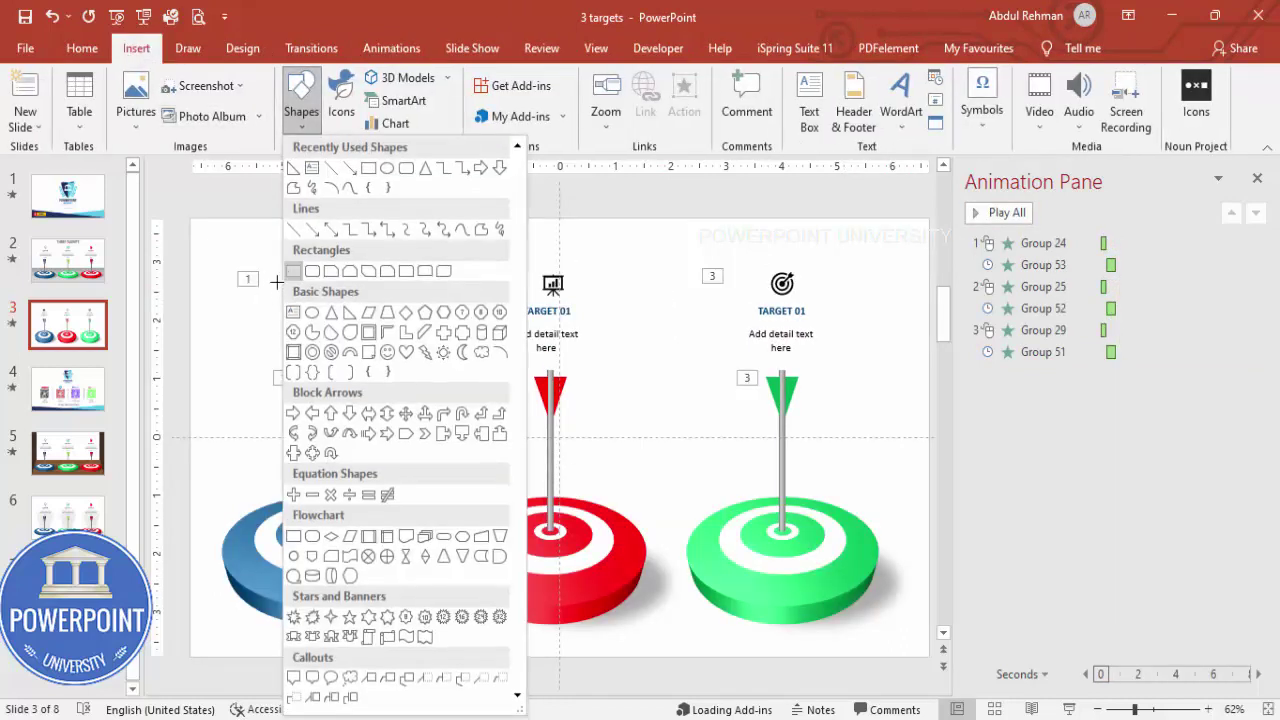
{"action": "left_click_drag", "start_coordinate": [189, 472], "coordinate": [931, 659]}
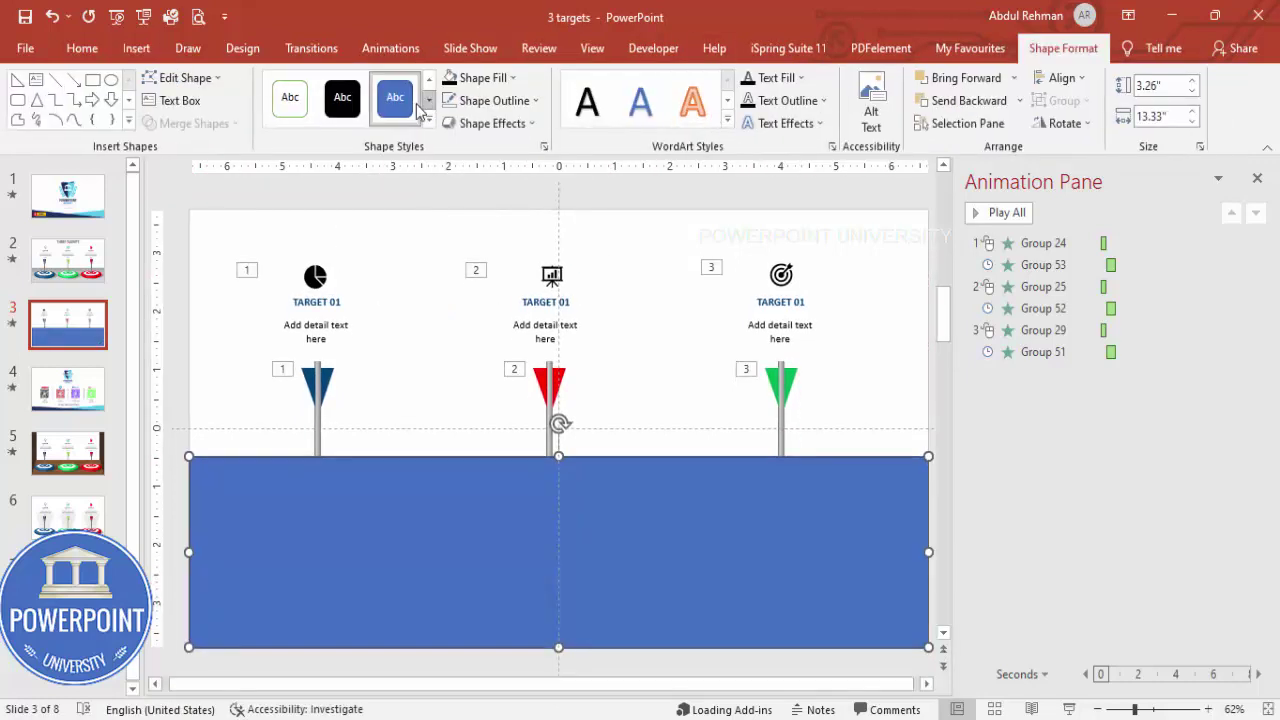
- Give the rectangle no outline and a light grey fill, then send it to back
{"action": "left_click", "coordinate": [494, 100]}
{"action": "left_click", "coordinate": [499, 314]}
{"action": "left_click", "coordinate": [482, 77]}
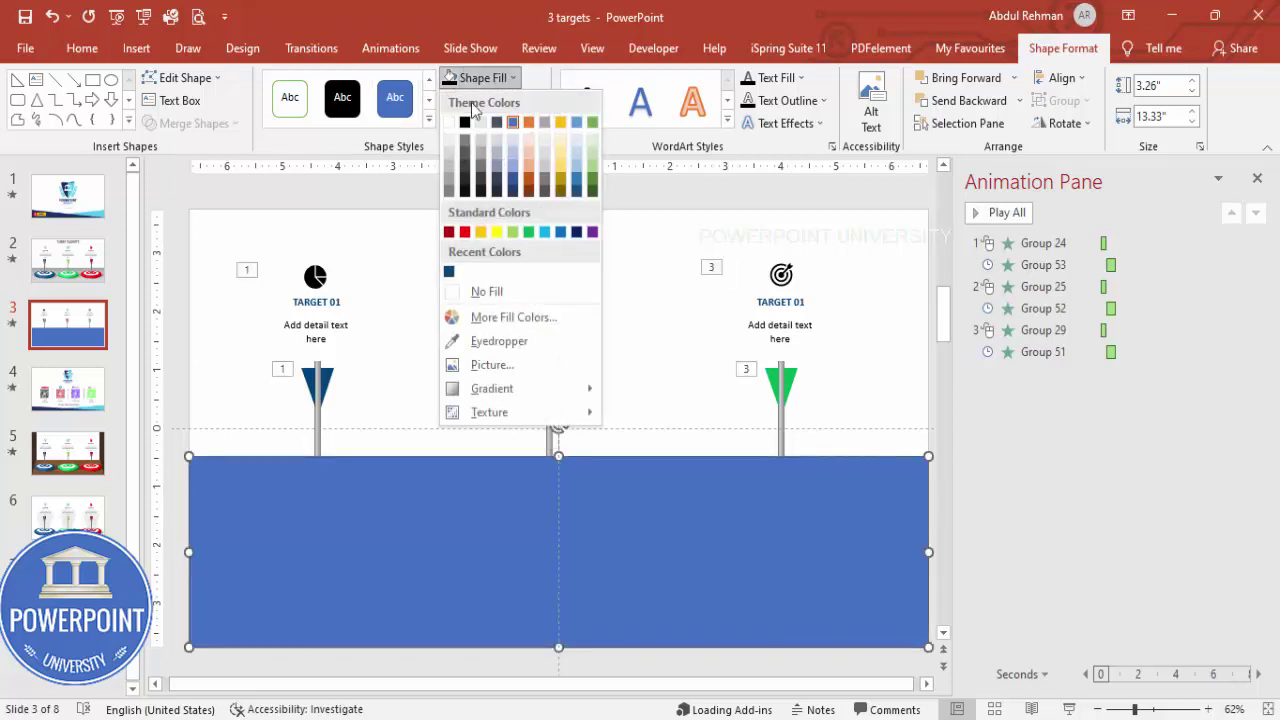
{"action": "left_click", "coordinate": [449, 144]}
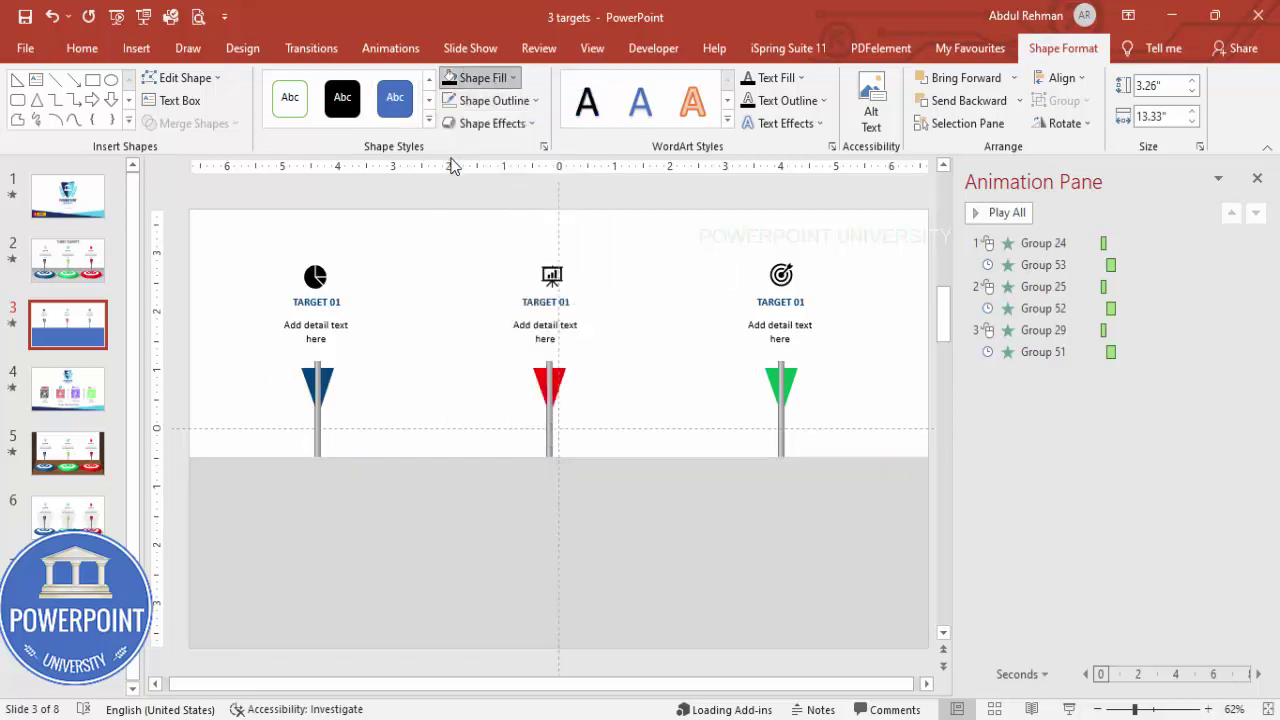
{"action": "left_click", "coordinate": [1020, 101]}
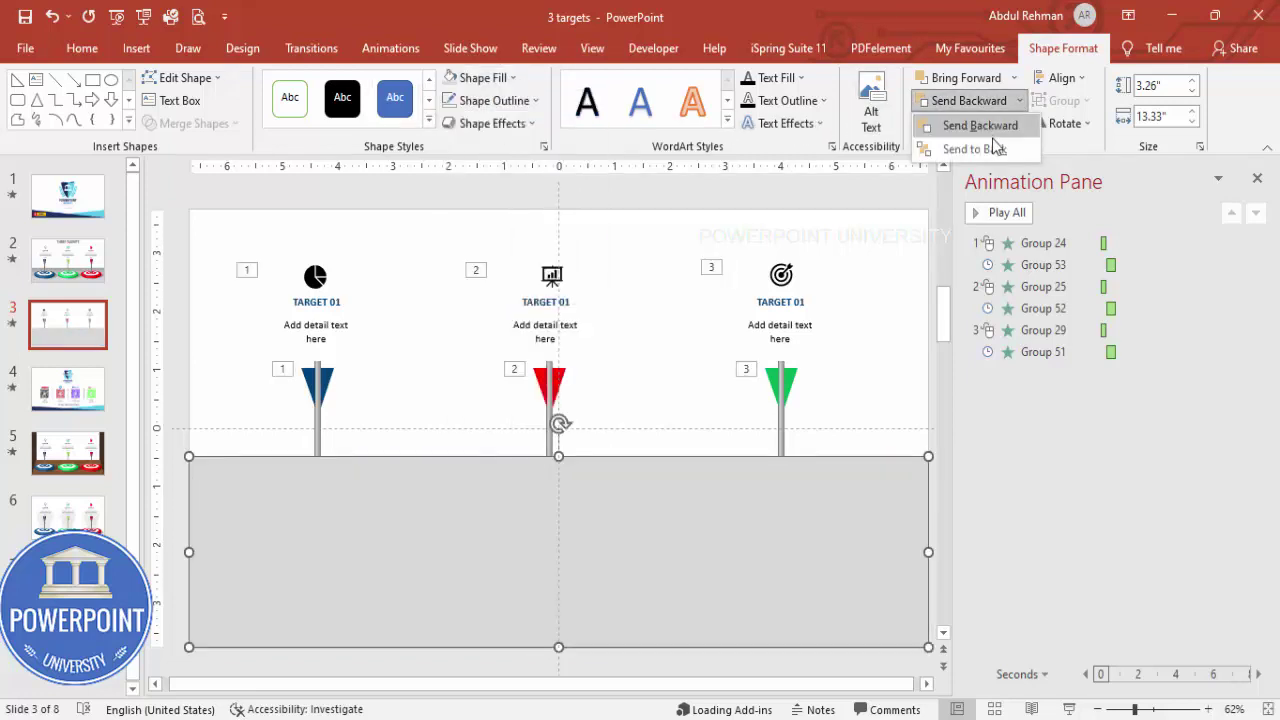
{"action": "left_click", "coordinate": [995, 146]}
{"action": "left_click", "coordinate": [876, 298]}
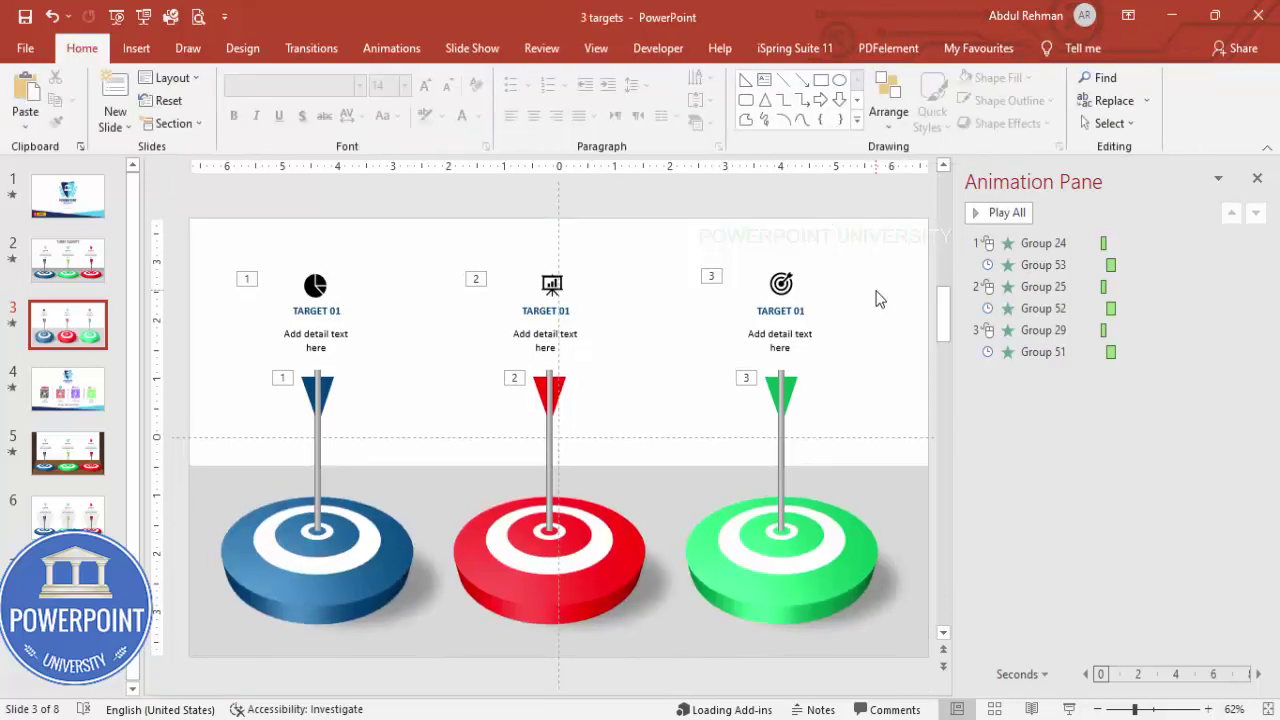